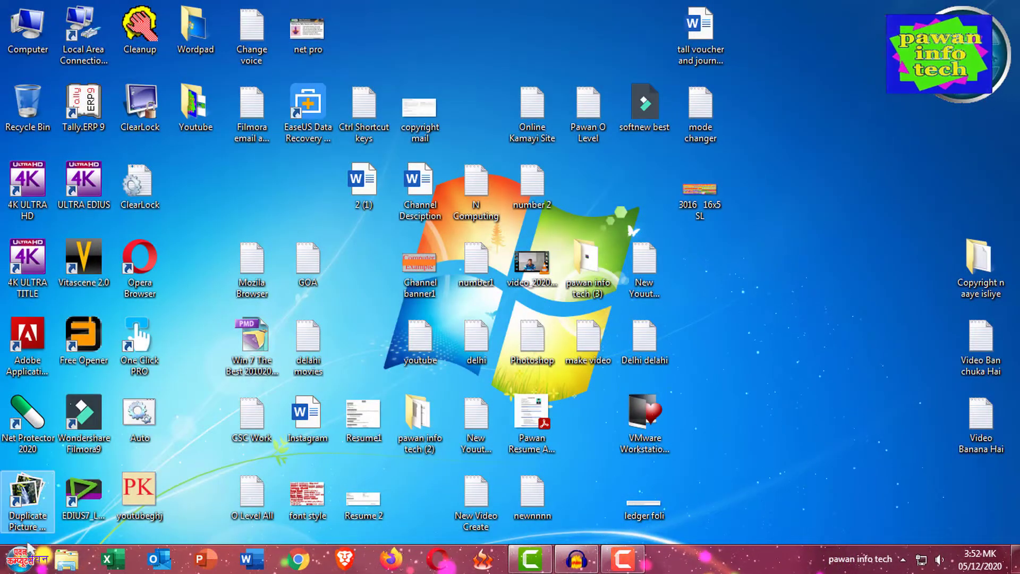
Search the Start menu for 'photo' and launch Adobe Photoshop CC 2015
left_click(20, 560)
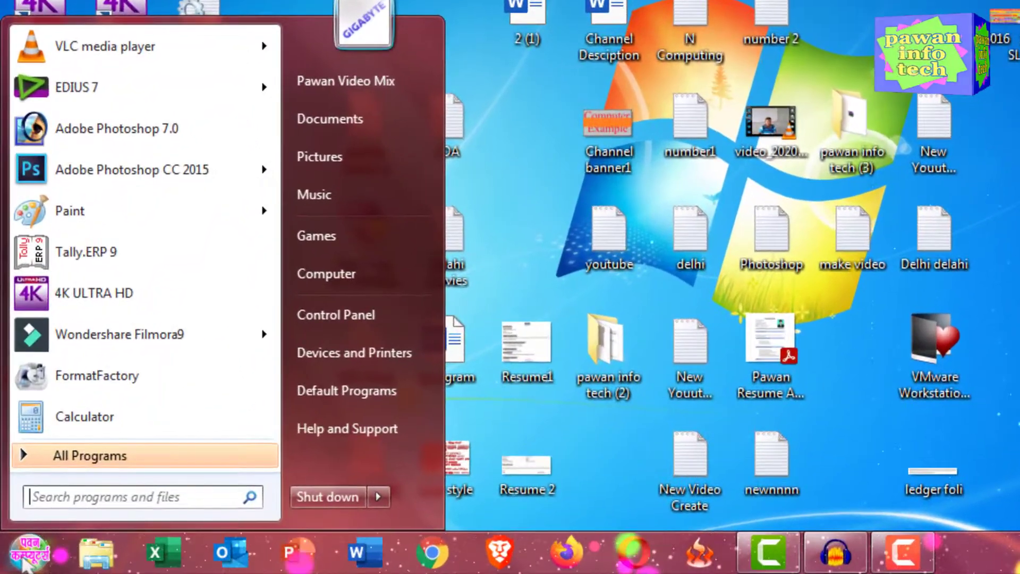
type("pho")
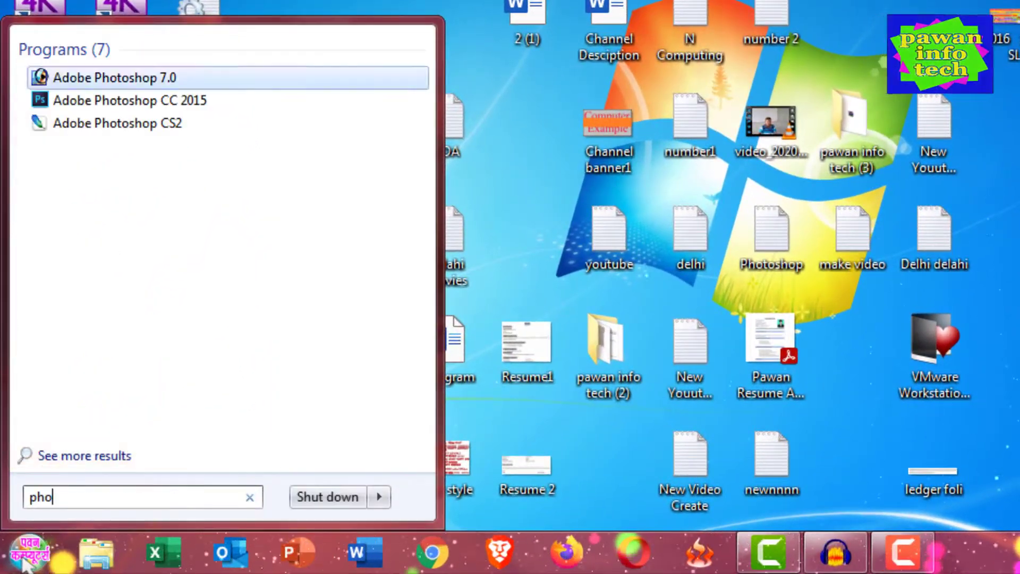
type("to")
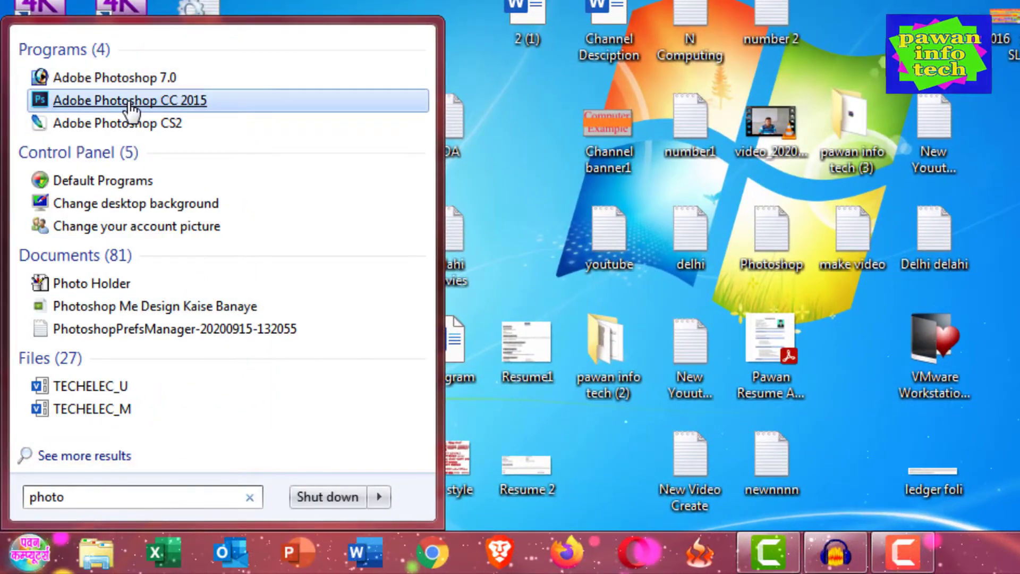
left_click(200, 100)
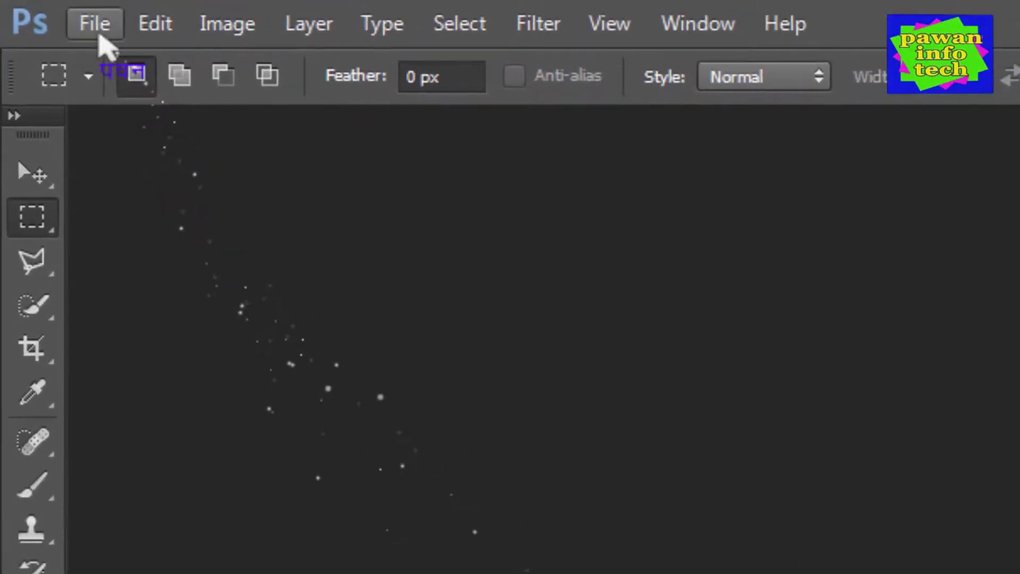
Create a new white 3.24 × 3.27 inch document at 300 pixels per inch
left_click(41, 10)
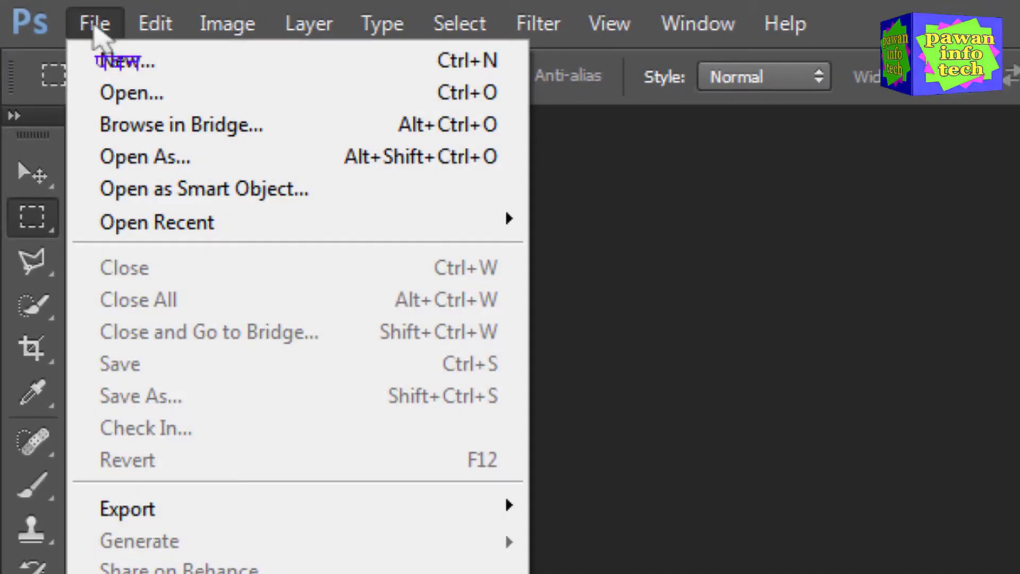
left_click(120, 63)
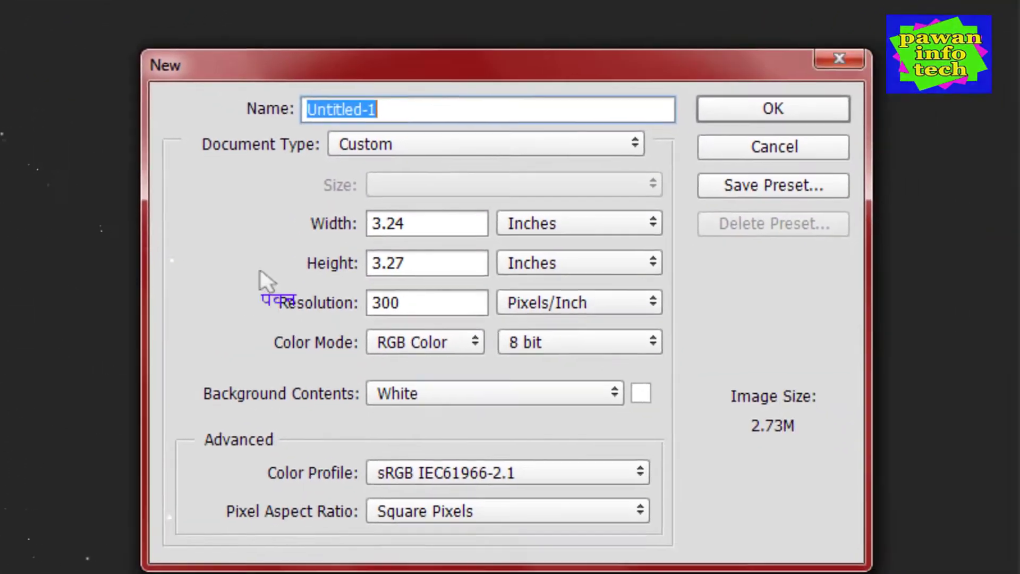
left_click(569, 226)
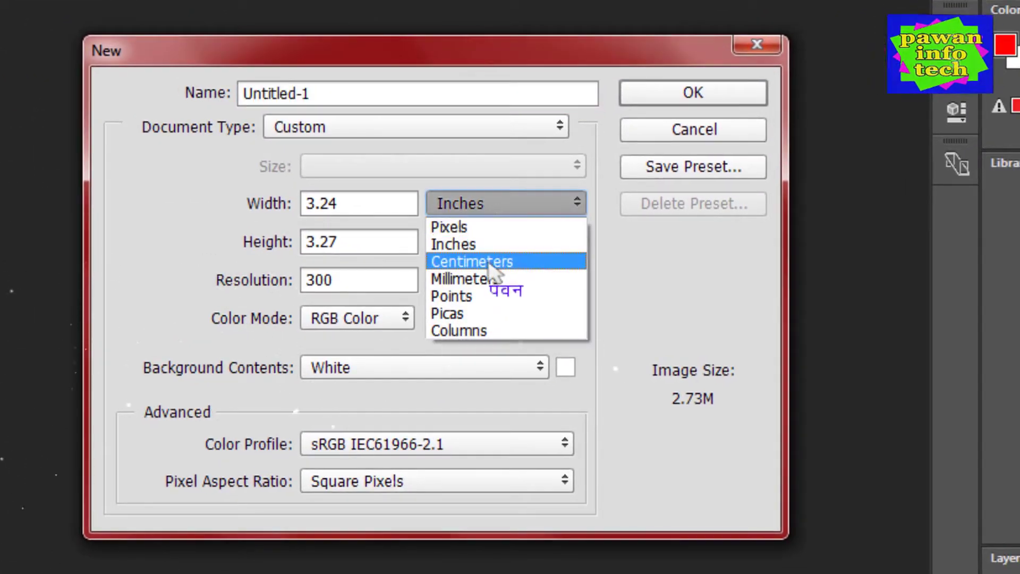
left_click(479, 268)
left_click(502, 205)
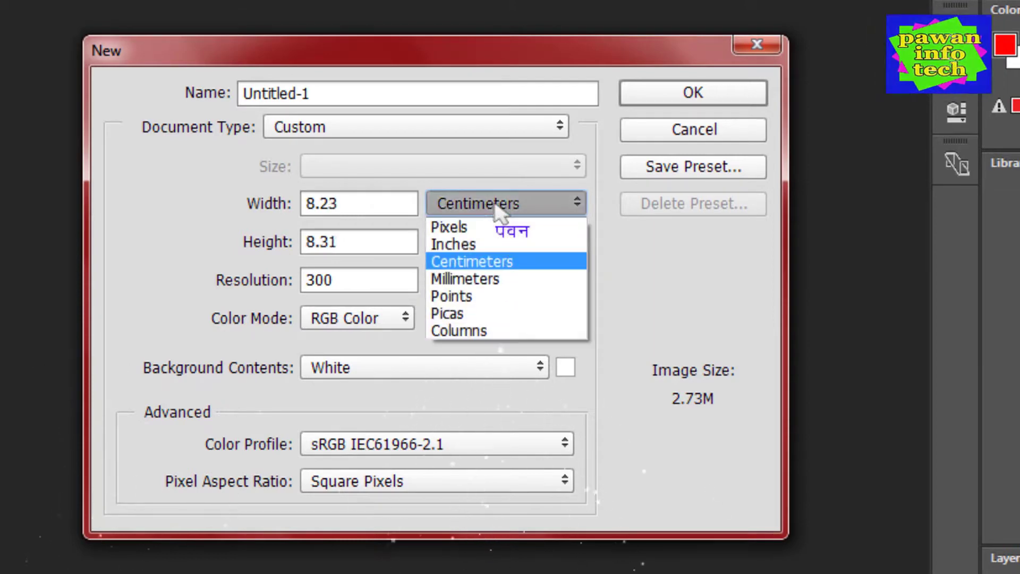
left_click(471, 247)
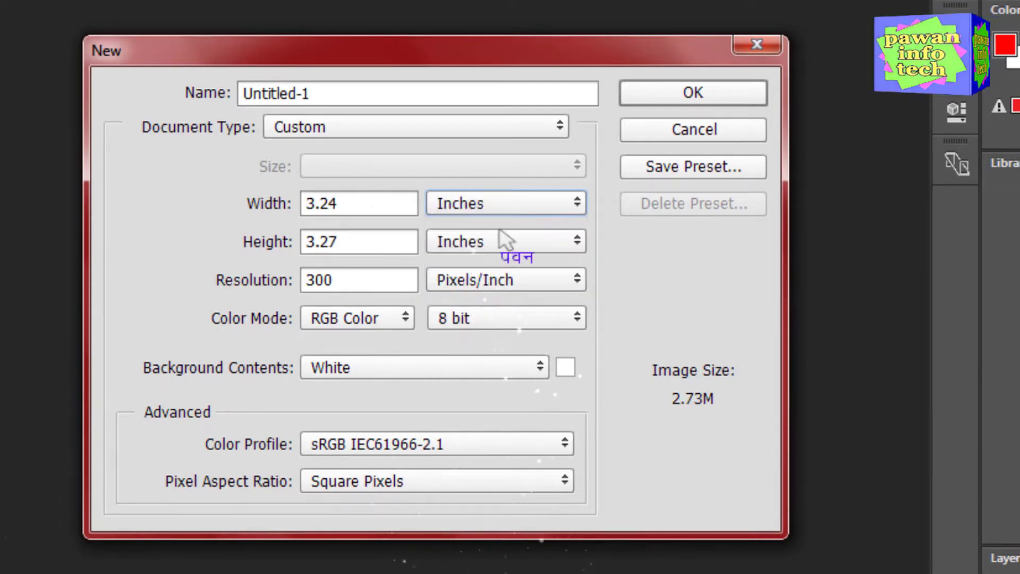
double_click(366, 209)
type("3.")
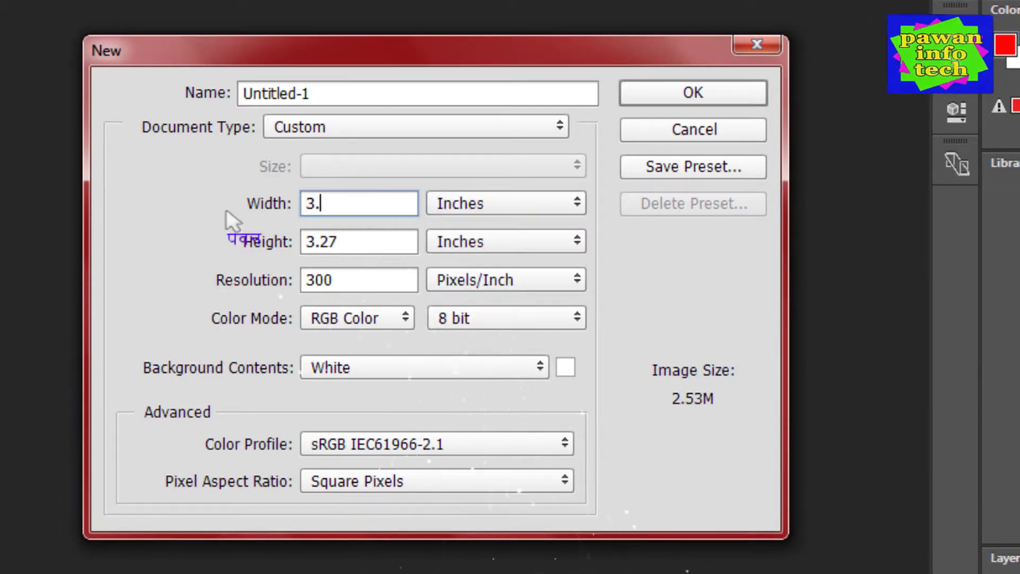
type("24")
key("Tab")
type("3")
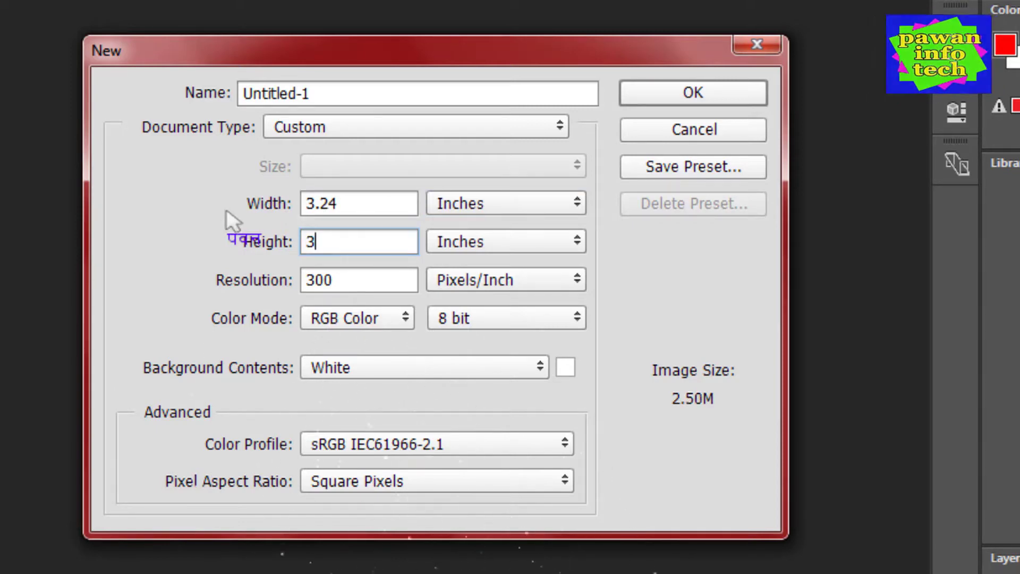
type(".27")
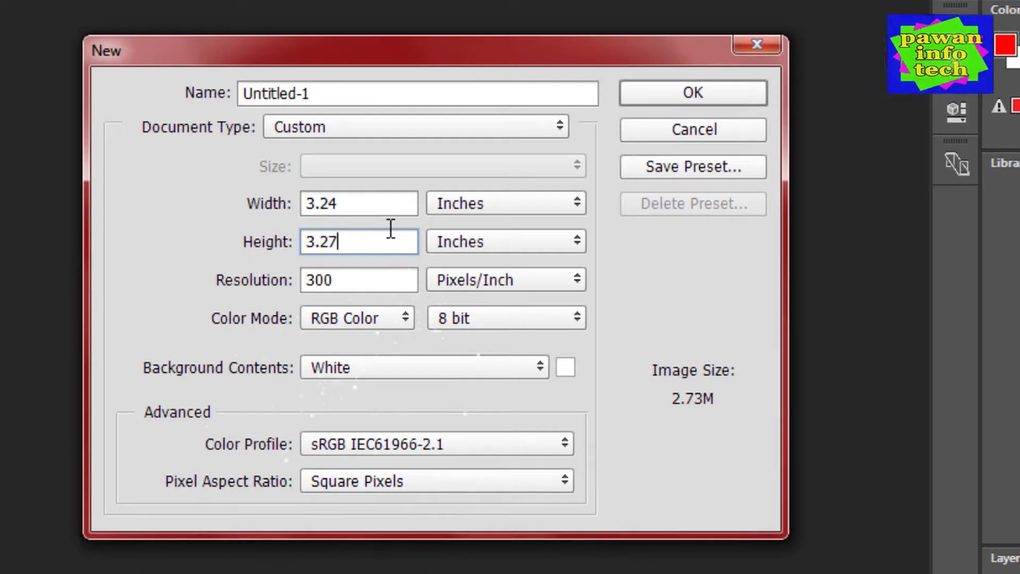
left_click(699, 96)
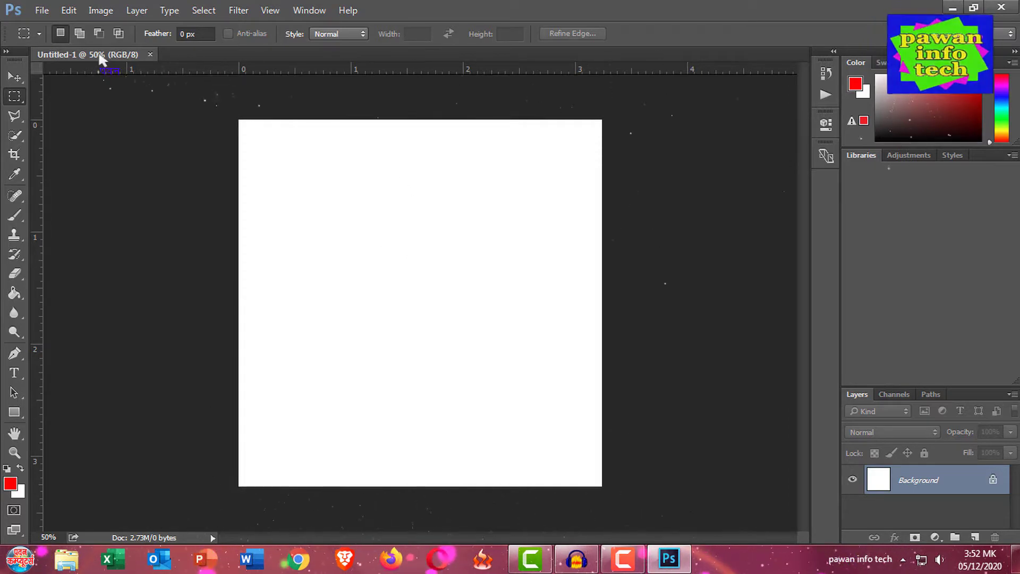
Create an International Paper (A4) document and draw a red square with the Rectangle tool
left_click(42, 10)
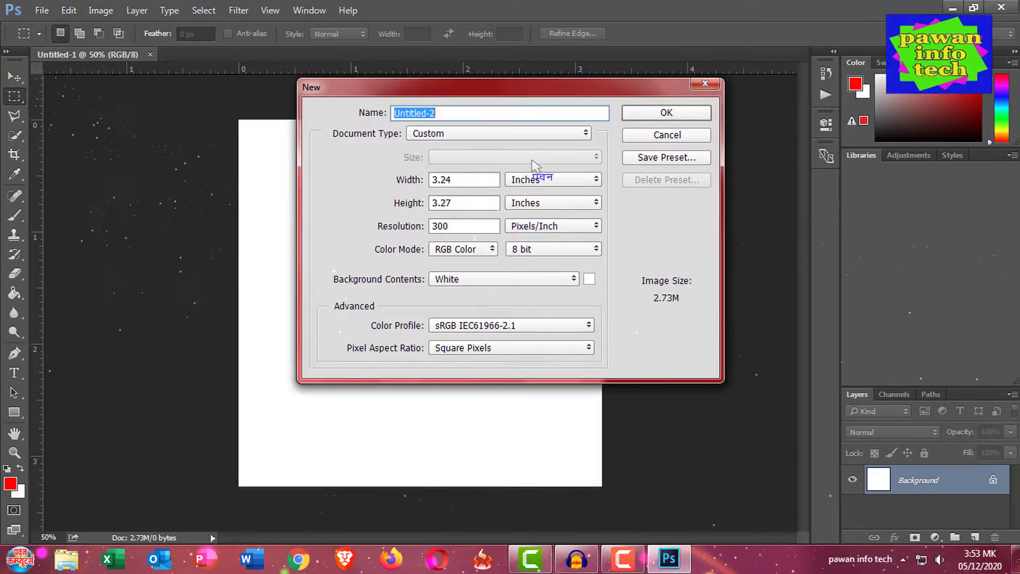
left_click(529, 133)
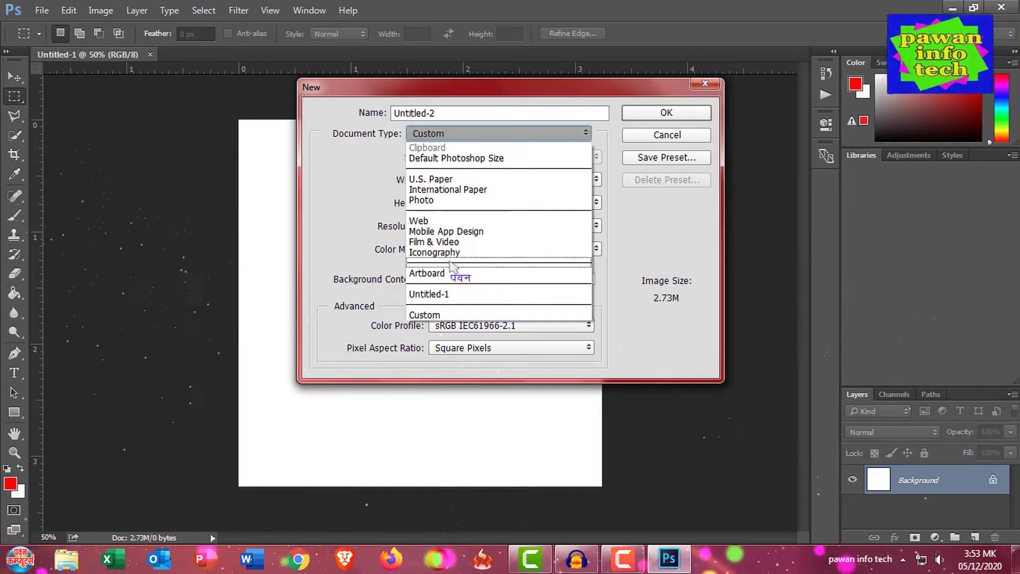
left_click(437, 192)
left_click(666, 113)
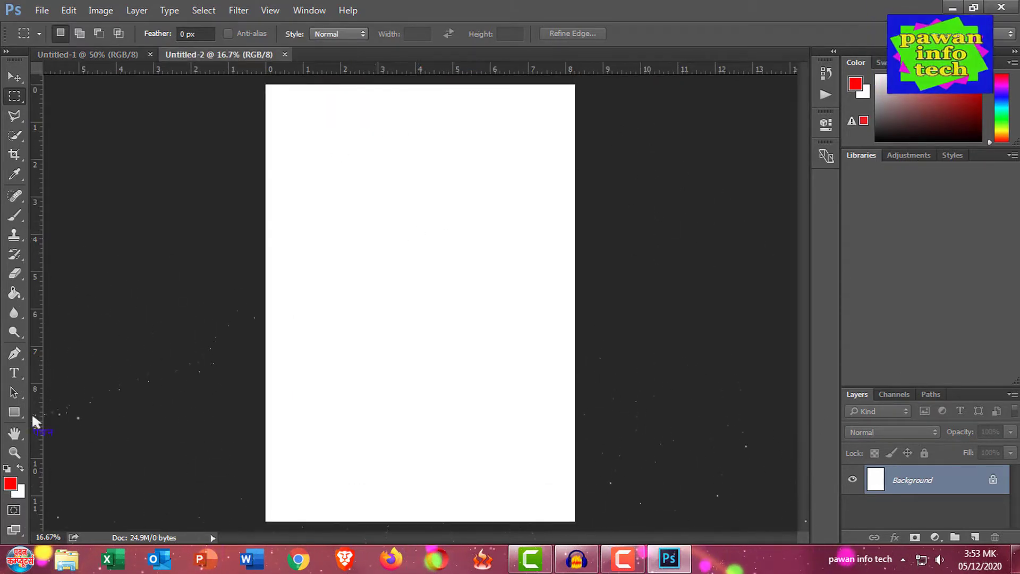
left_click(16, 413)
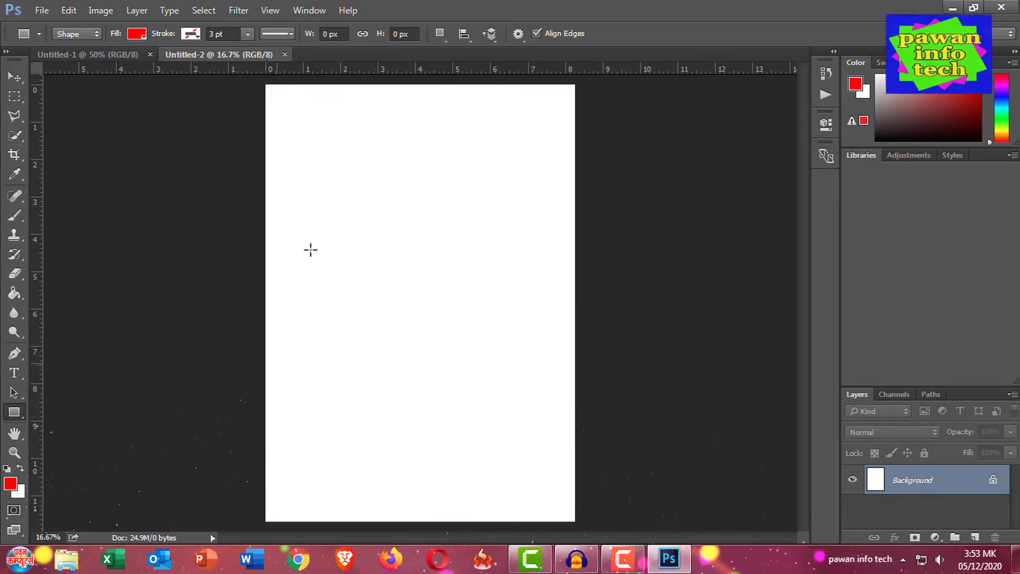
left_click_drag(383, 276, 471, 376)
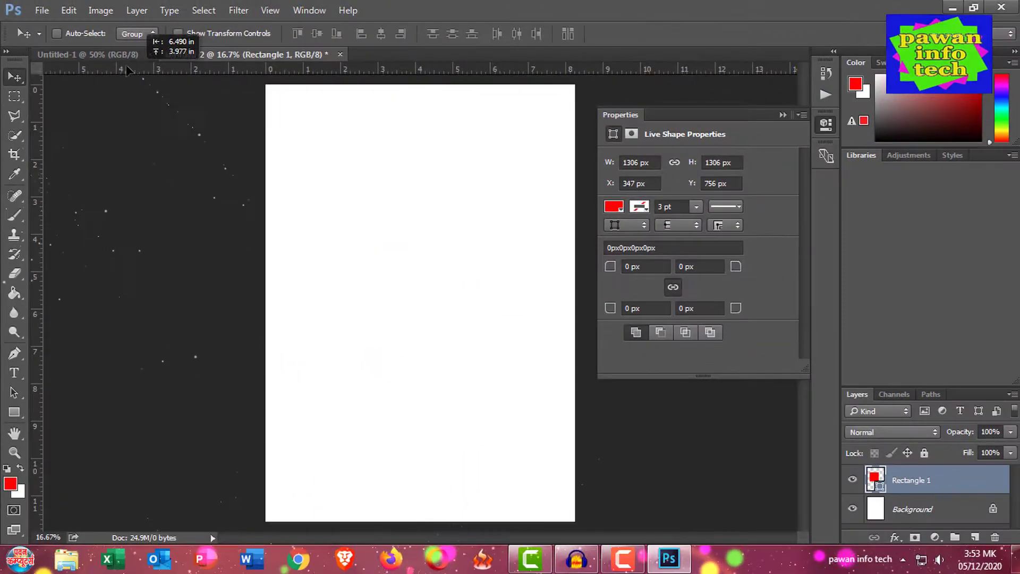
Bring the red square into Untitled-1, then scale it down and centre it
left_click_drag(110, 59, 303, 189)
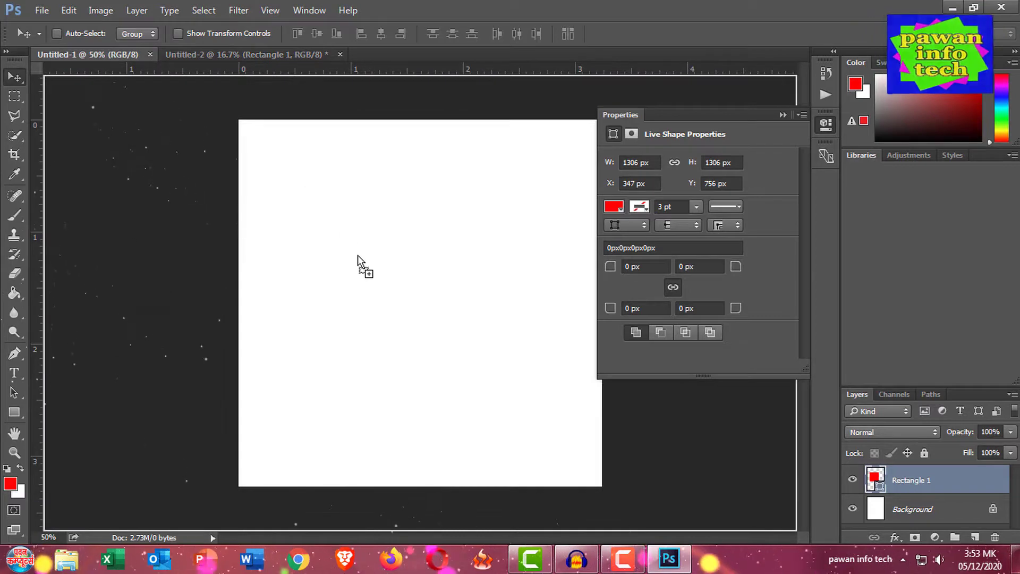
left_click_drag(358, 255, 357, 255)
left_click(783, 114)
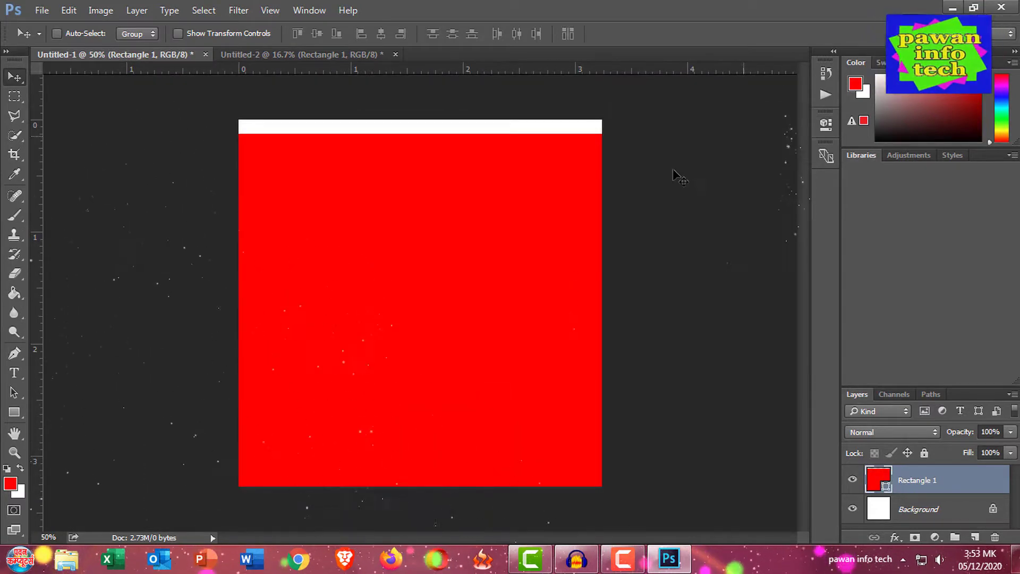
key("ctrl+t")
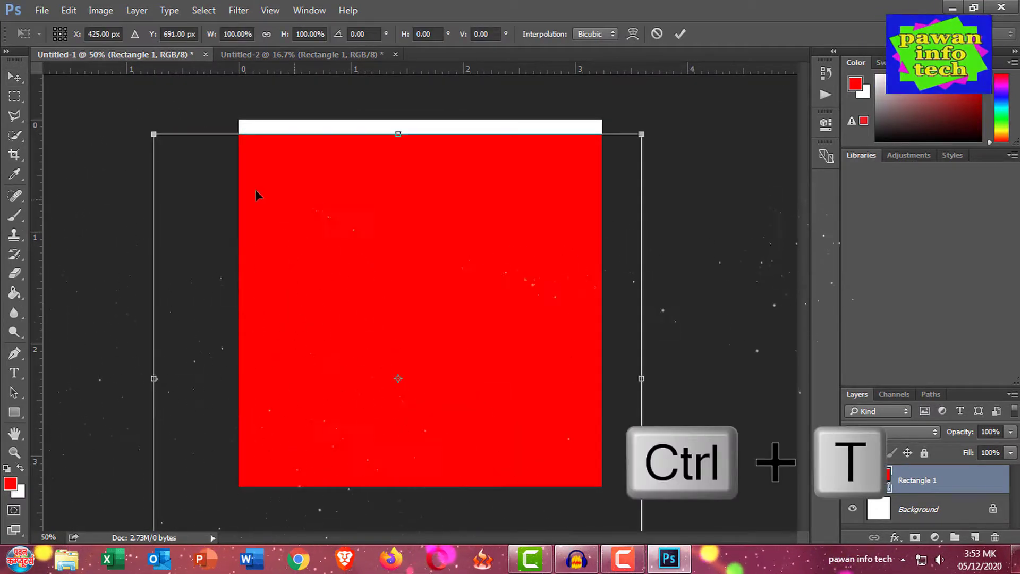
left_click_drag(153, 136, 297, 348)
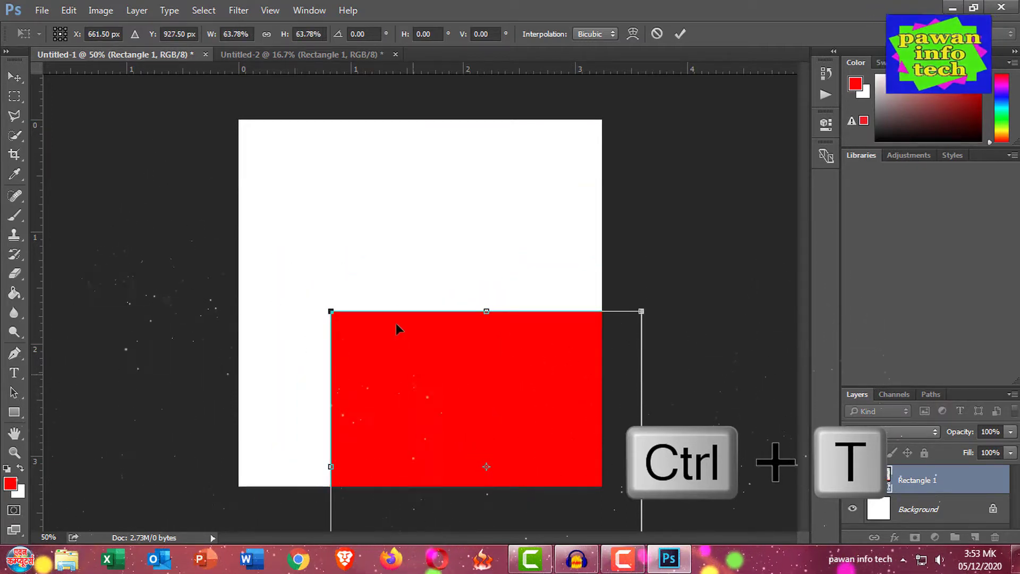
left_click_drag(396, 323, 344, 212)
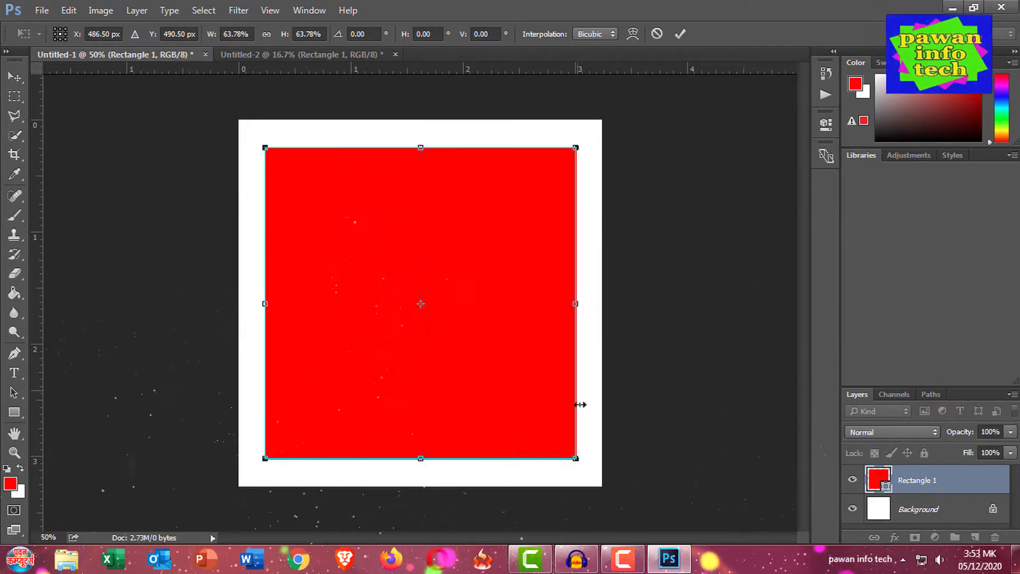
left_click_drag(557, 445, 544, 428)
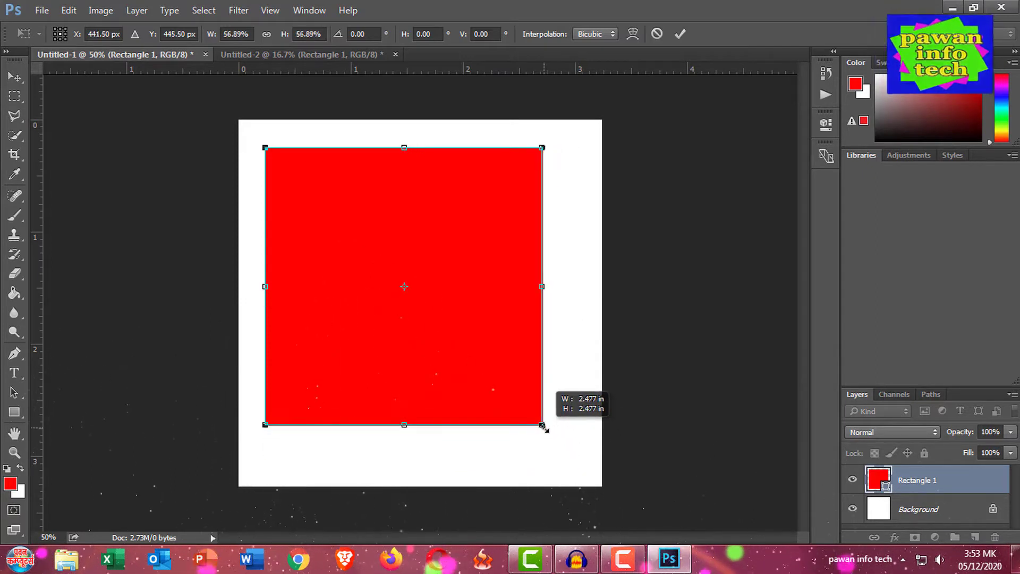
key("Return")
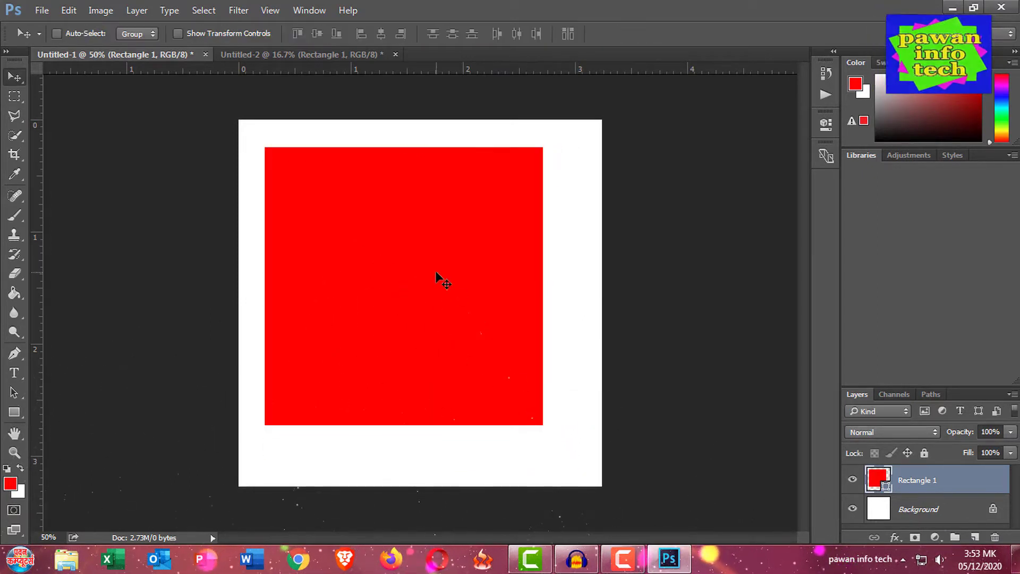
Nudge the red square and Alt-drag offset copies of it across the page
left_click_drag(437, 273, 447, 279)
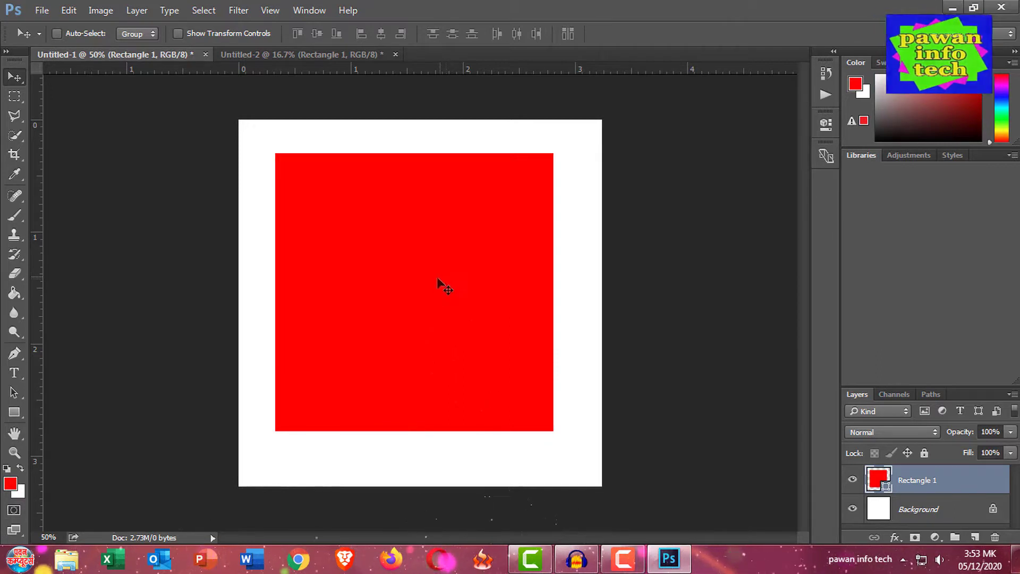
mouse_move(358, 199)
left_mouse_down()
mouse_move(363, 227)
mouse_move(346, 247)
left_mouse_up()
mouse_move(367, 285)
left_mouse_down()
mouse_move(293, 291)
mouse_move(348, 206)
mouse_move(368, 202)
left_mouse_up()
left_click(368, 203, "alt")
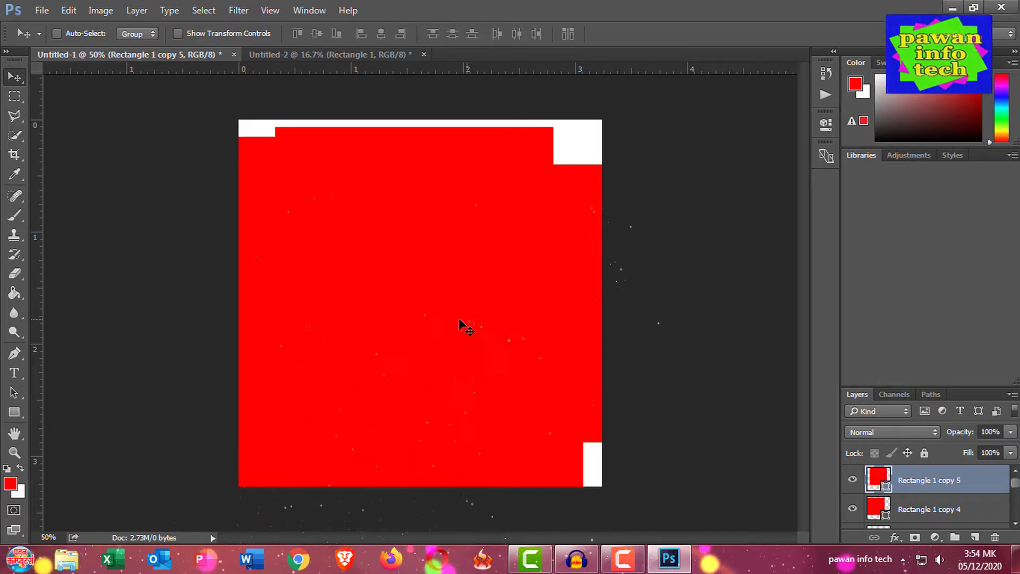
Give the top square a blue Color Overlay and move it up and right
key("m")
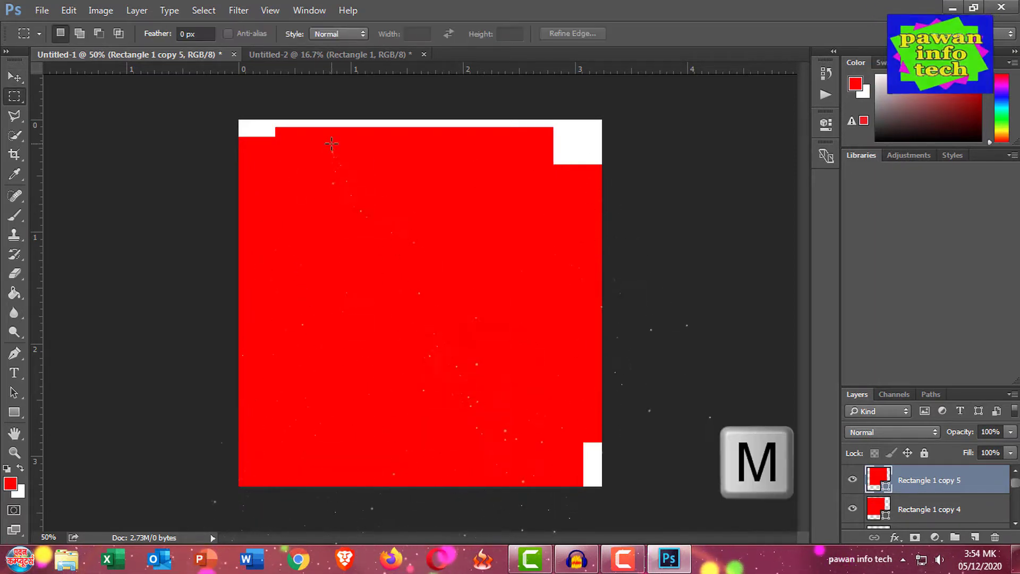
right_click(331, 143)
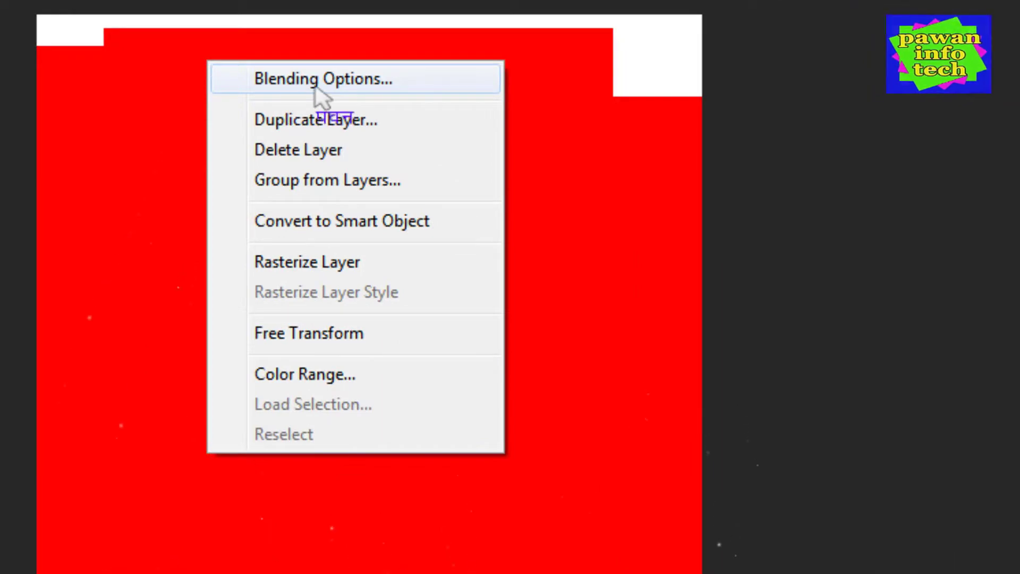
left_click(317, 81)
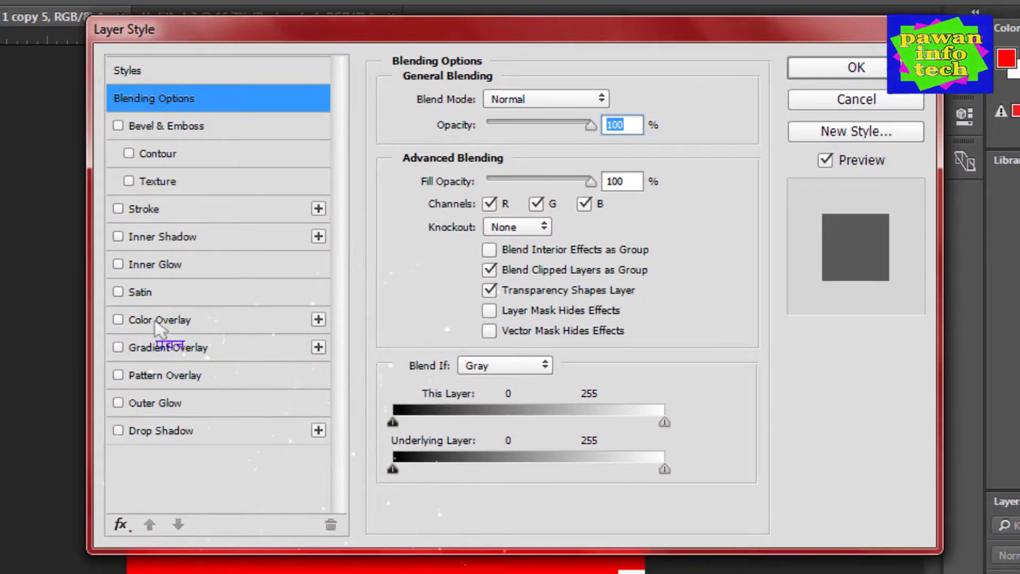
left_click(156, 323)
mouse_move(323, 41)
left_mouse_down()
mouse_move(519, 228)
mouse_move(276, 230)
left_mouse_up()
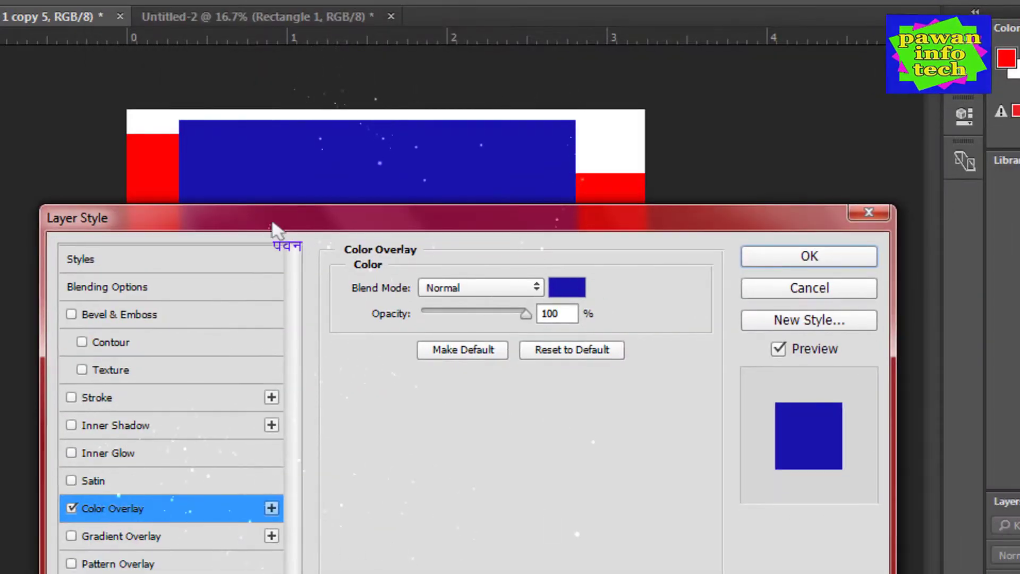
left_click(772, 259)
left_click_drag(365, 167, 471, 157)
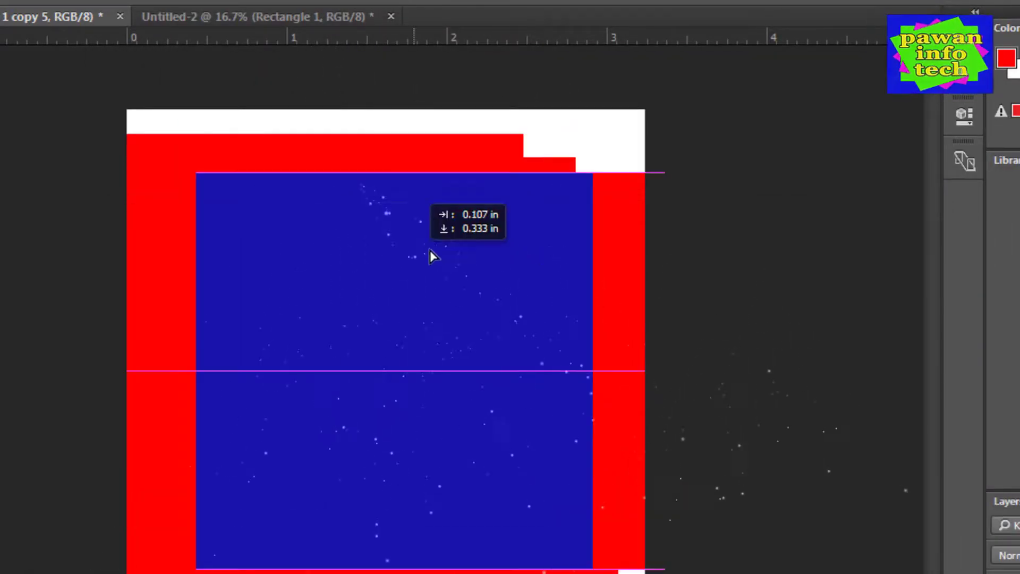
Select Rectangle 1 copy 4 and give it a magenta Color Overlay
right_click(224, 198)
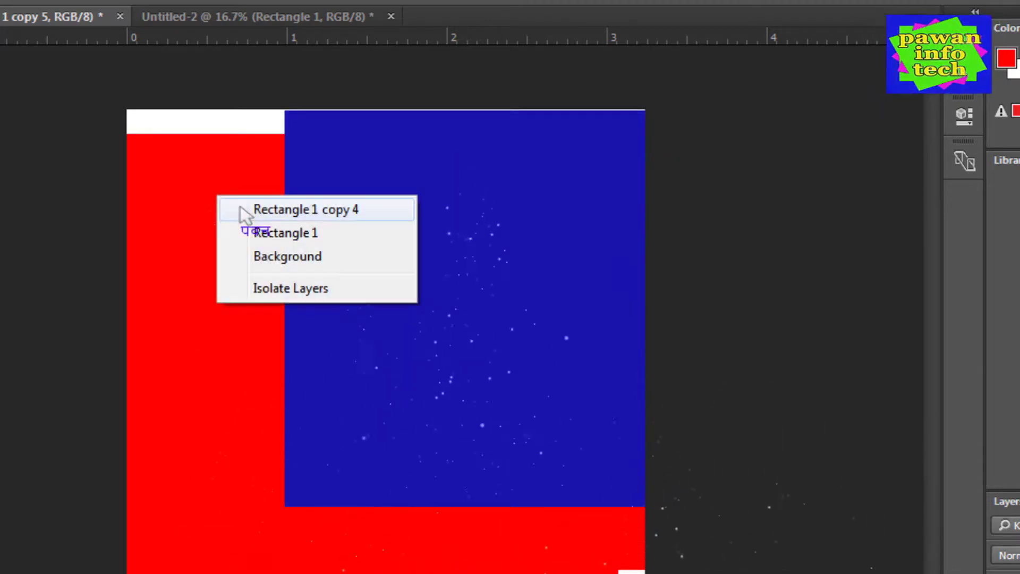
left_click(249, 208)
left_click_drag(220, 214, 212, 217)
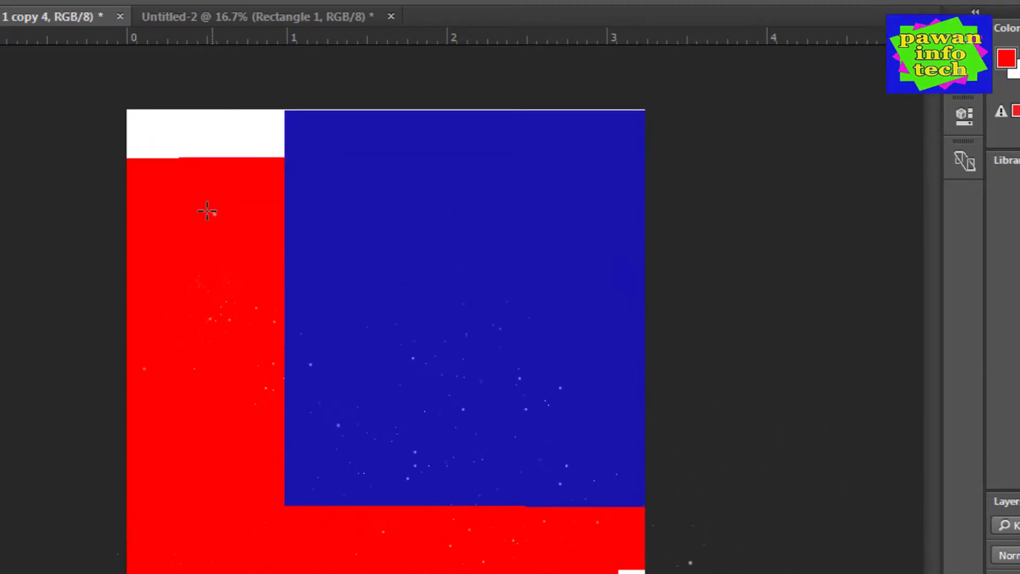
right_click(208, 210)
left_click(244, 215)
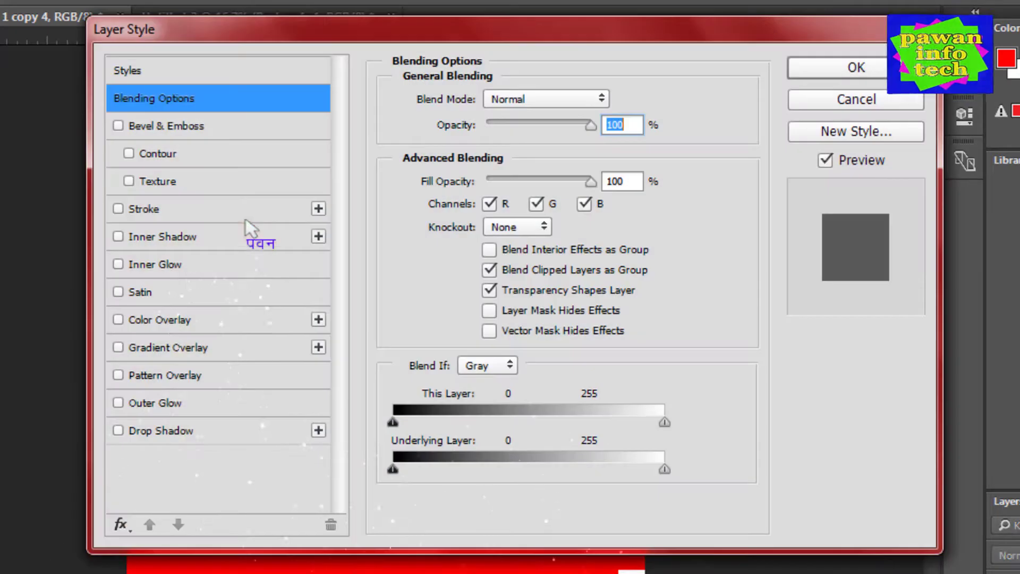
left_click(178, 320)
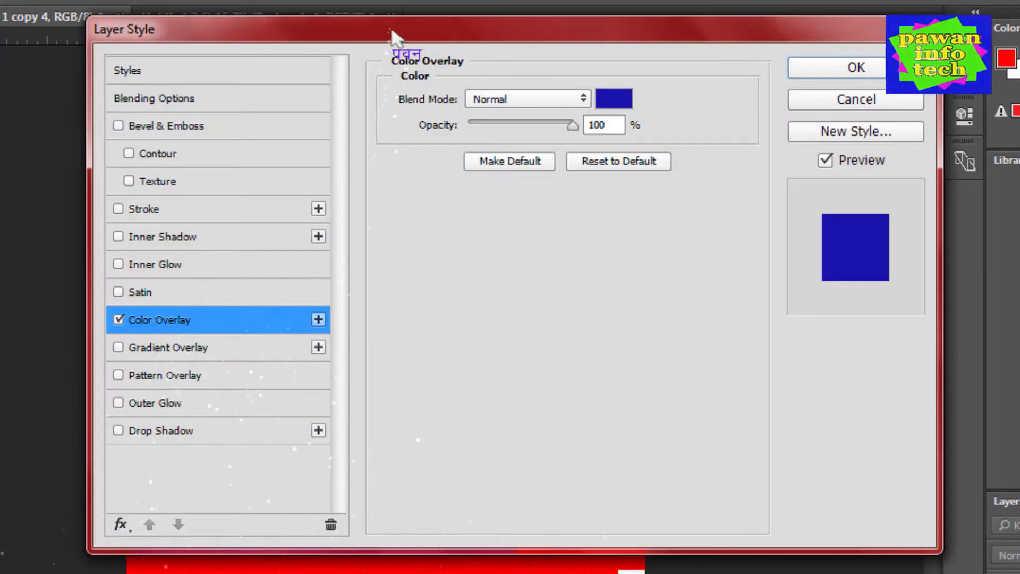
left_click_drag(392, 31, 341, 262)
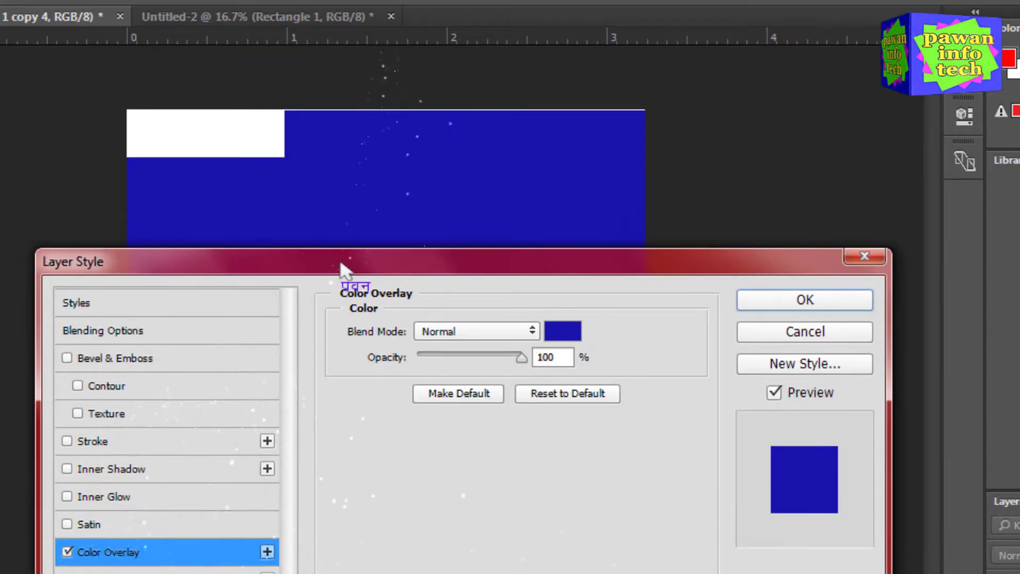
left_click(563, 330)
left_click_drag(536, 178, 537, 157)
left_click(509, 121)
left_click(728, 113)
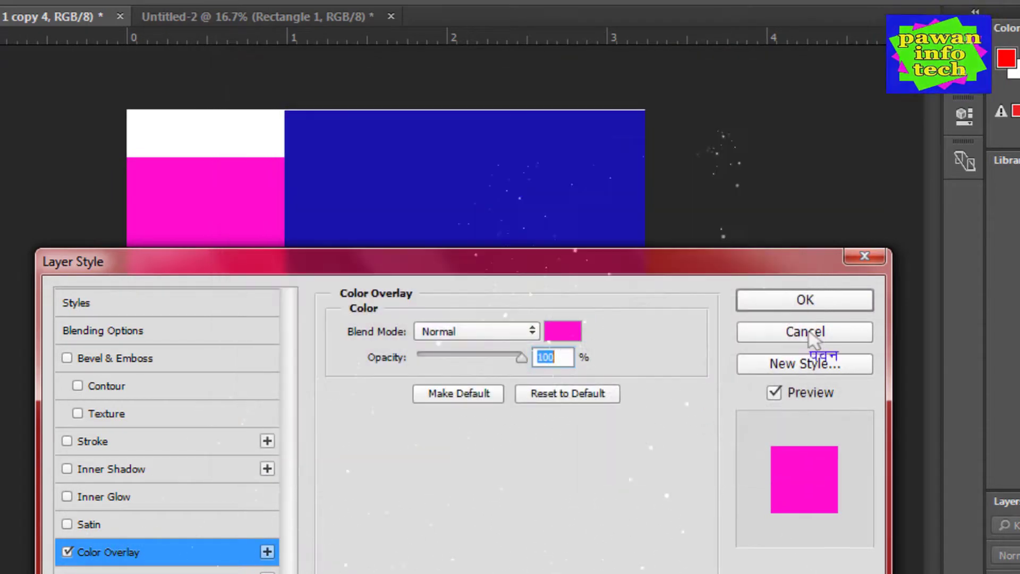
left_click(801, 302)
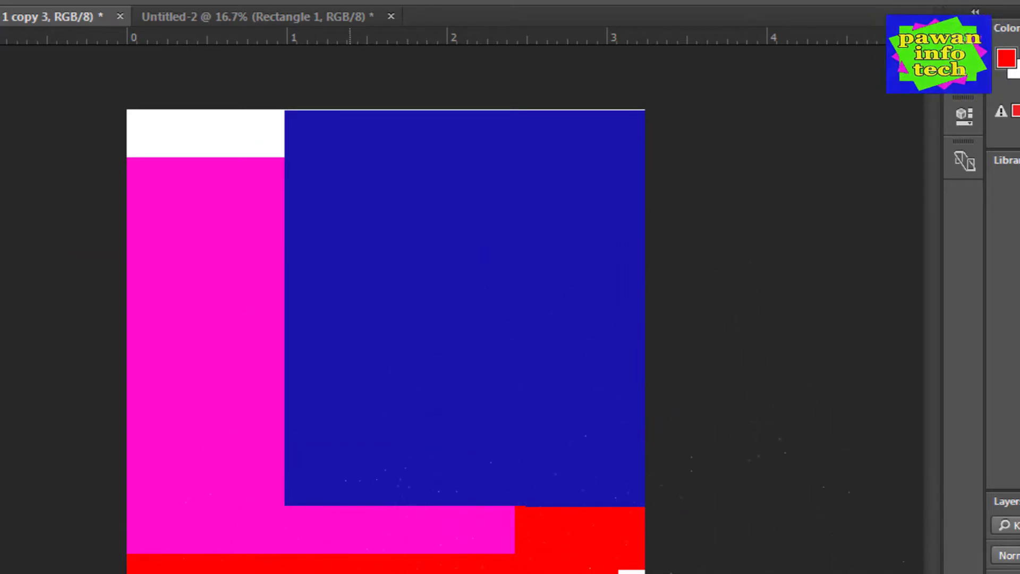
Give the next red square a bright cyan Color Overlay
right_click(350, 294)
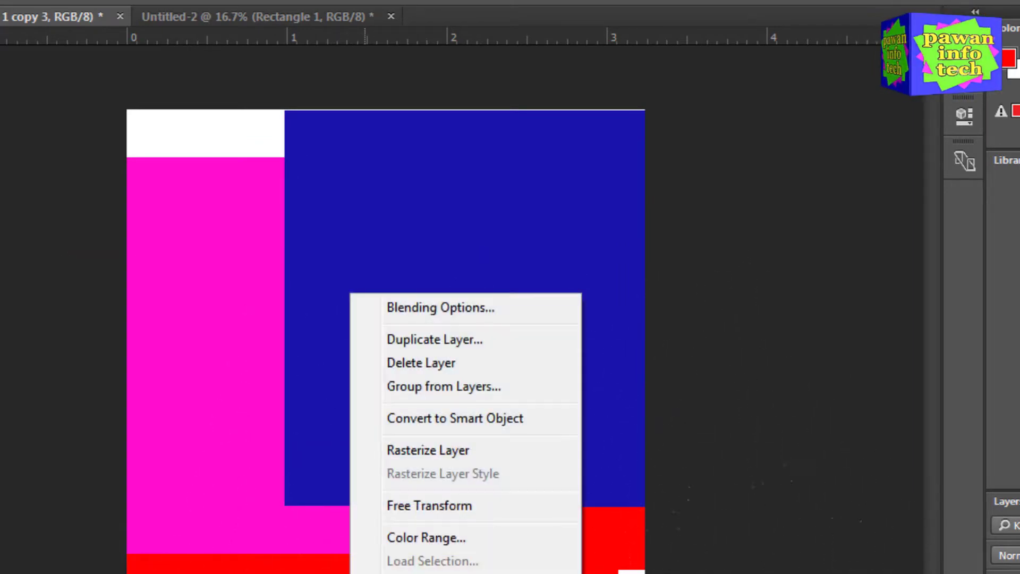
left_click(440, 309)
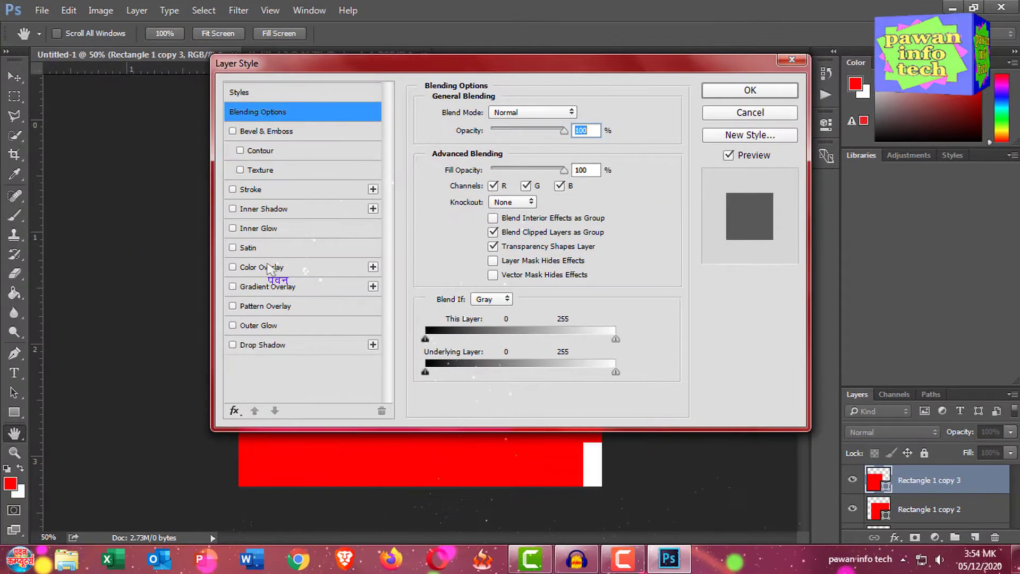
left_click(260, 267)
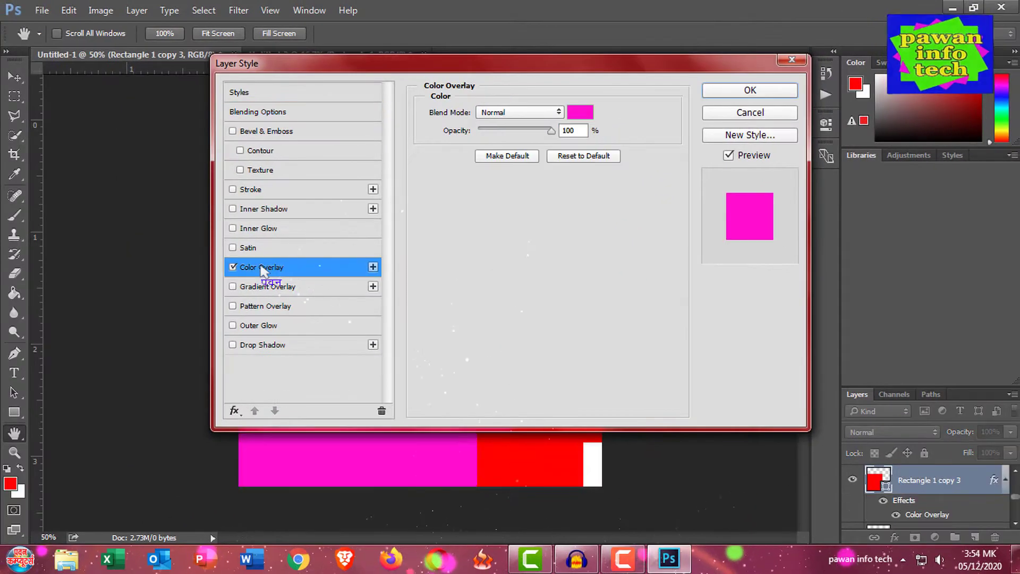
left_click(580, 112)
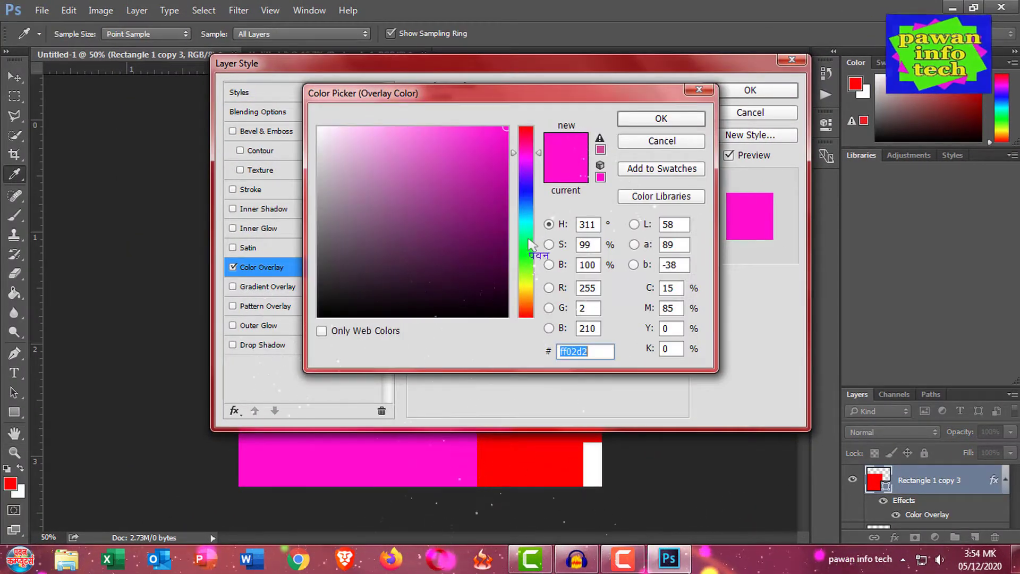
left_click(530, 223)
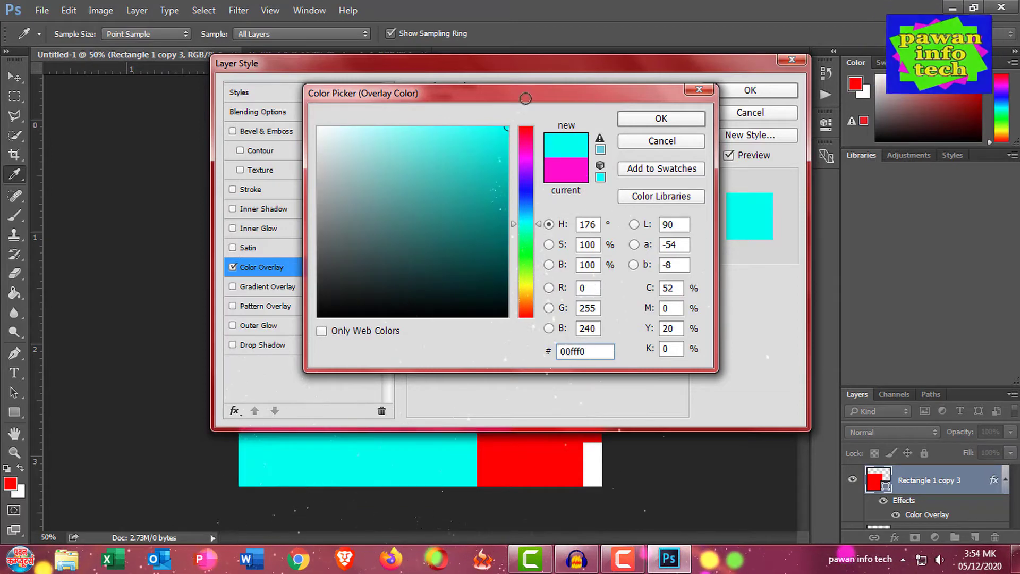
left_click(661, 119)
left_click(750, 90)
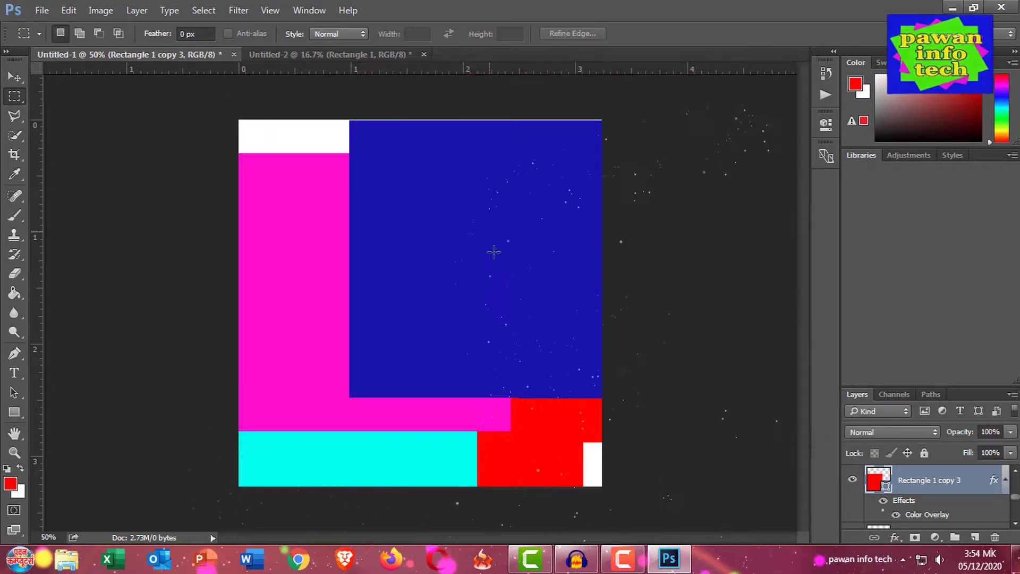
key("v")
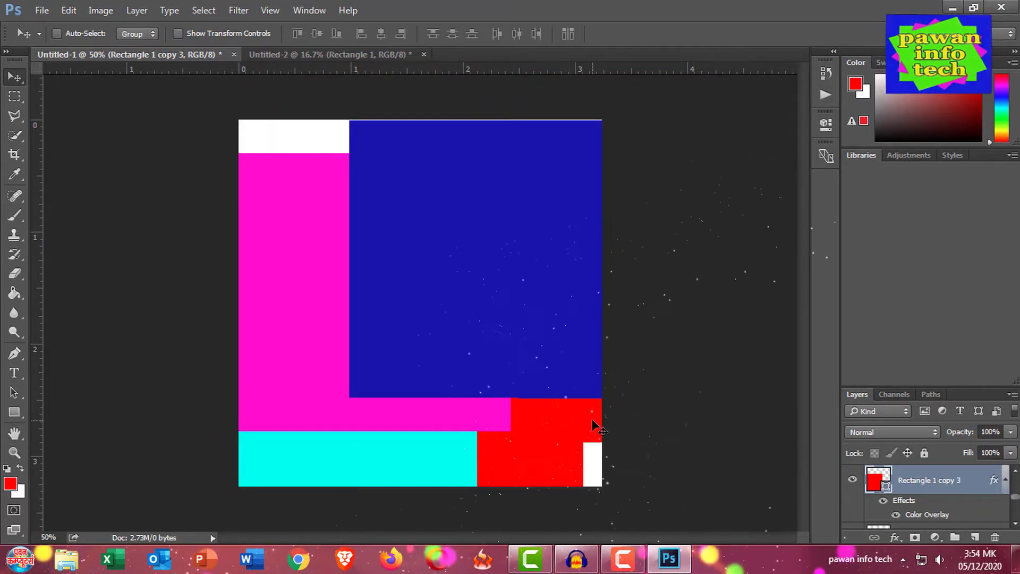
right_click(496, 452)
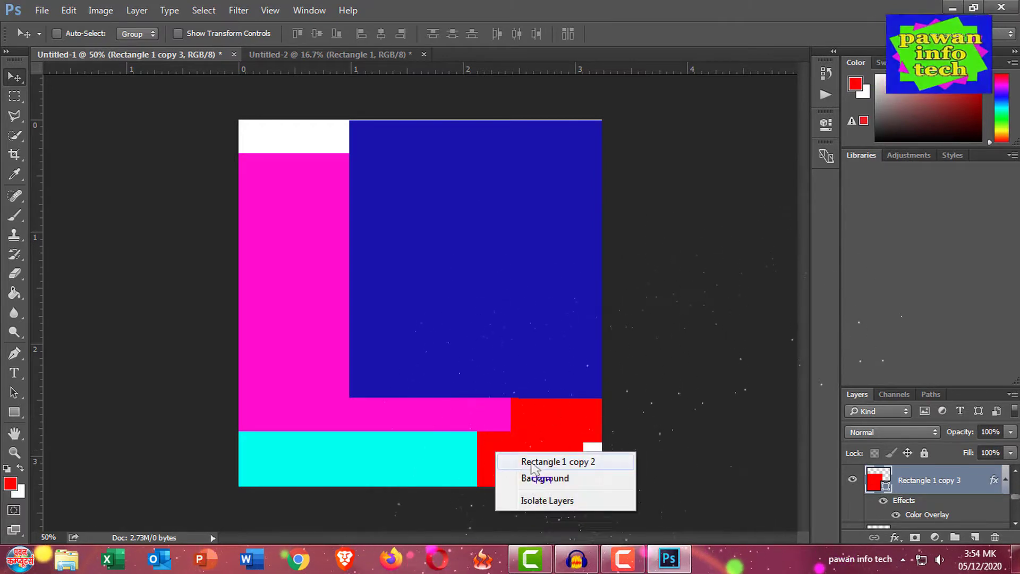
Select Rectangle 1 copy 2 and give it a yellow (eaff00) Color Overlay
left_click(531, 464)
key("m")
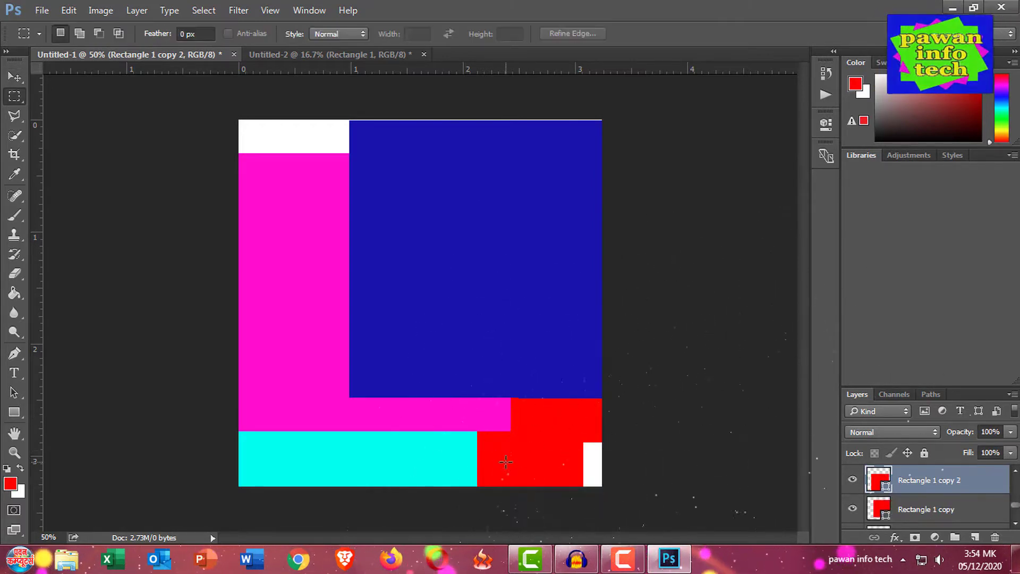
right_click(506, 466)
left_click(559, 256)
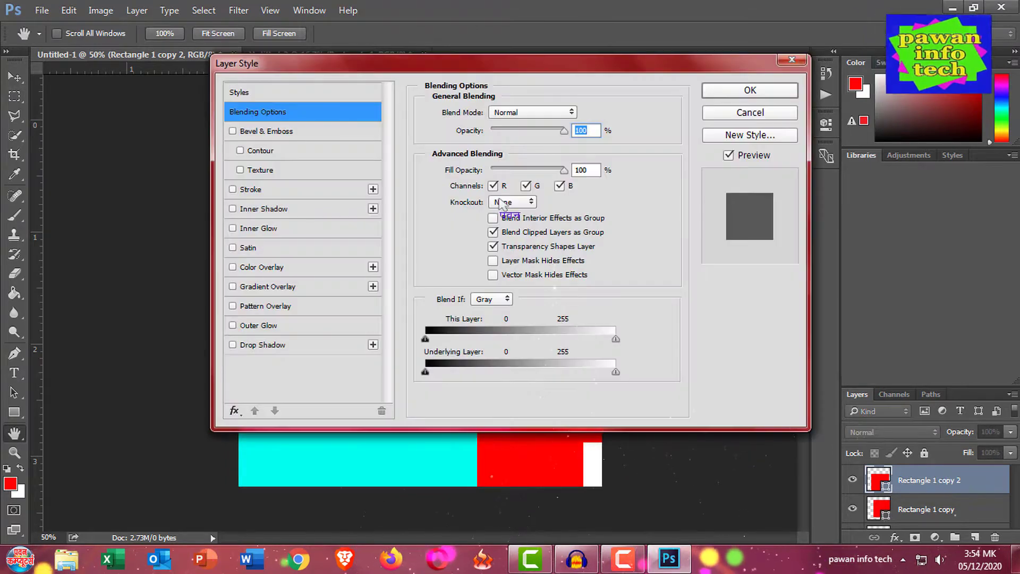
left_click(266, 271)
left_click(587, 111)
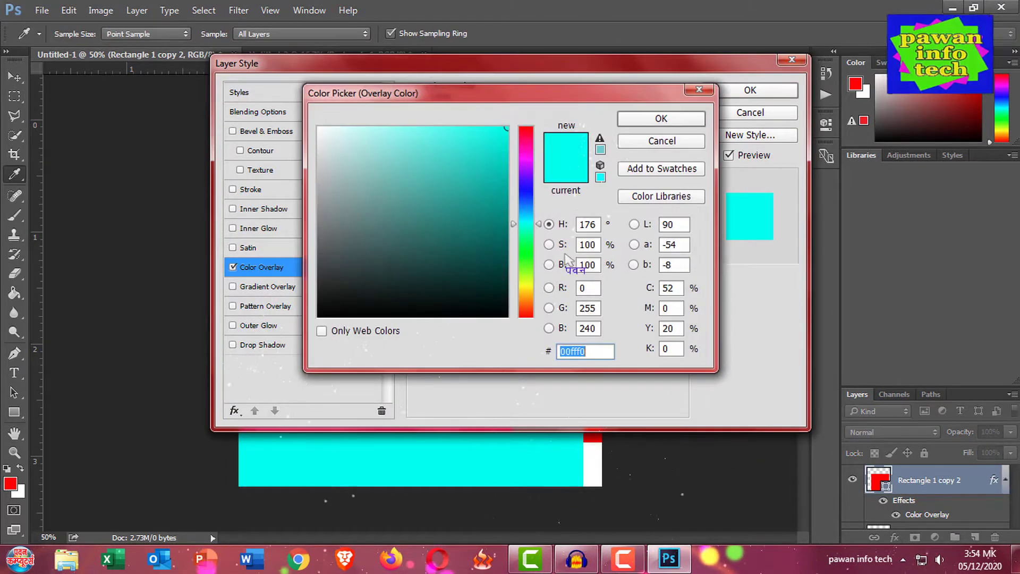
mouse_move(534, 273)
left_mouse_down()
mouse_move(533, 300)
mouse_move(530, 286)
left_mouse_up()
left_click_drag(529, 285, 529, 283)
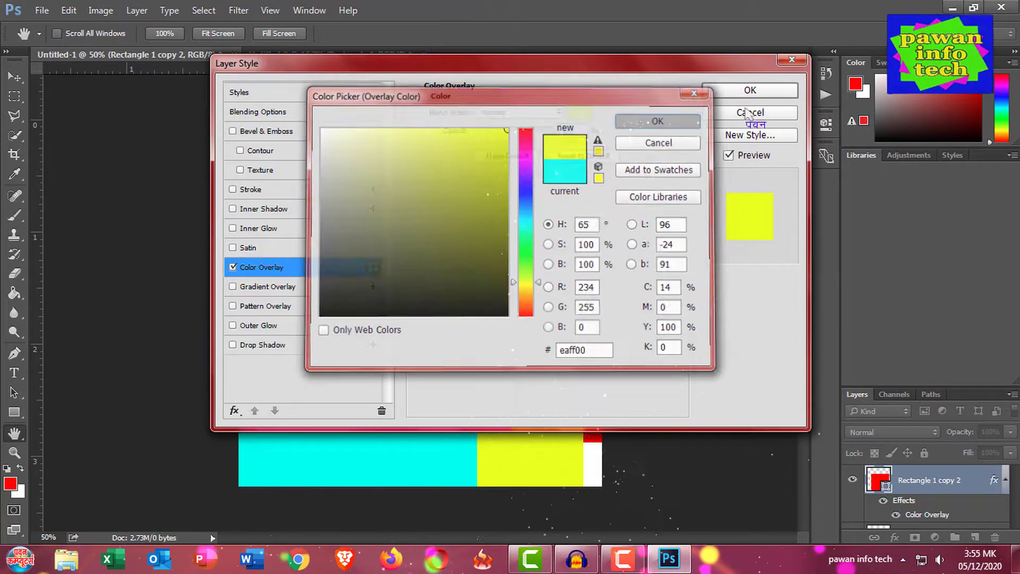
left_click(627, 116)
left_click(750, 90)
key("v")
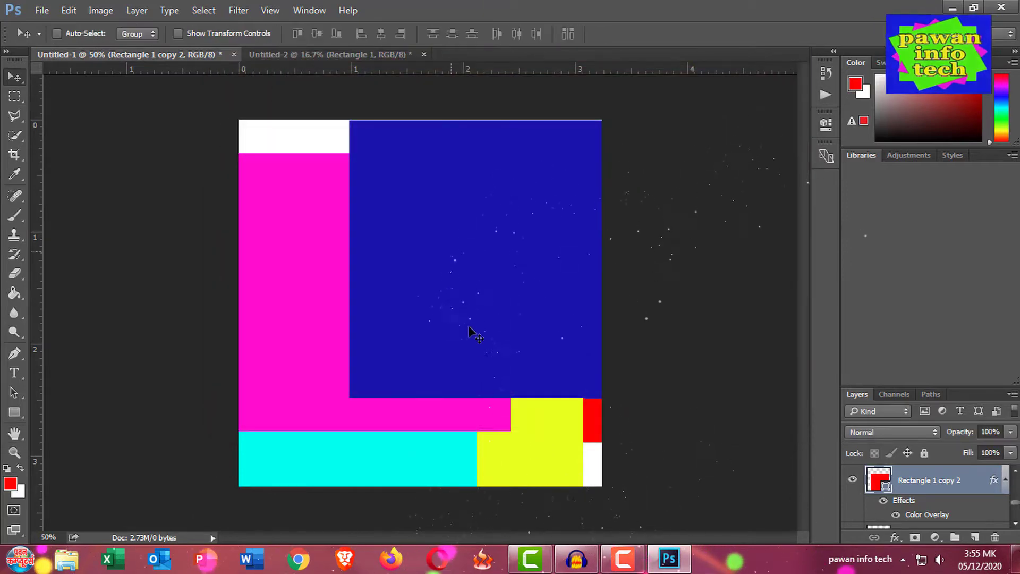
Reposition the cyan square and another square with the Move tool
right_click(316, 452)
left_click(348, 461)
mouse_move(364, 460)
left_mouse_down()
mouse_move(375, 444)
mouse_move(394, 476)
left_mouse_up()
mouse_move(306, 257)
left_mouse_down()
mouse_move(444, 438)
mouse_move(485, 461)
mouse_move(494, 494)
left_mouse_up()
right_click(398, 412)
left_click(412, 417)
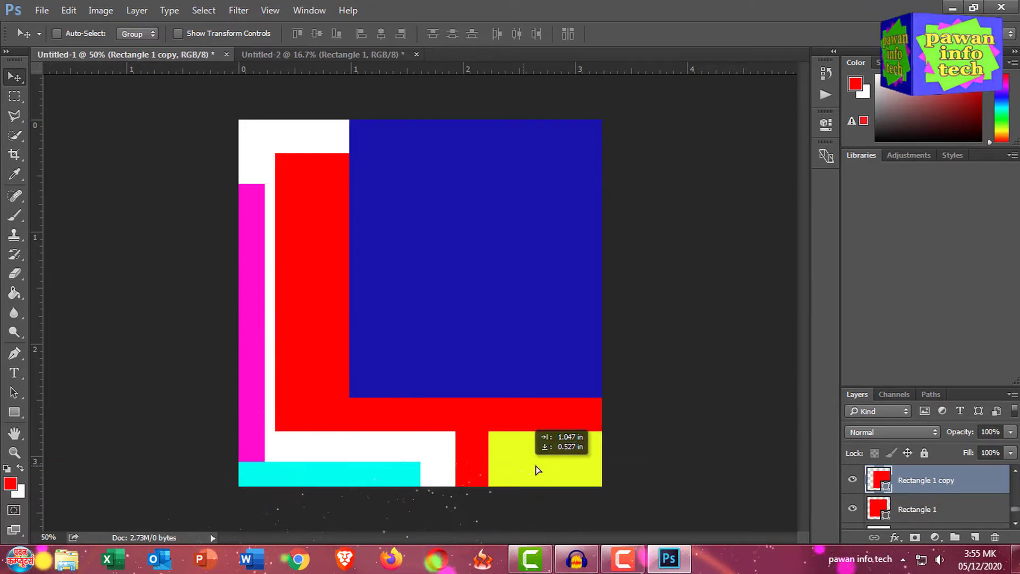
Move the blue square (Rectangle 1 copy 5) left and rotate it about 11° clockwise
right_click(428, 184)
left_click(449, 187)
mouse_move(466, 171)
left_mouse_down()
mouse_move(388, 221)
mouse_move(394, 202)
left_mouse_up()
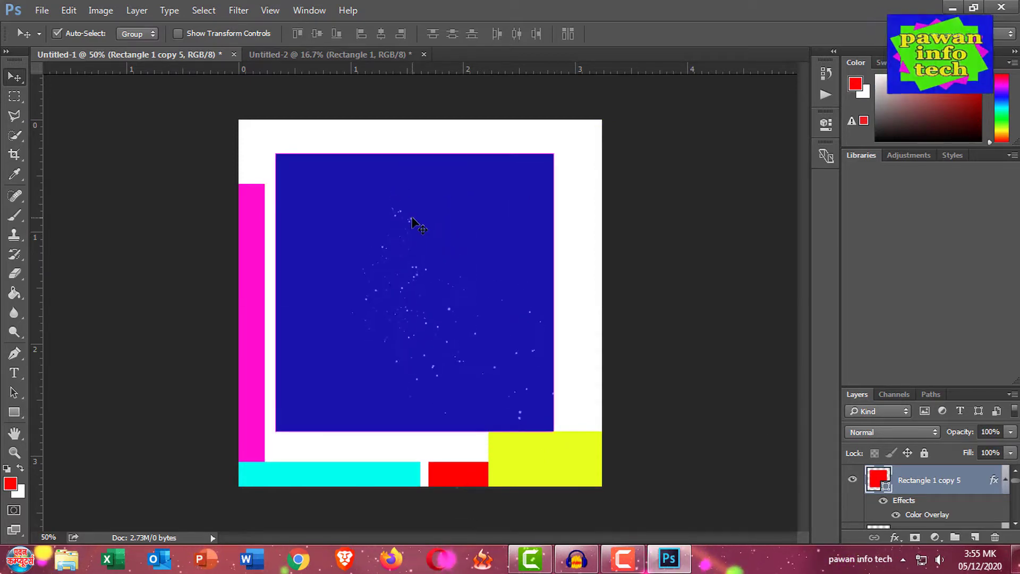
key("ctrl+t")
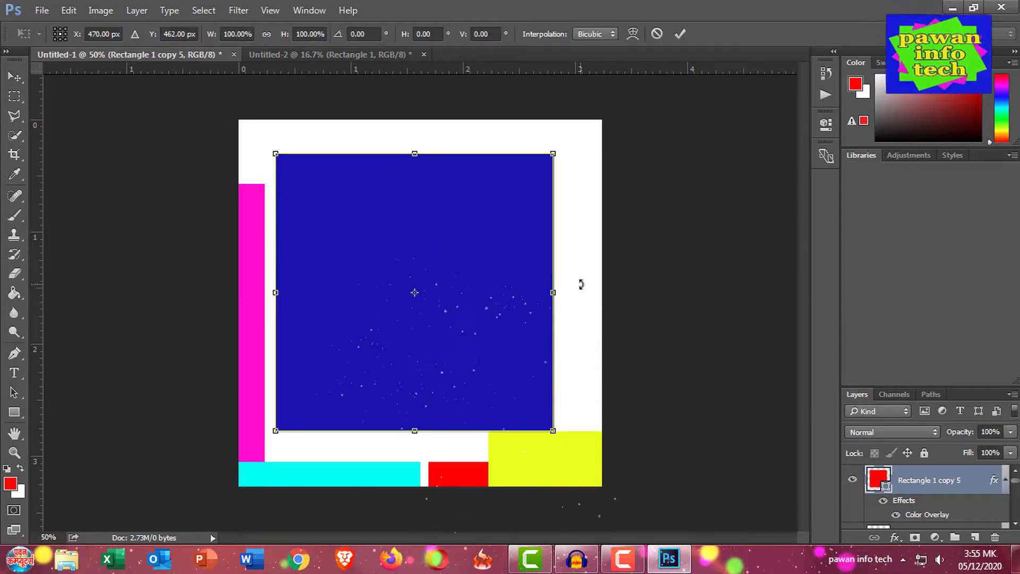
left_click_drag(581, 284, 585, 313)
key("Return")
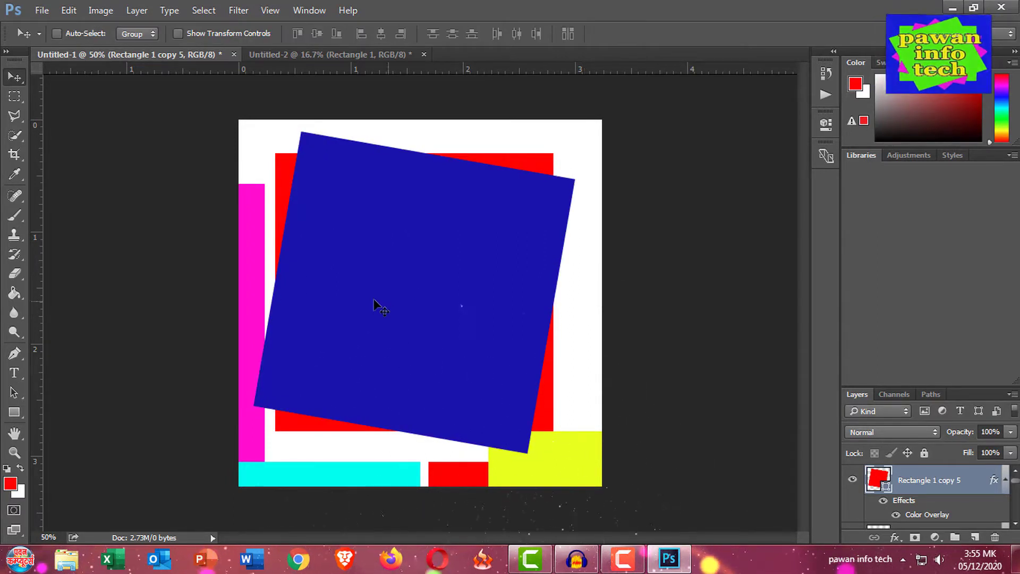
Move the yellow square up-left and bring it above the blue square
right_click(548, 465)
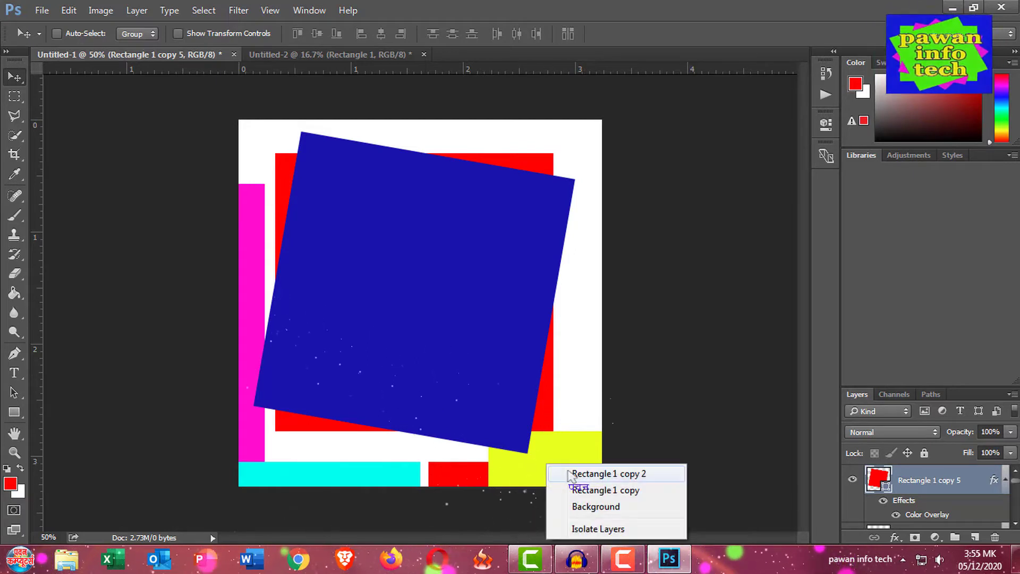
left_click(571, 472)
mouse_move(557, 436)
left_mouse_down()
mouse_move(472, 230)
mouse_move(388, 169)
mouse_move(374, 174)
left_mouse_up()
key("ctrl")
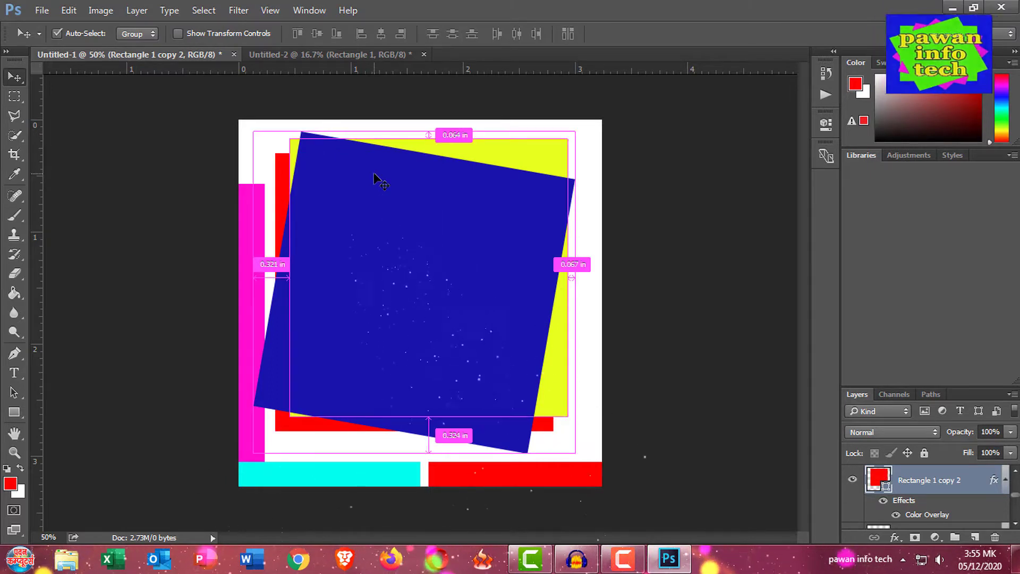
key("ctrl+bracketright")
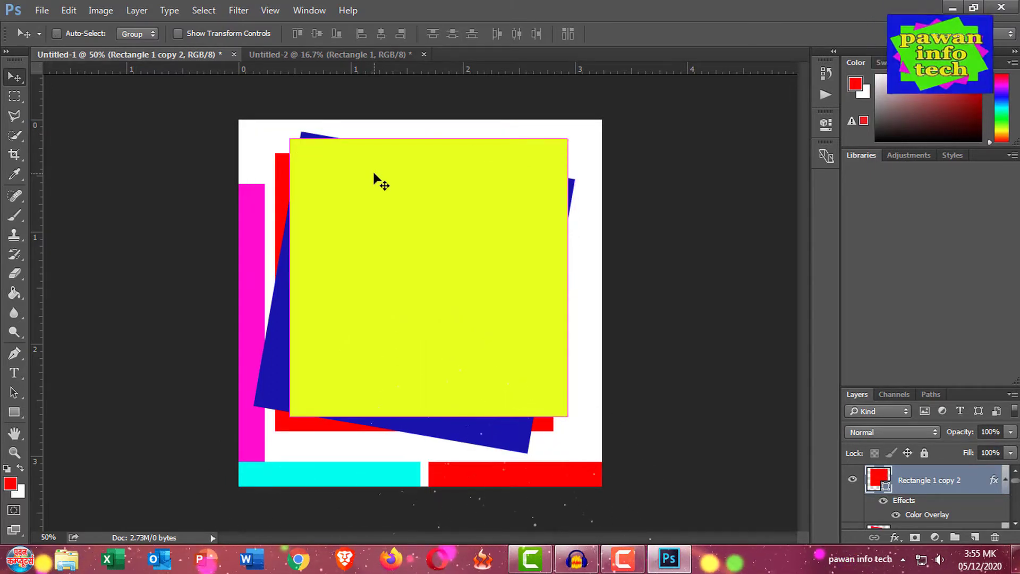
Shift the yellow square slightly and rotate it about 26° with Free Transform
right_click(377, 210)
left_click(406, 218)
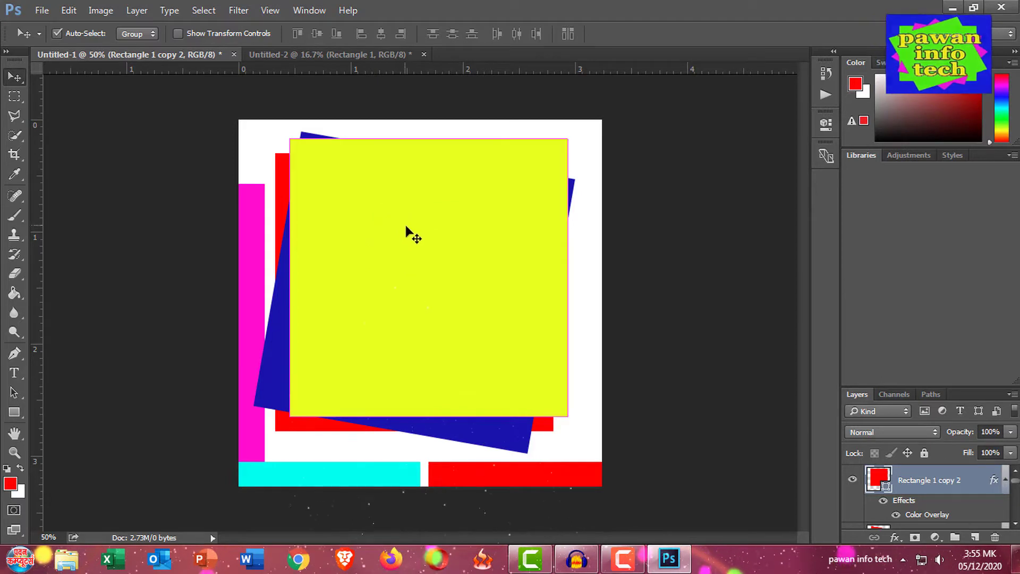
key("ctrl+t")
left_click_drag(384, 193, 370, 208)
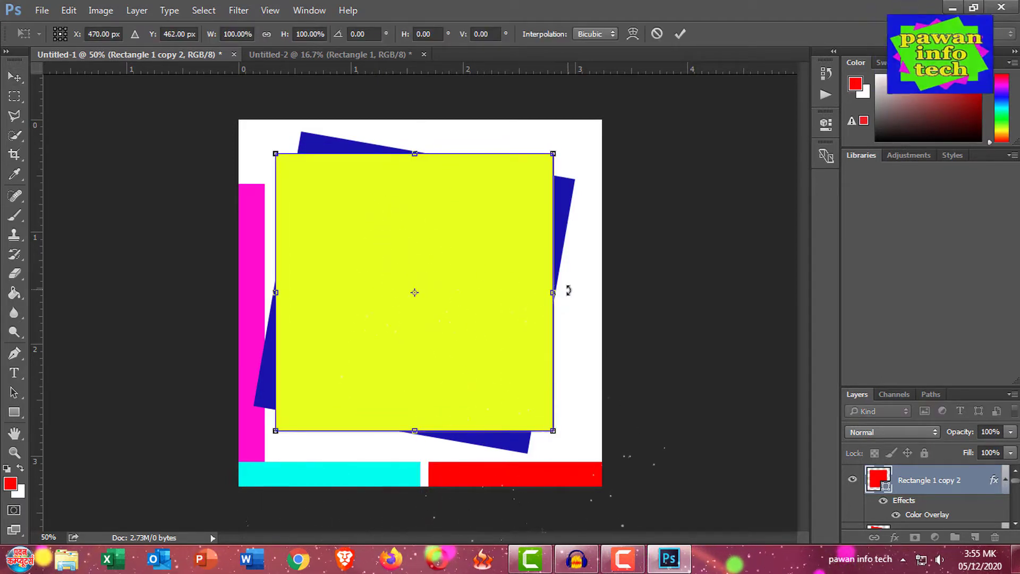
left_click_drag(568, 290, 555, 357)
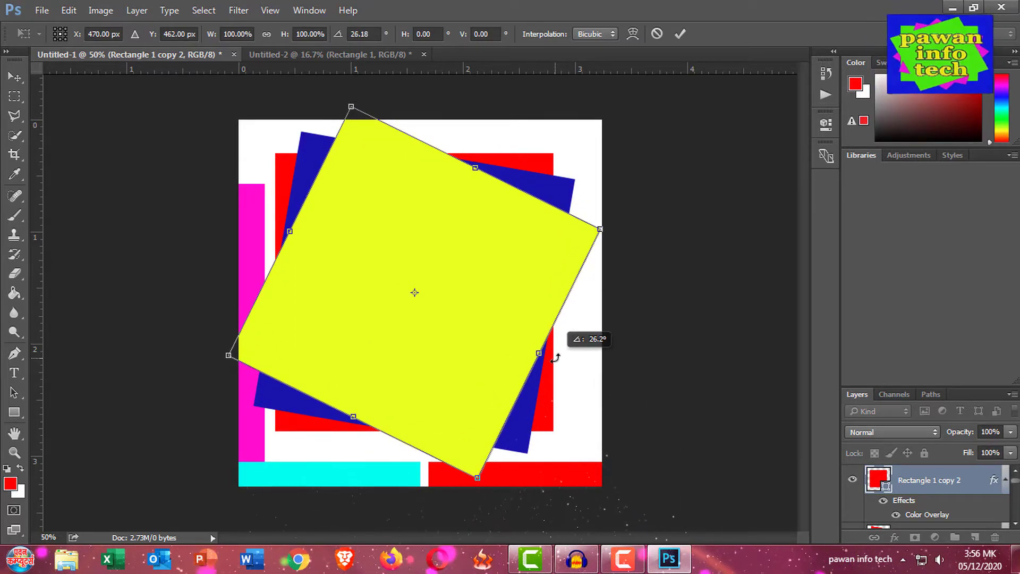
key("Return")
Move the magenta rectangle onto the stack, bring it to front, and rotate it 45° into a diamond
right_click(248, 207)
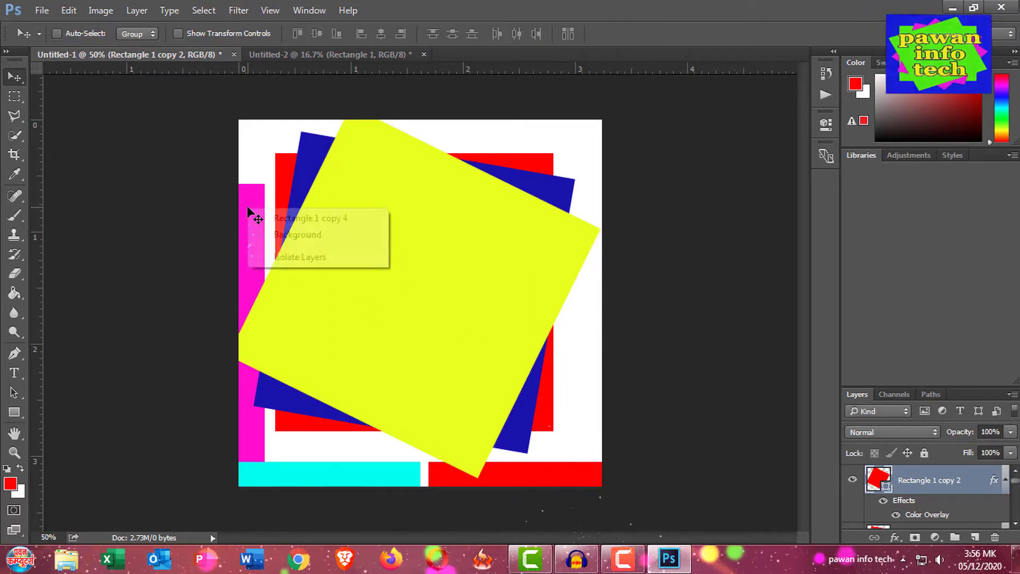
left_click(297, 215)
mouse_move(302, 214)
left_mouse_down()
mouse_move(447, 186)
mouse_move(499, 187)
mouse_move(529, 171)
left_mouse_up()
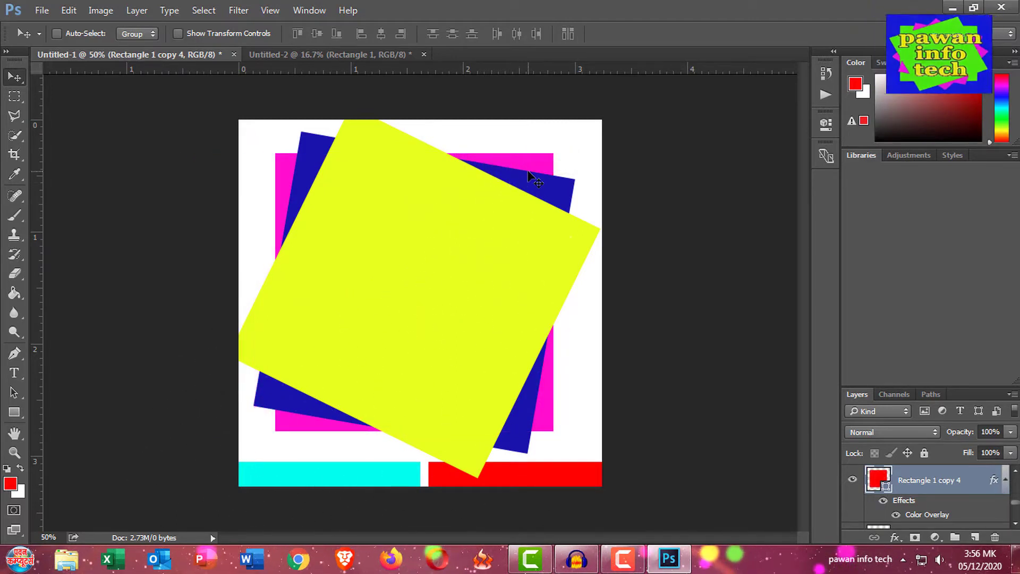
key("ctrl")
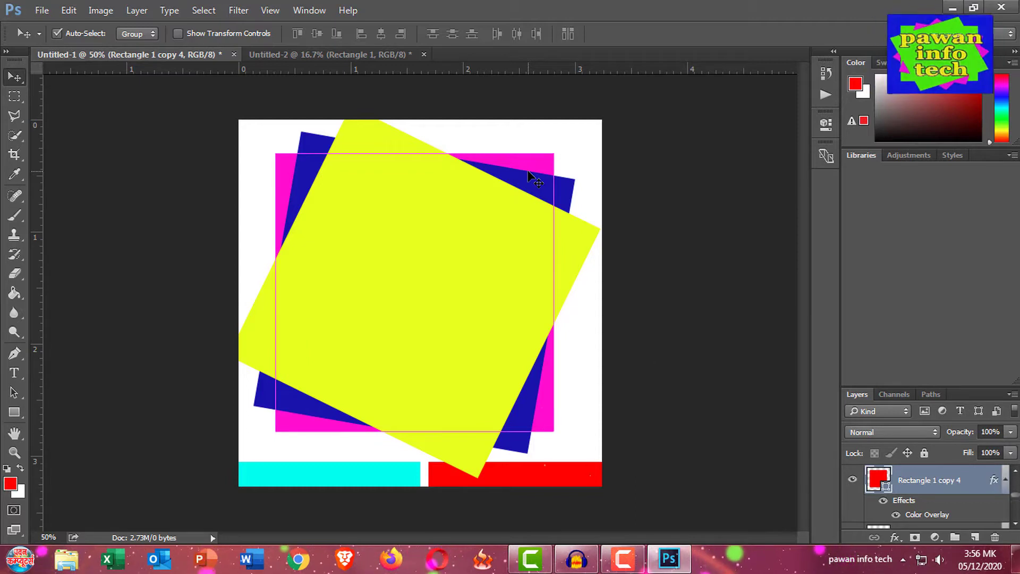
key("ctrl+shift+bracketright")
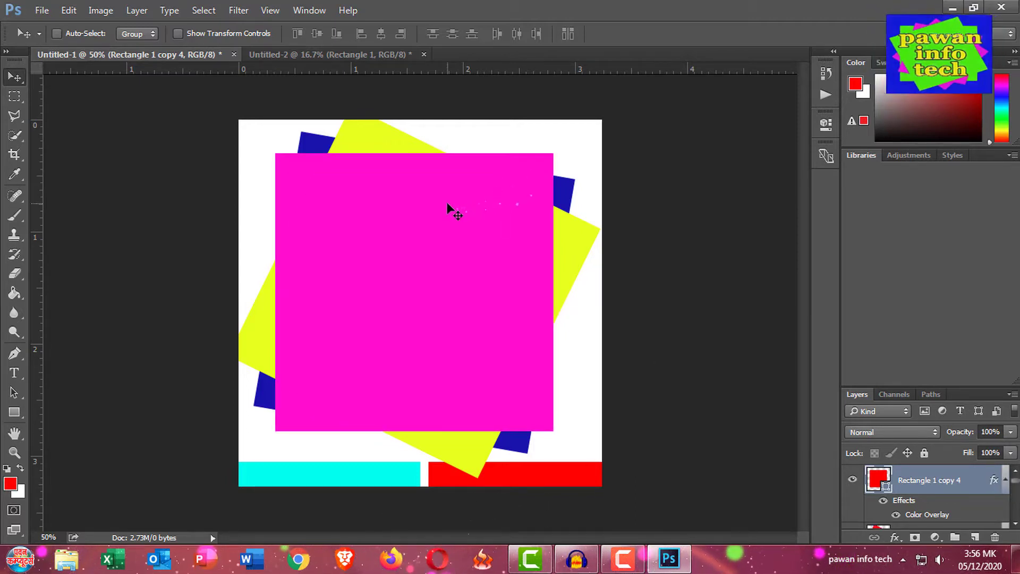
key("ctrl+t")
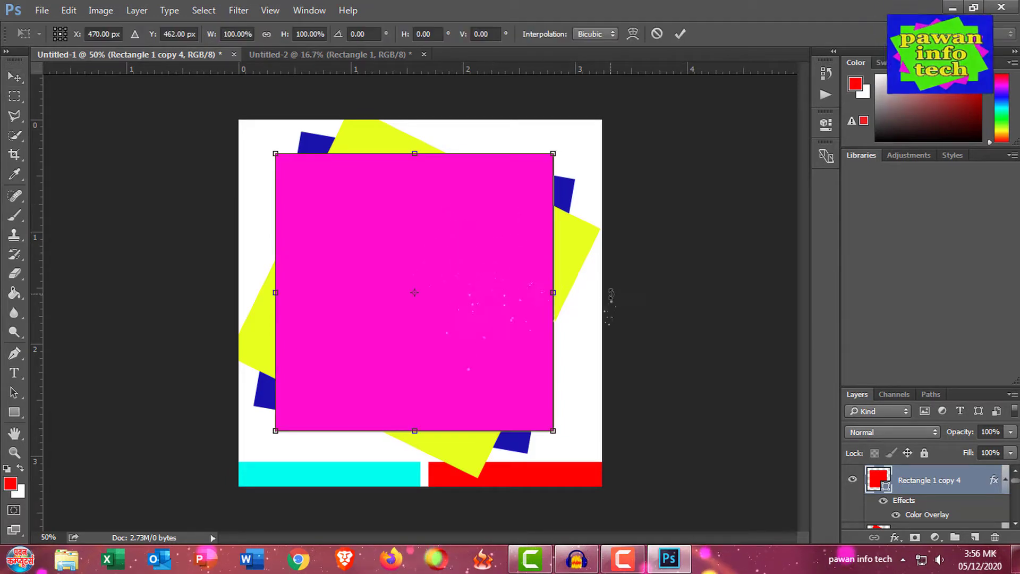
mouse_move(599, 295)
left_mouse_down()
mouse_move(589, 373)
mouse_move(554, 431)
left_mouse_up()
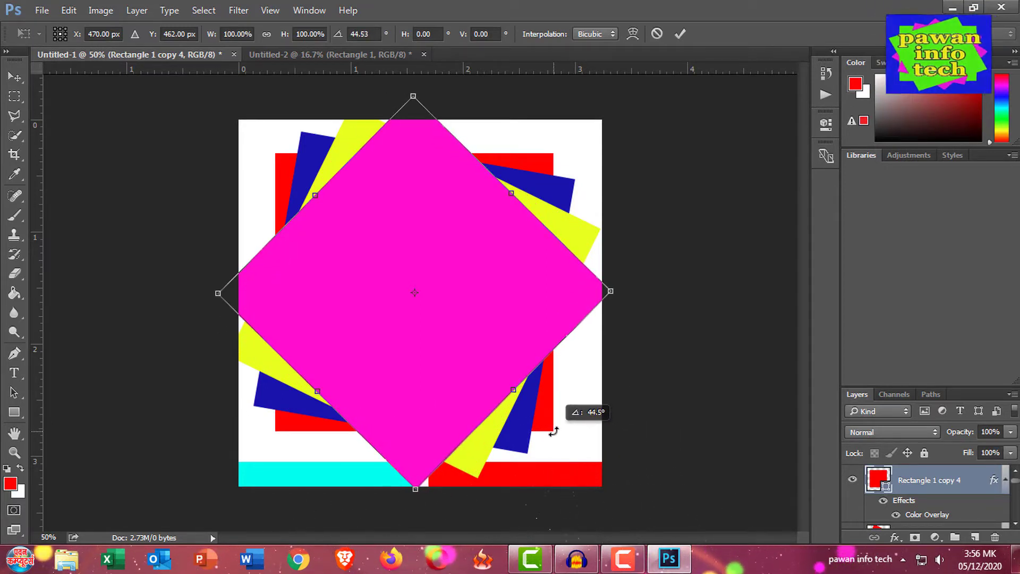
key("Return")
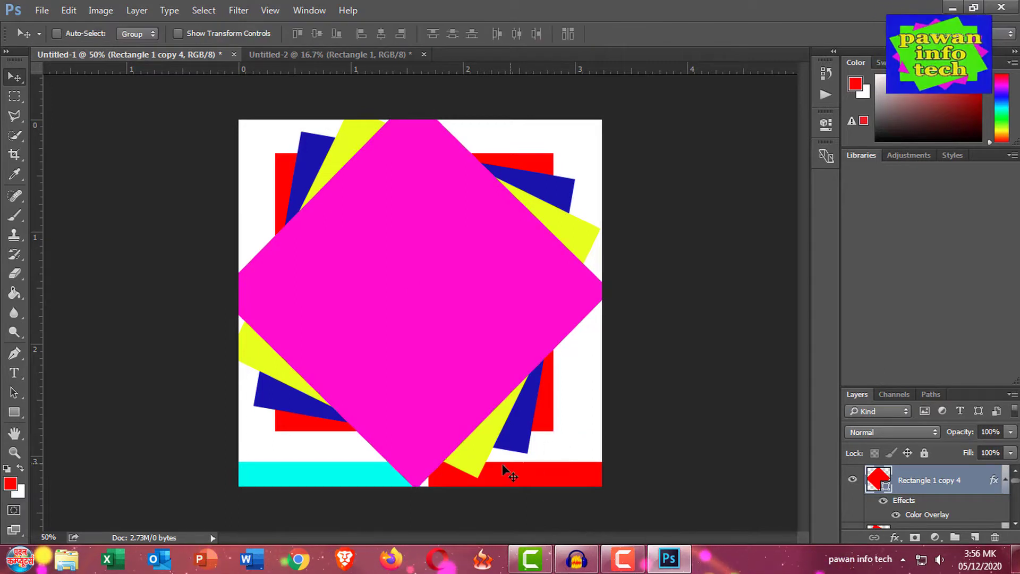
Move the cyan rectangle (Rectangle 1 copy 3) up onto the square stack and raise it to the top
right_click(326, 477)
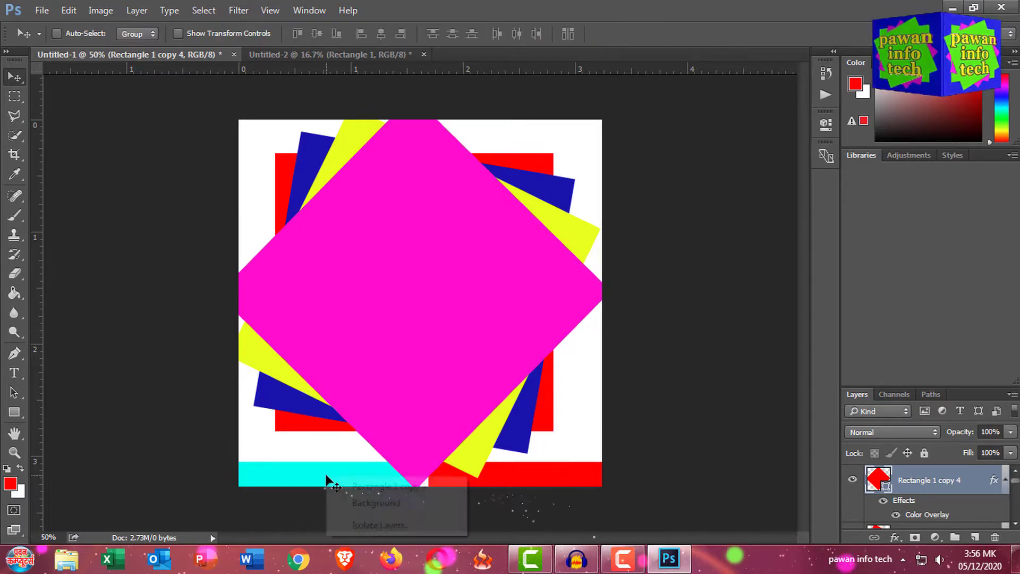
left_click(354, 486)
mouse_move(331, 483)
left_mouse_down()
mouse_move(463, 206)
mouse_move(461, 181)
left_mouse_up()
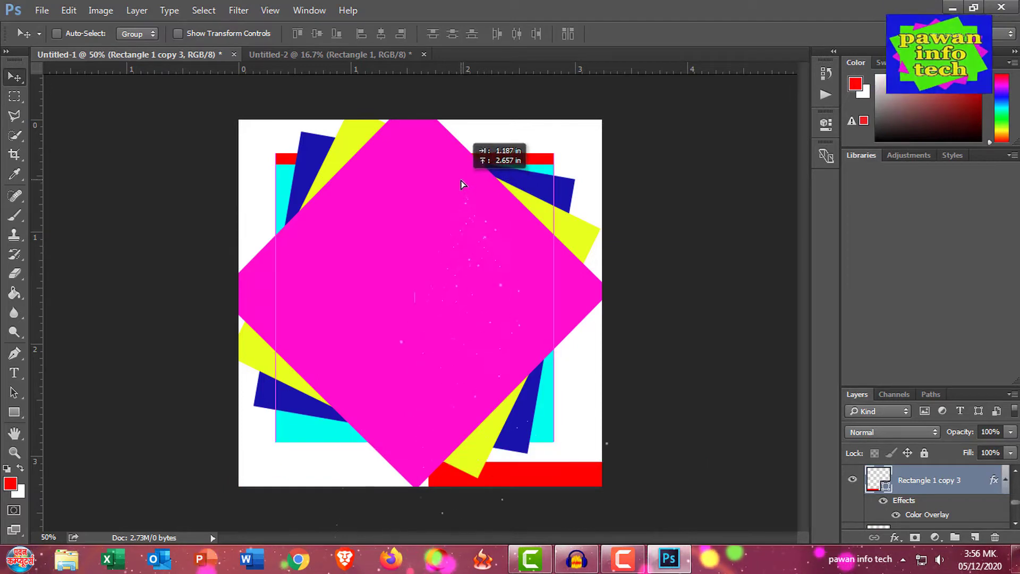
left_click_drag(460, 180, 460, 174)
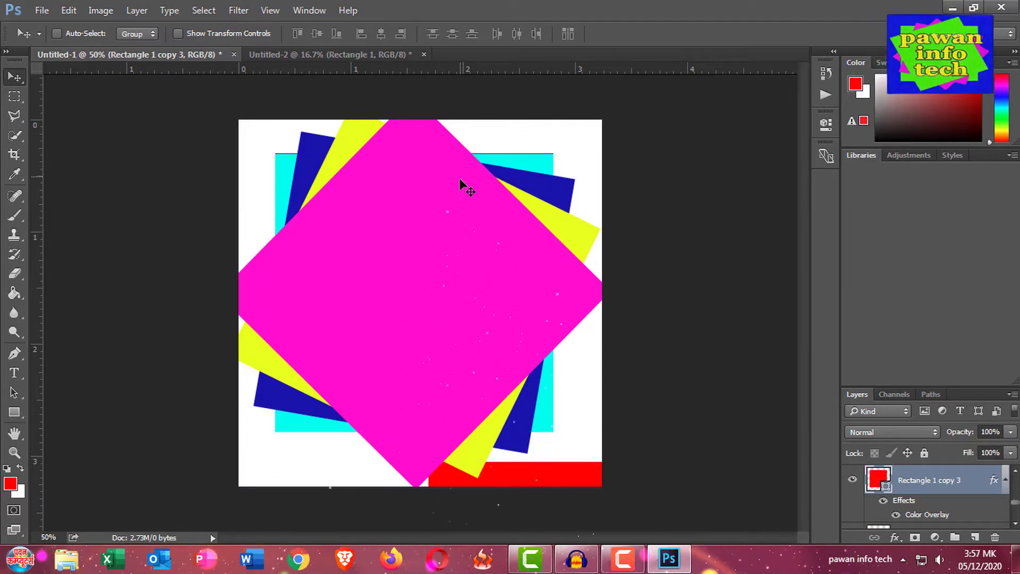
key("ctrl")
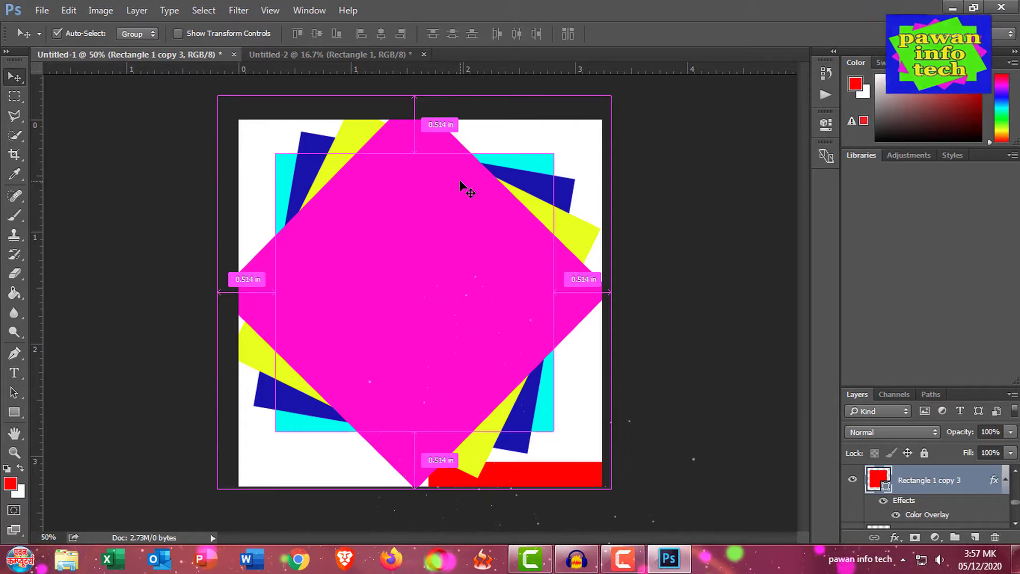
key("ctrl+bracketright")
key("ctrl+bracketright")
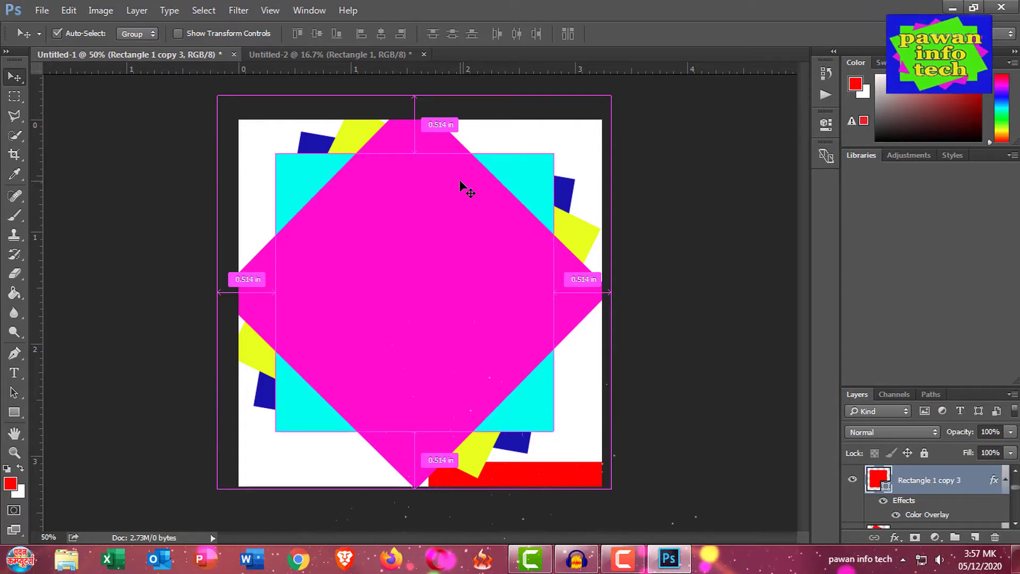
key("ctrl+bracketright")
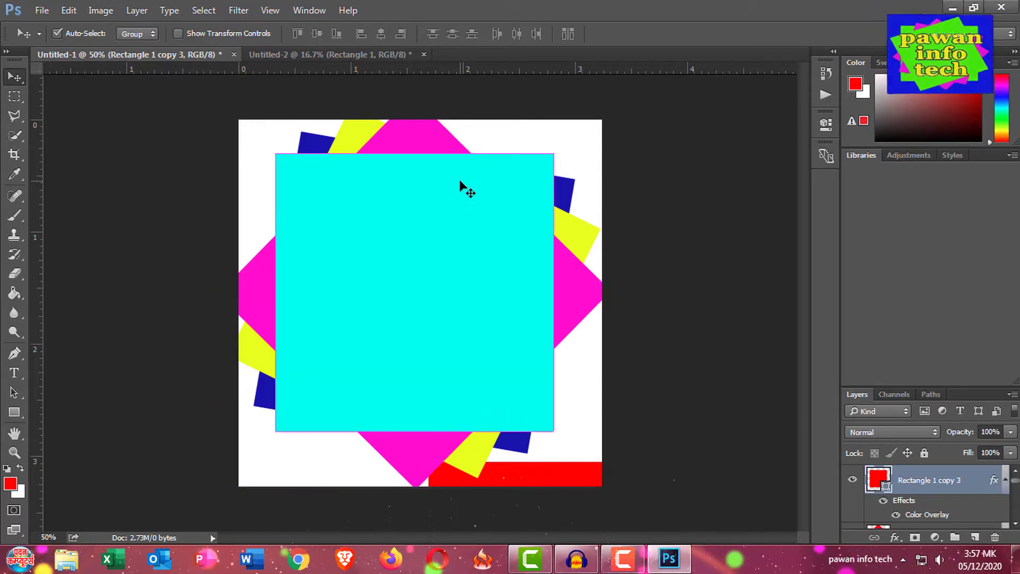
Rotate the cyan square about 60° into the fan
key("ctrl+t")
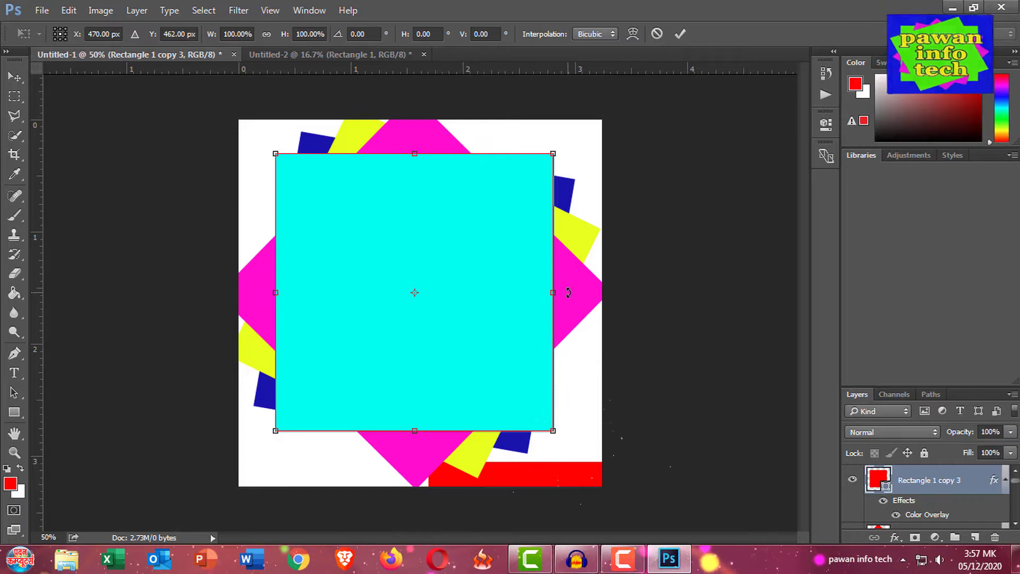
mouse_move(568, 292)
left_mouse_down()
mouse_move(541, 350)
mouse_move(466, 383)
left_mouse_up()
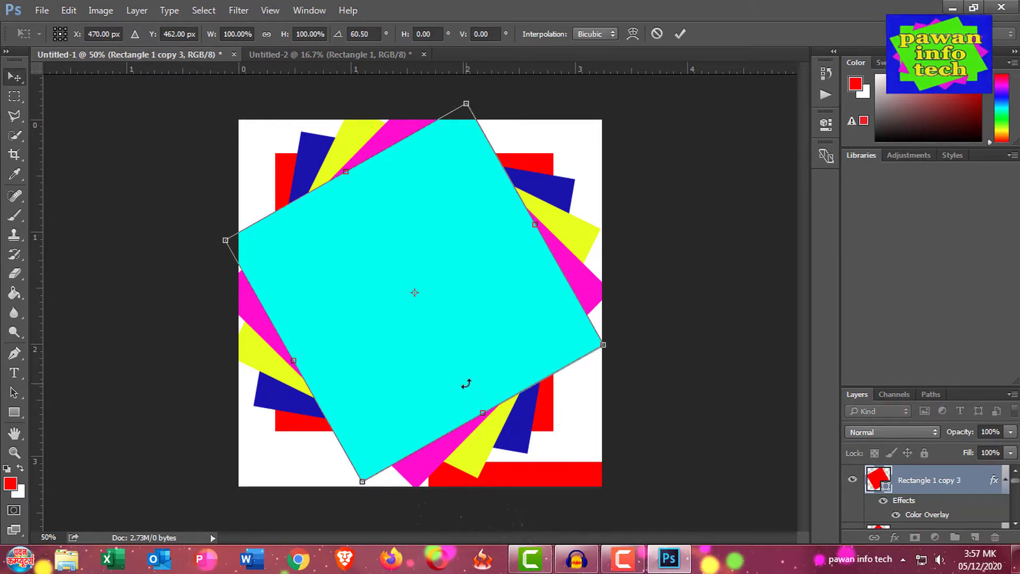
key("Return")
Move the red rectangle (Rectangle 1 copy) up over the stack and bring it to the top
right_click(520, 480)
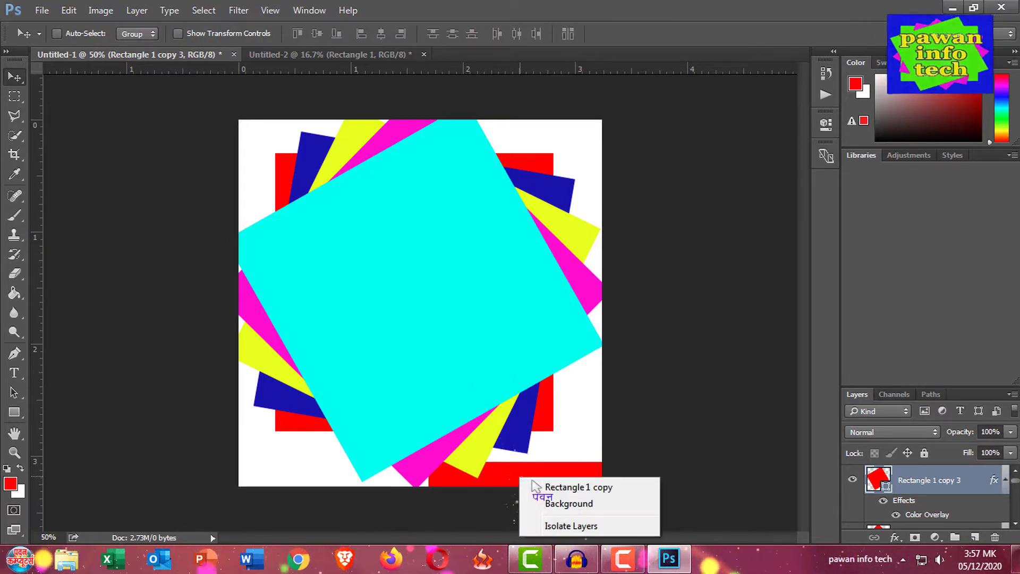
left_click(578, 487)
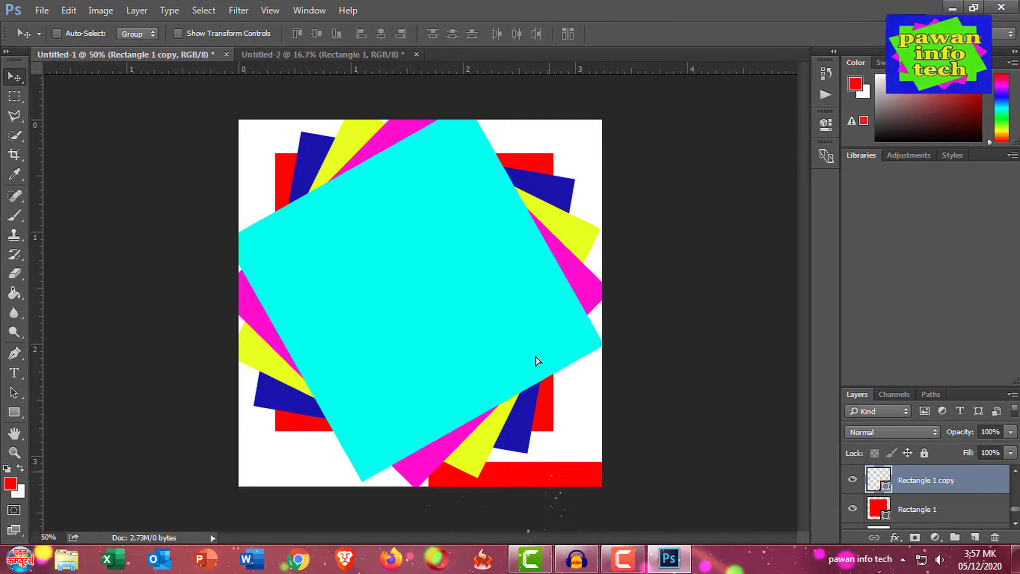
mouse_move(535, 356)
left_mouse_down()
mouse_move(444, 165)
mouse_move(394, 167)
left_mouse_up()
key("ctrl")
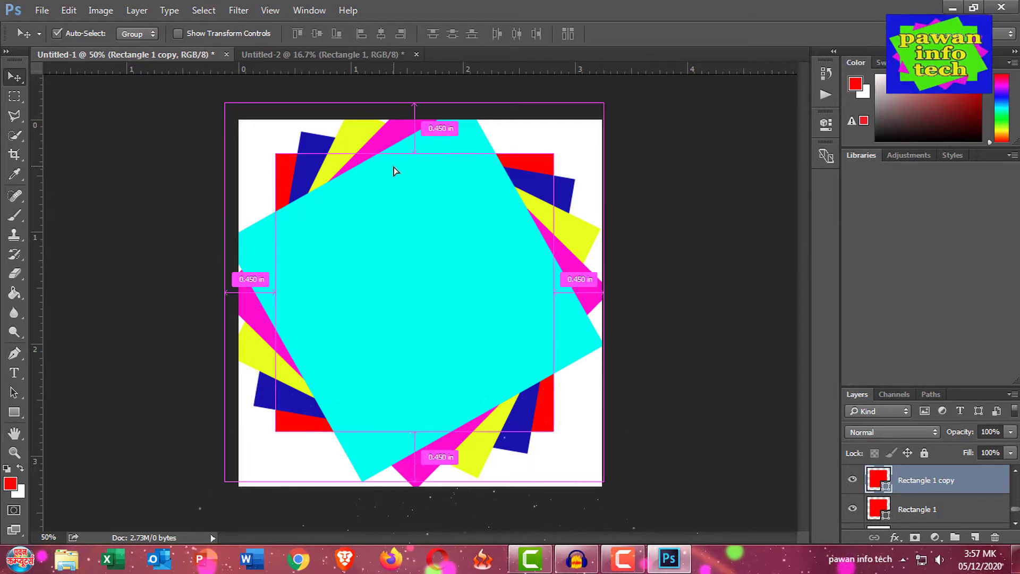
key("ctrl+bracketright")
key("ctrl+bracketright")
key("ctrl+bracketright")
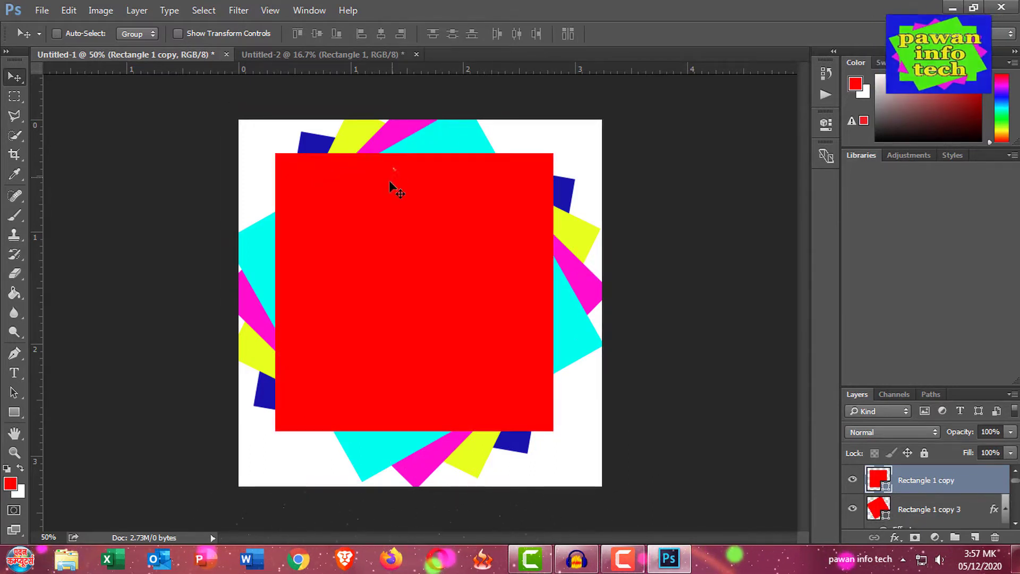
right_click(393, 183)
left_click(414, 192)
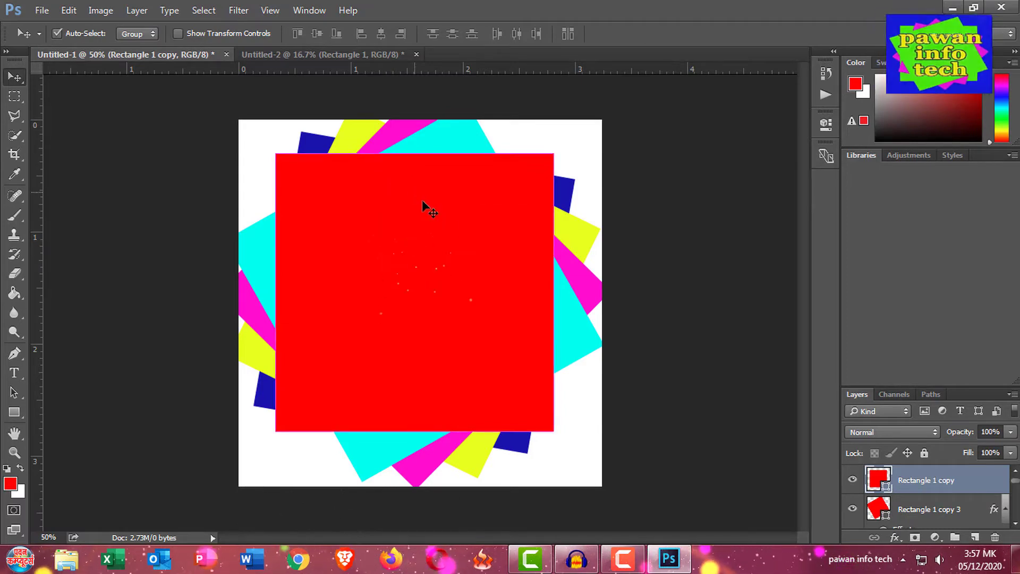
Rotate the red square about 72° to complete the fan
key("ctrl+t")
mouse_move(582, 300)
left_mouse_down()
mouse_move(537, 402)
mouse_move(448, 411)
left_mouse_up()
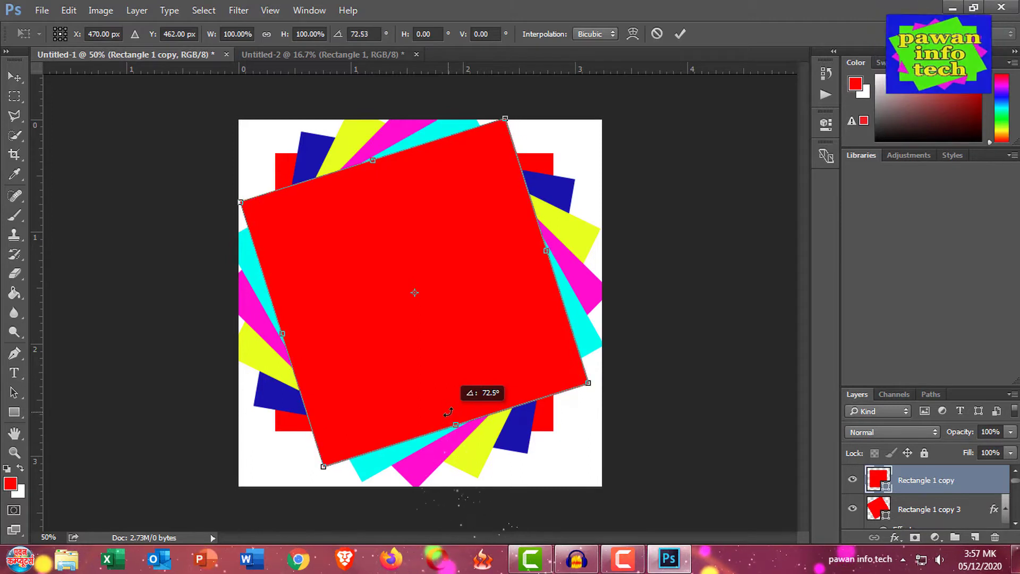
key("Return")
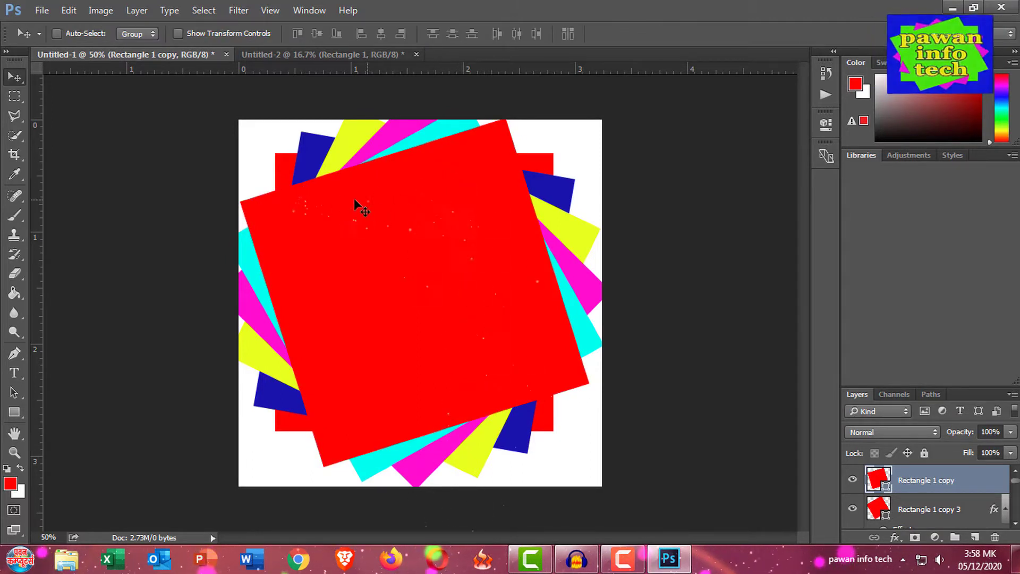
Close Untitled-2 without saving its changes
left_click(337, 53)
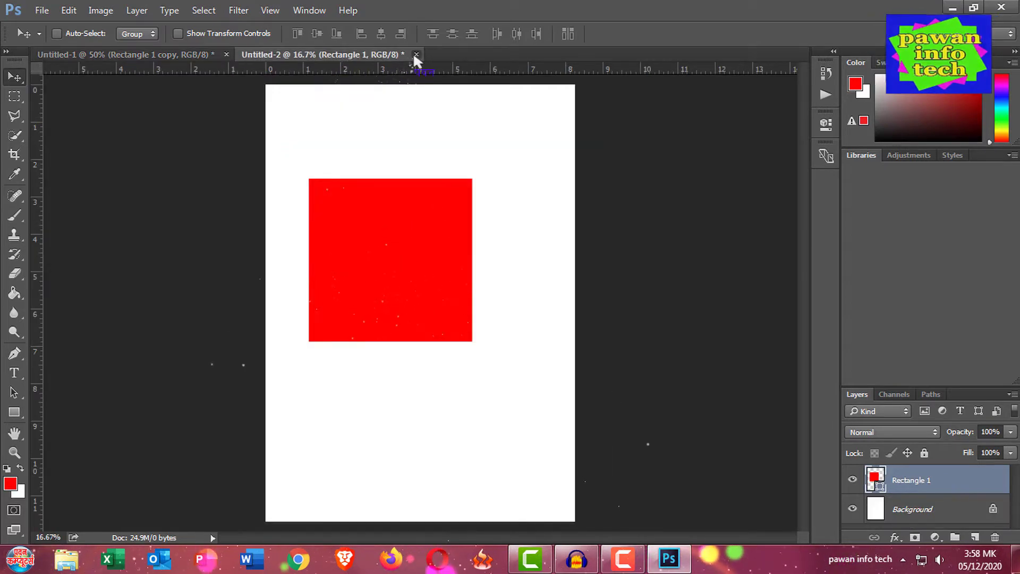
left_click(416, 54)
left_click(511, 218)
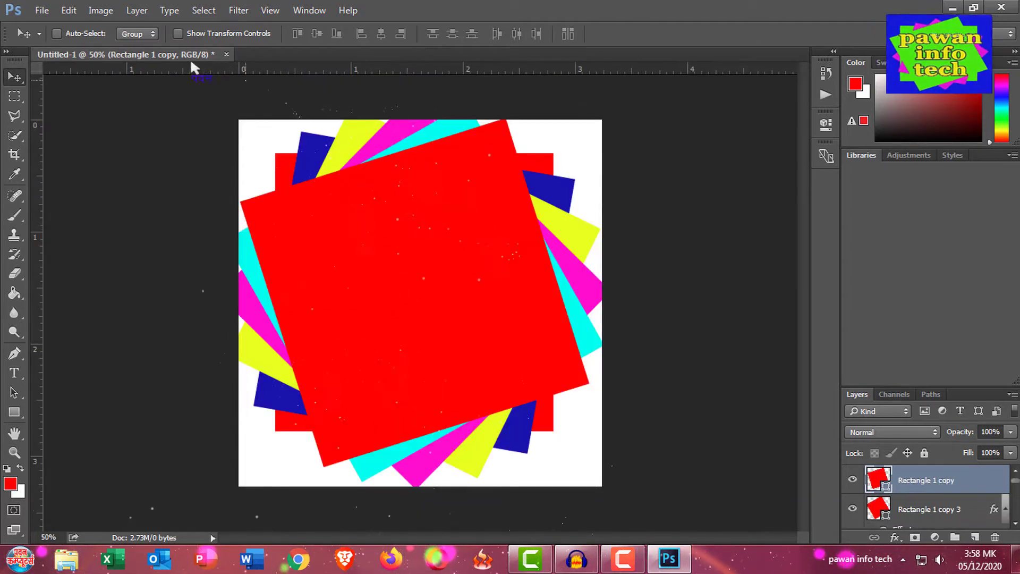
Duplicate Untitled-1 as 'Untitled-1 copy' and dock the windows back as tabs
left_click_drag(184, 76, 170, 83)
right_click(164, 79)
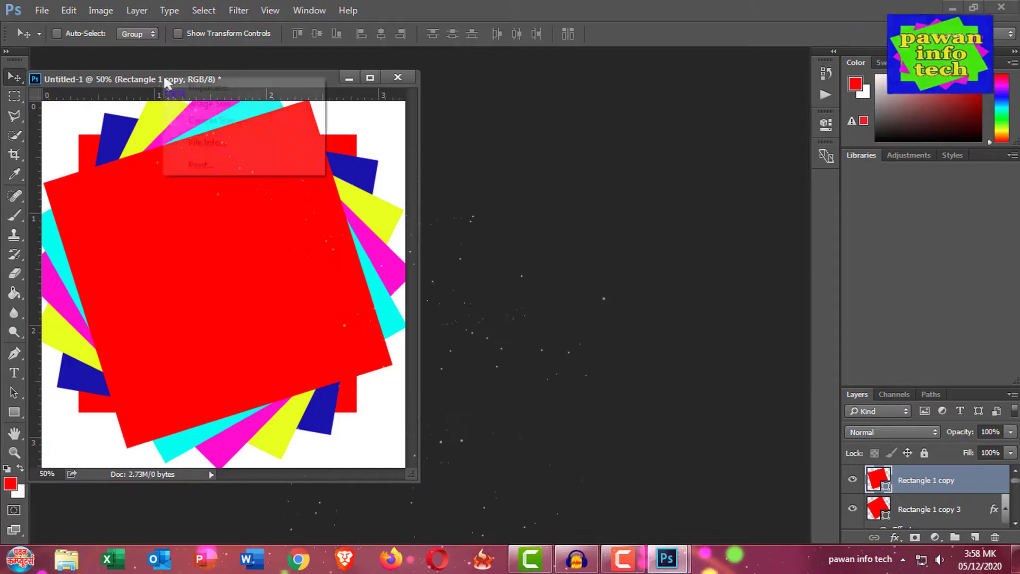
left_click(207, 87)
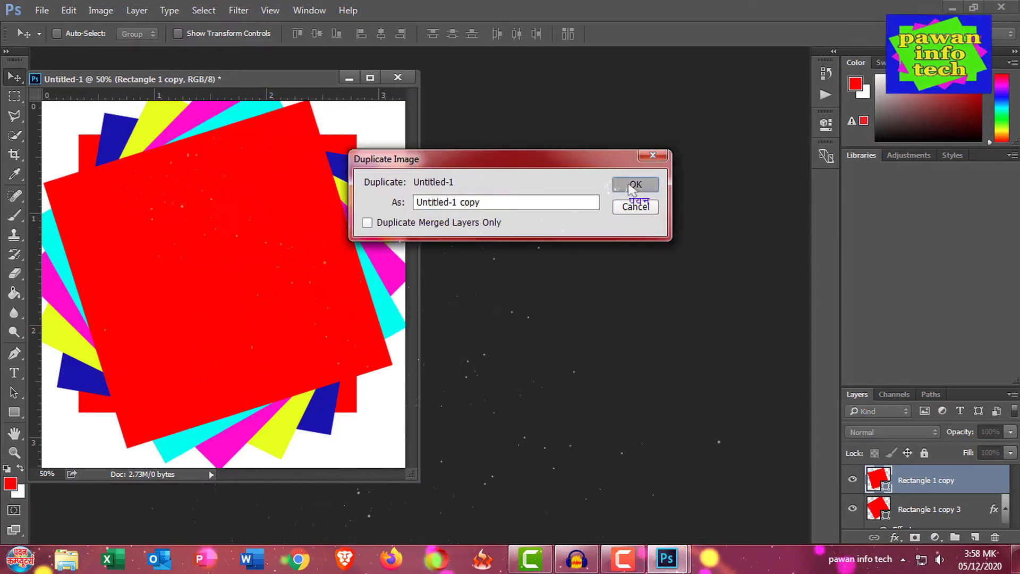
left_click(635, 183)
left_click(370, 83)
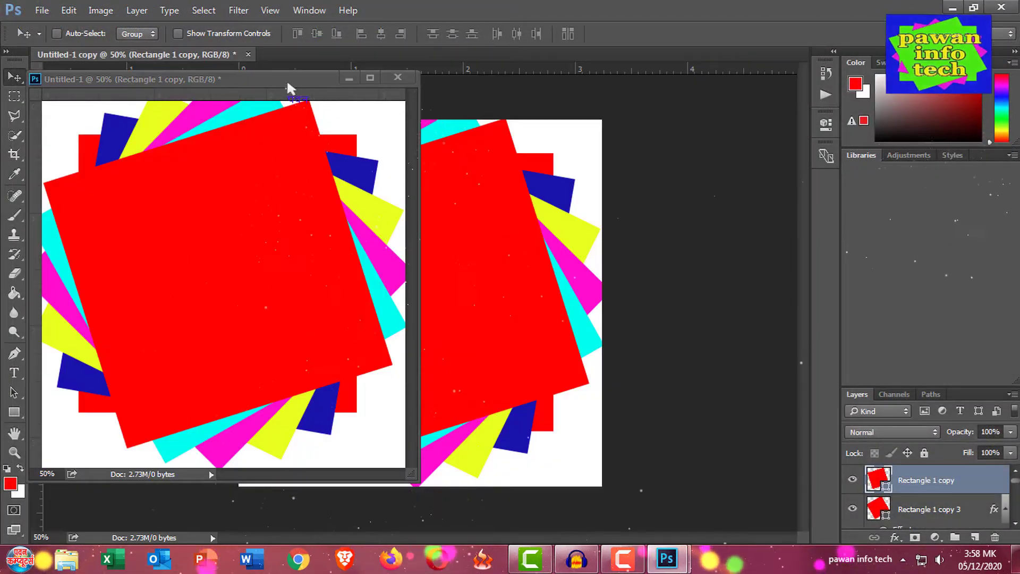
mouse_move(286, 87)
left_mouse_down()
mouse_move(380, 61)
mouse_move(380, 52)
left_mouse_up()
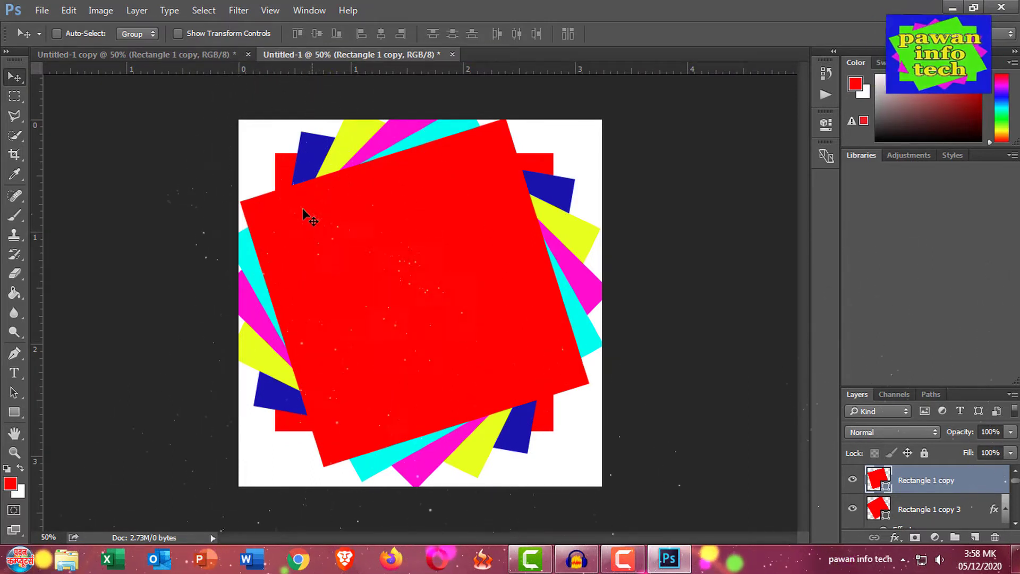
right_click(282, 171)
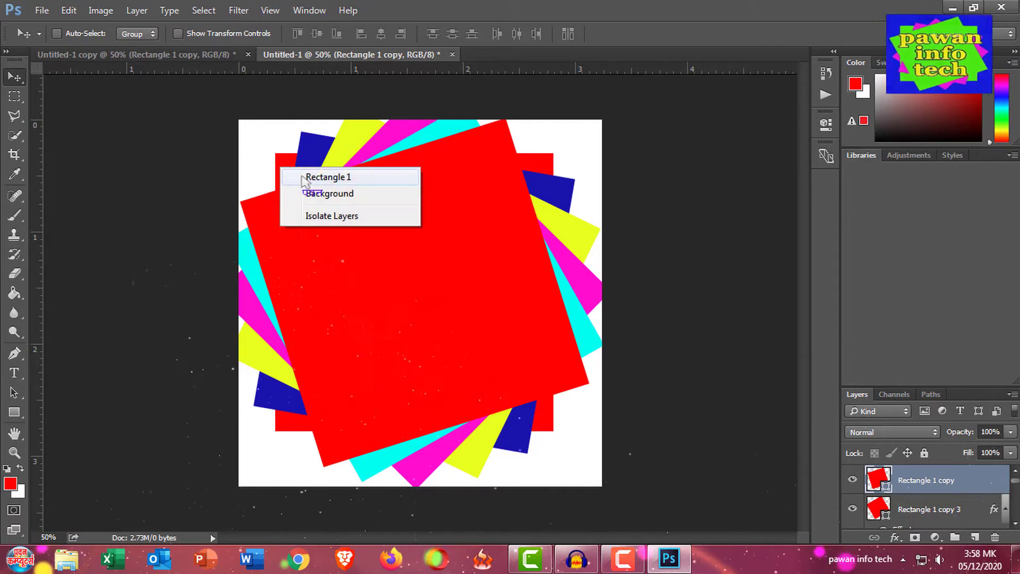
Select all the square layers (Rectangle 1 and its copies) together
left_click(327, 177)
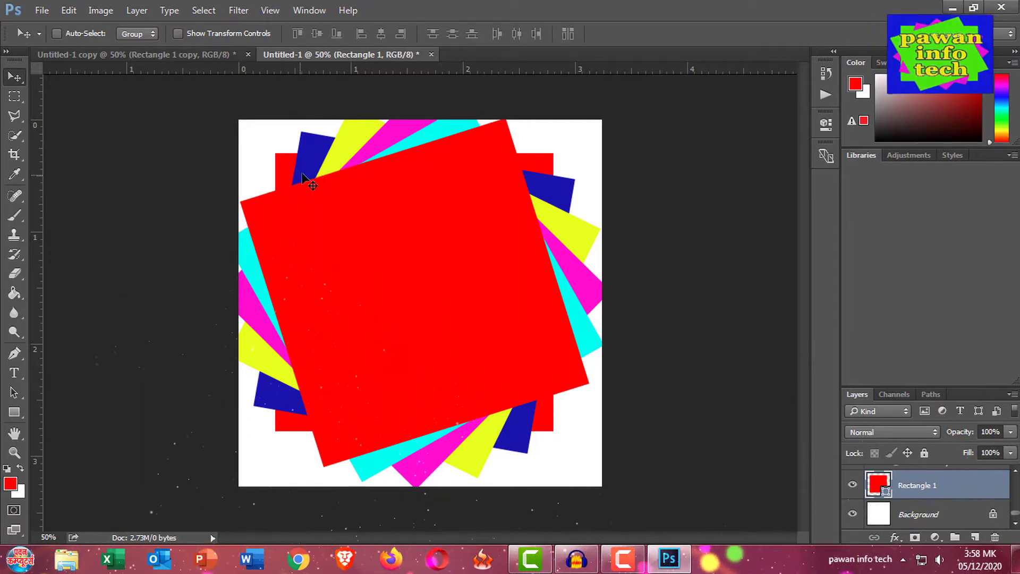
right_click(307, 149)
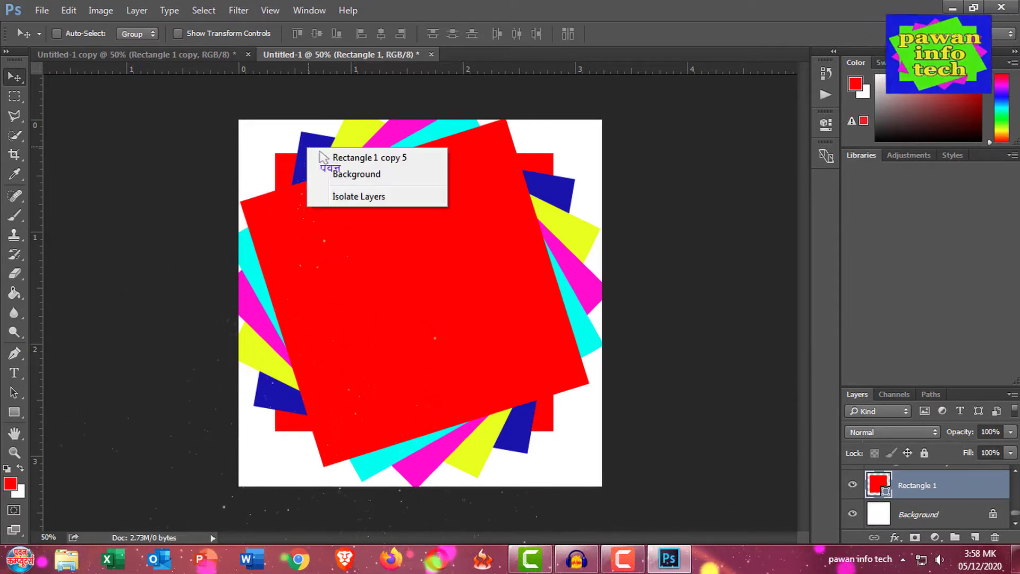
left_click(353, 158)
right_click(352, 135)
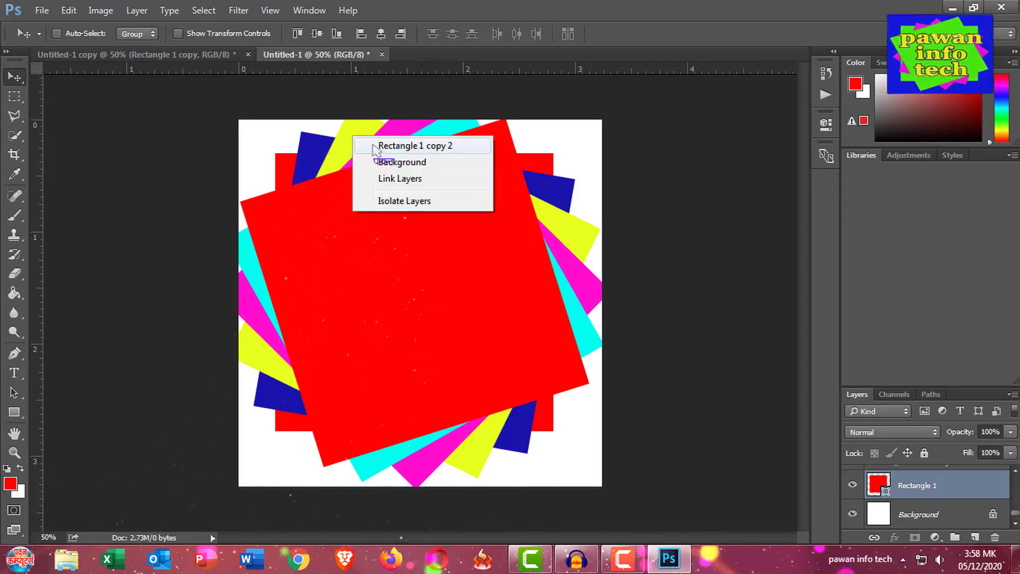
left_click(383, 141)
right_click(384, 139)
left_click(428, 130)
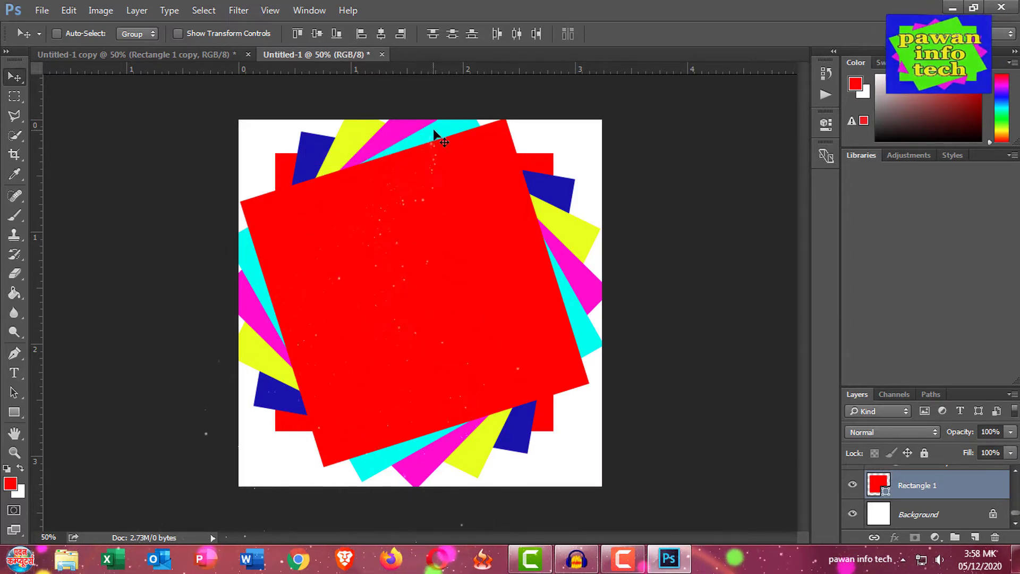
right_click(433, 129)
left_click(444, 140)
right_click(470, 174)
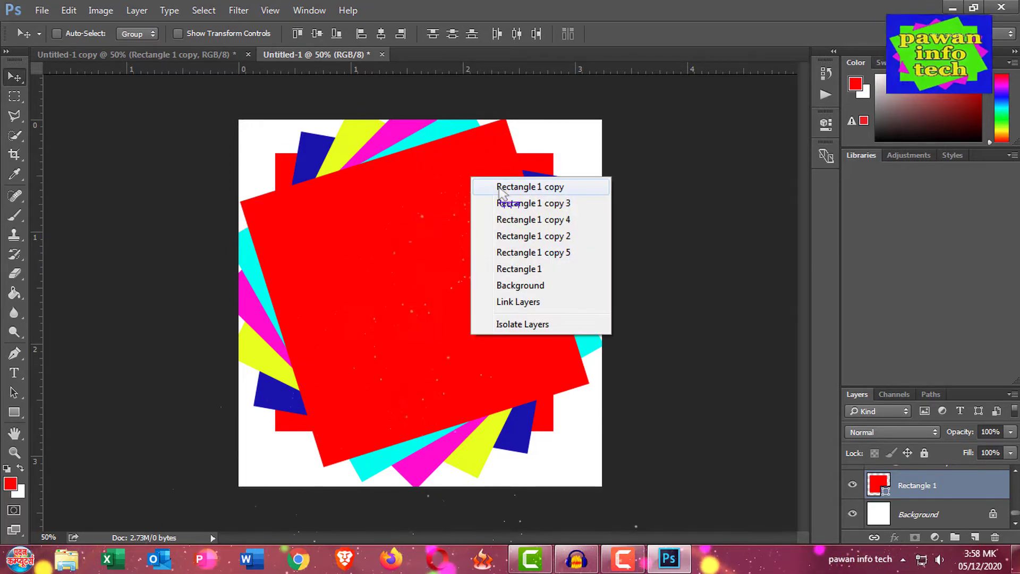
left_click(499, 187)
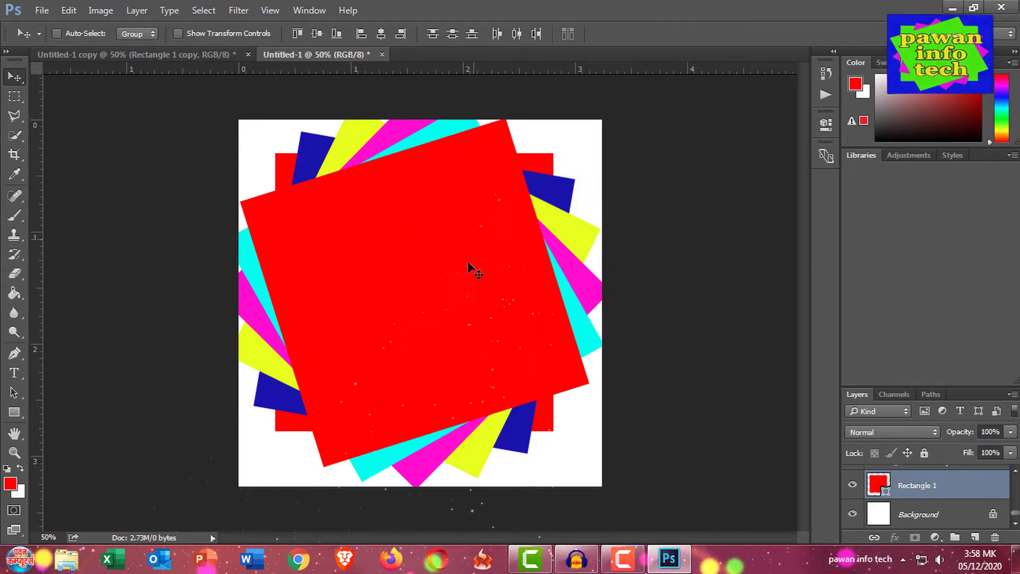
key("ctrl")
Scale the fan of squares to about 88% and centre it on the canvas
key("ctrl+t")
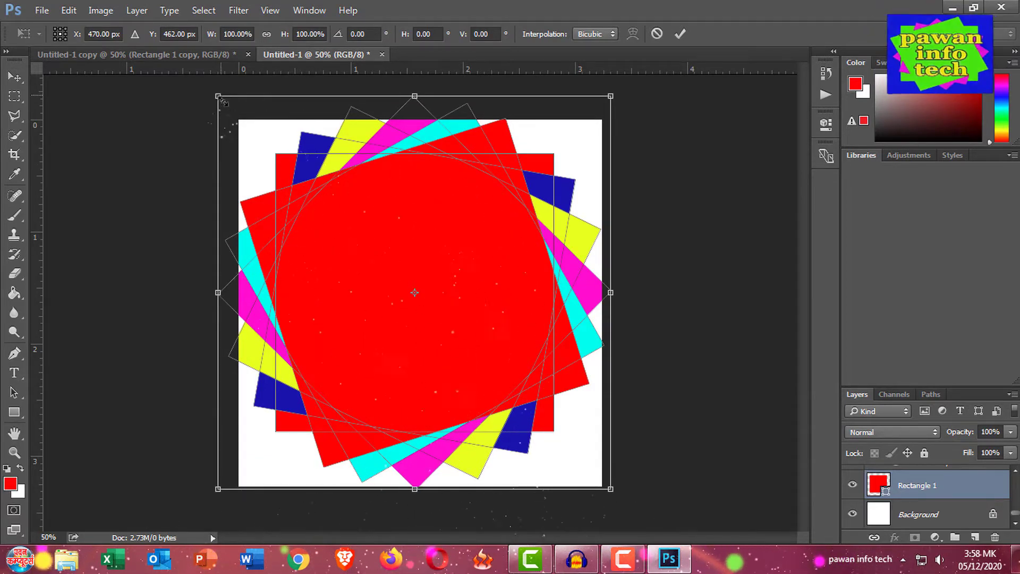
left_click_drag(223, 101, 236, 120)
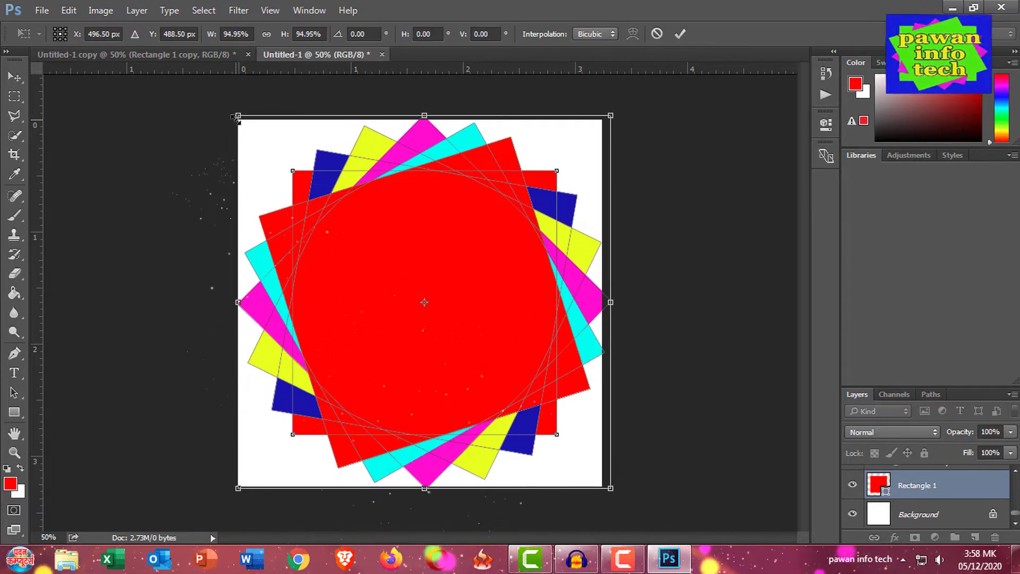
left_click_drag(605, 483, 593, 471)
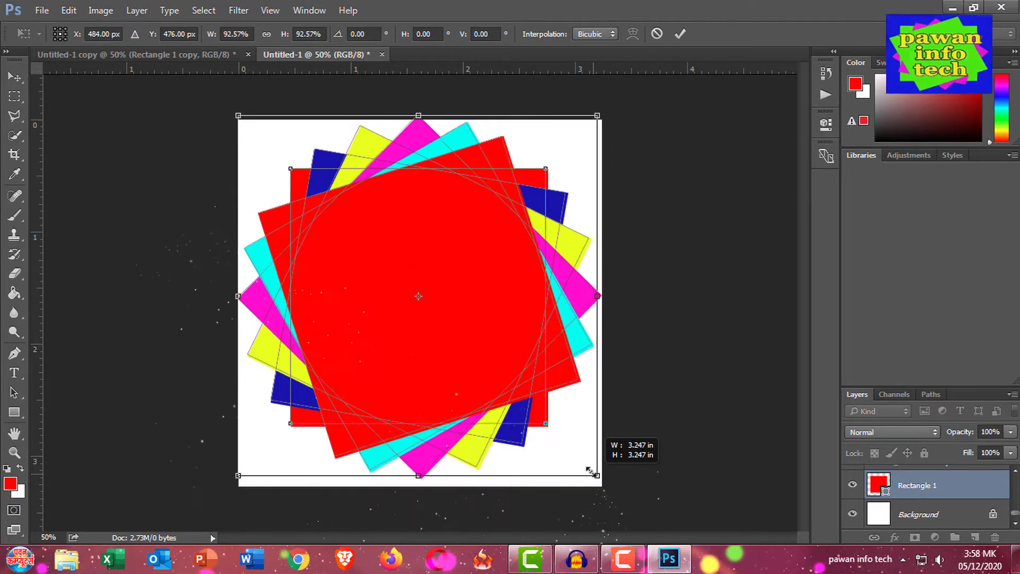
left_click_drag(448, 249, 450, 259)
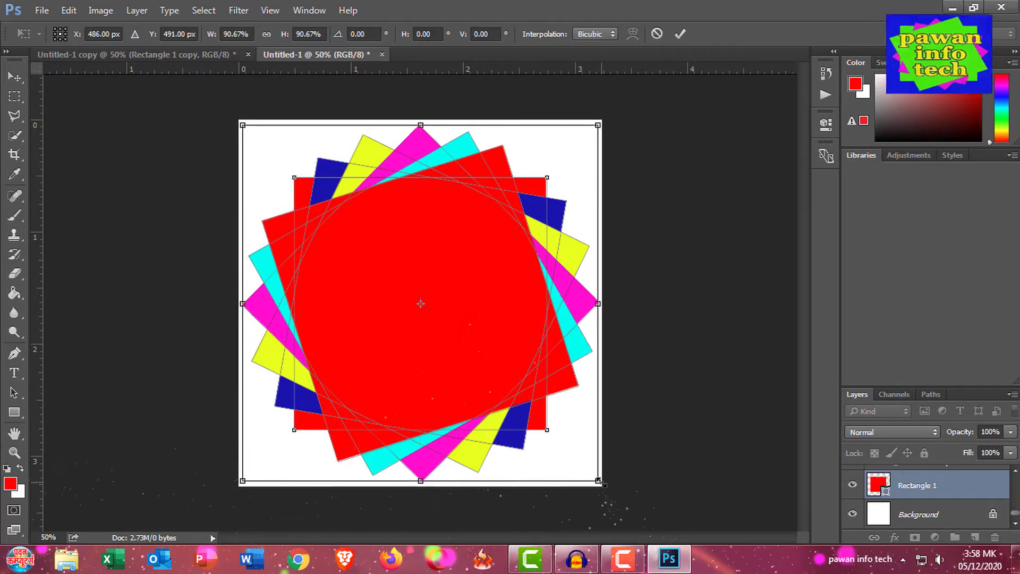
left_click_drag(600, 482, 589, 470)
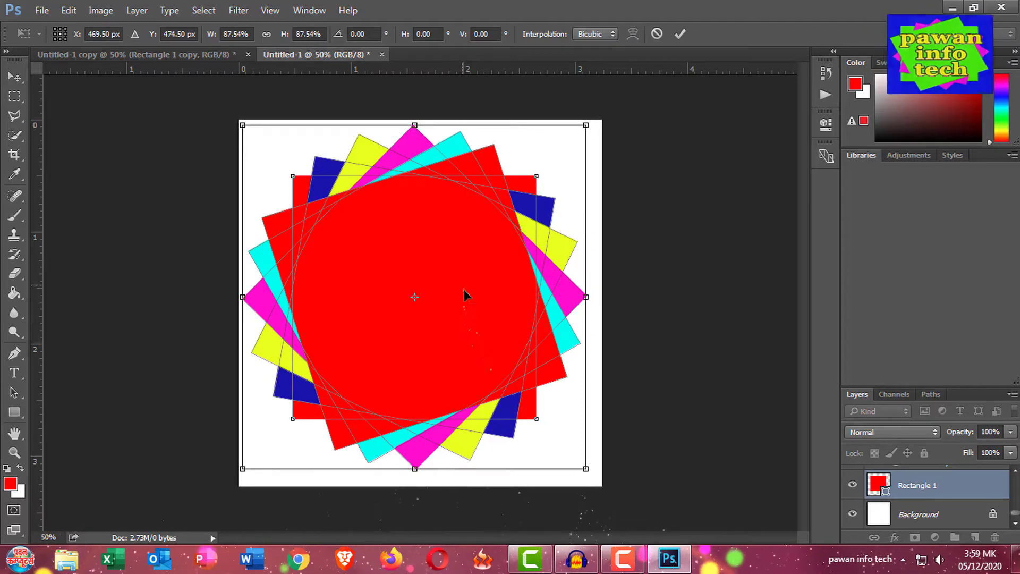
left_click_drag(464, 290, 462, 287)
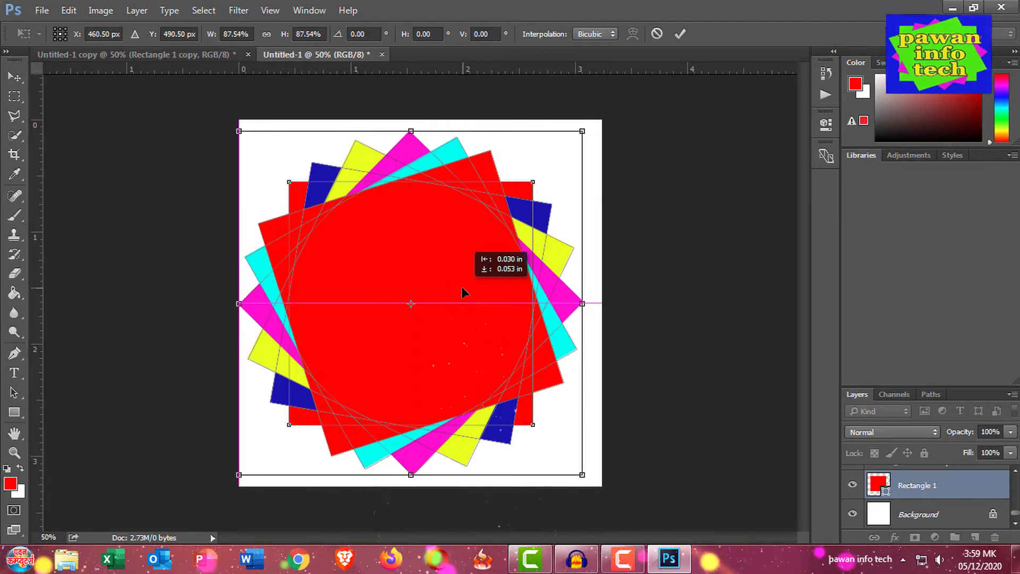
key("Right")
key("Right")
key("Right")
key("Right")
key("Right")
key("Right")
key("Right")
key("Right")
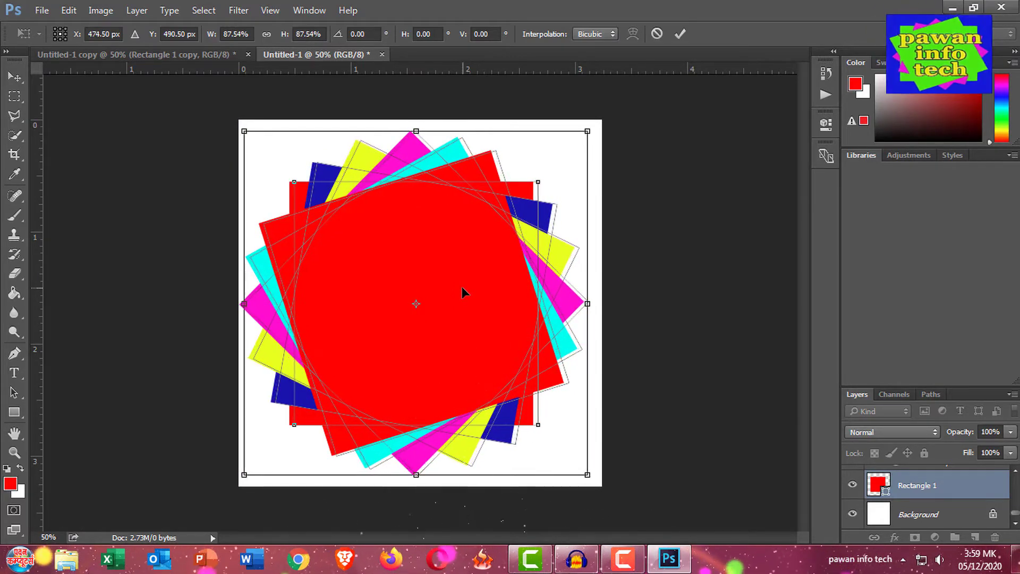
key("Return")
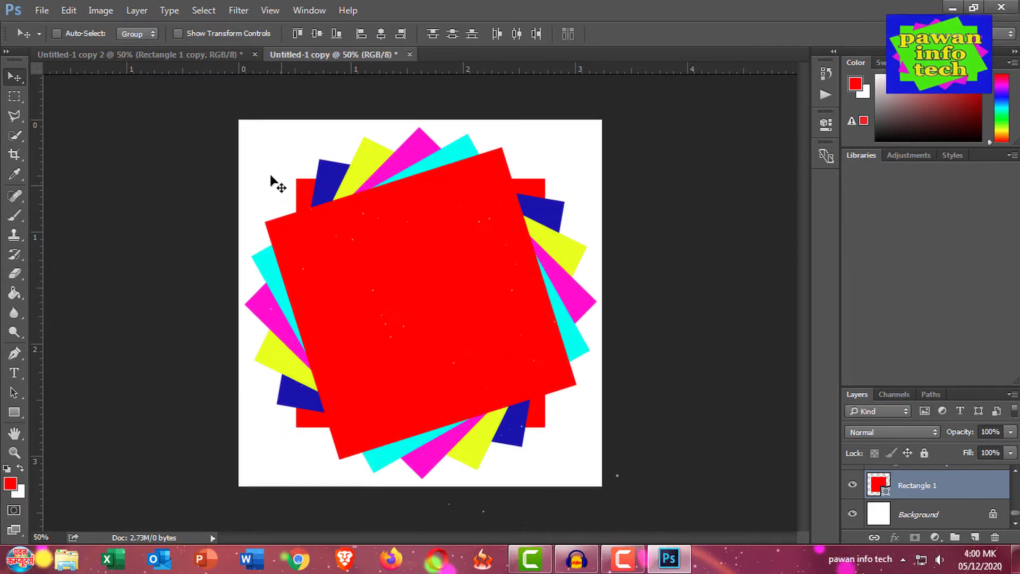
Delete the white Background layer and select the Rectangle 1 copy layer
right_click(256, 142)
left_click(266, 142)
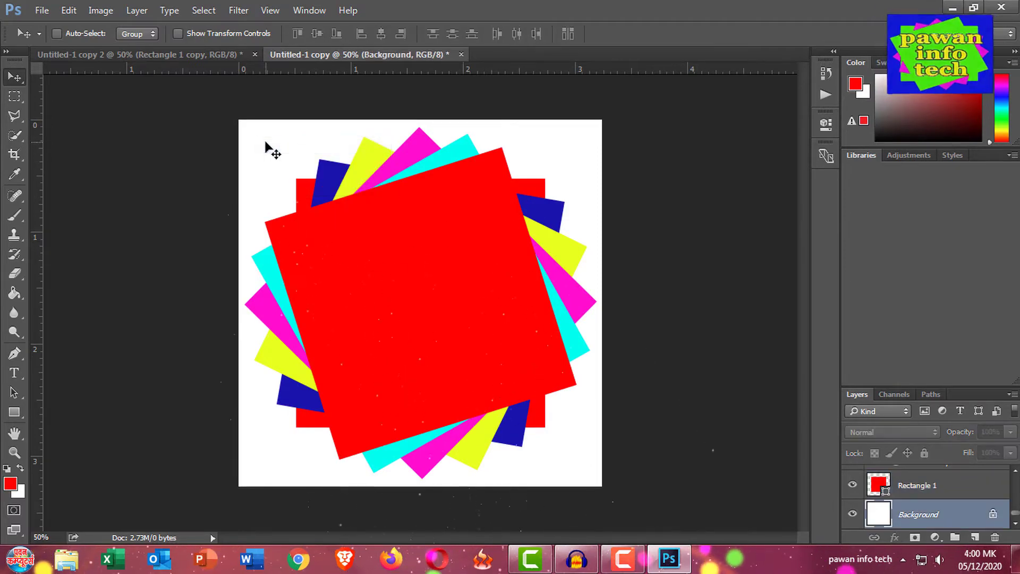
key("Delete")
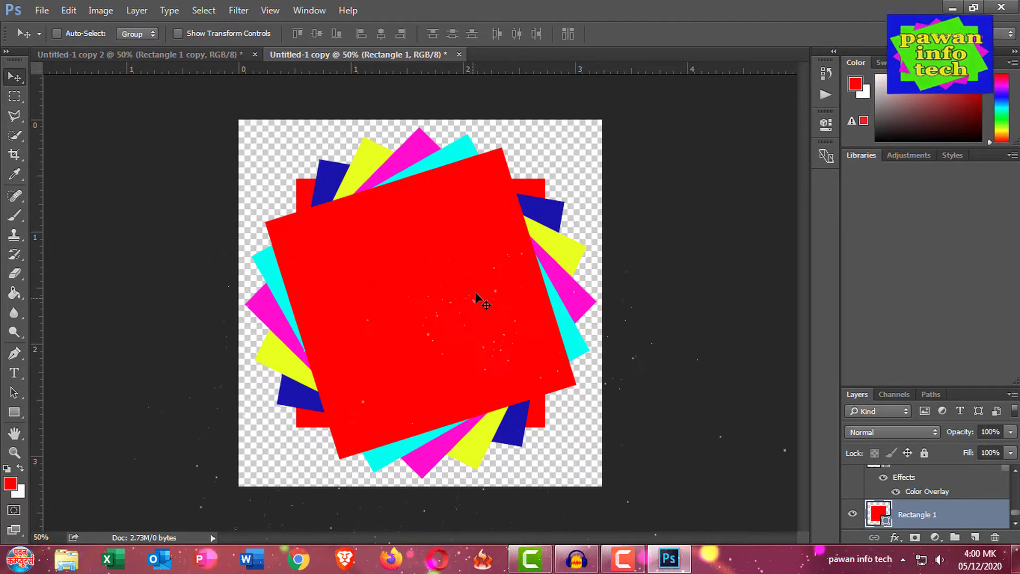
left_click_drag(475, 291, 404, 114)
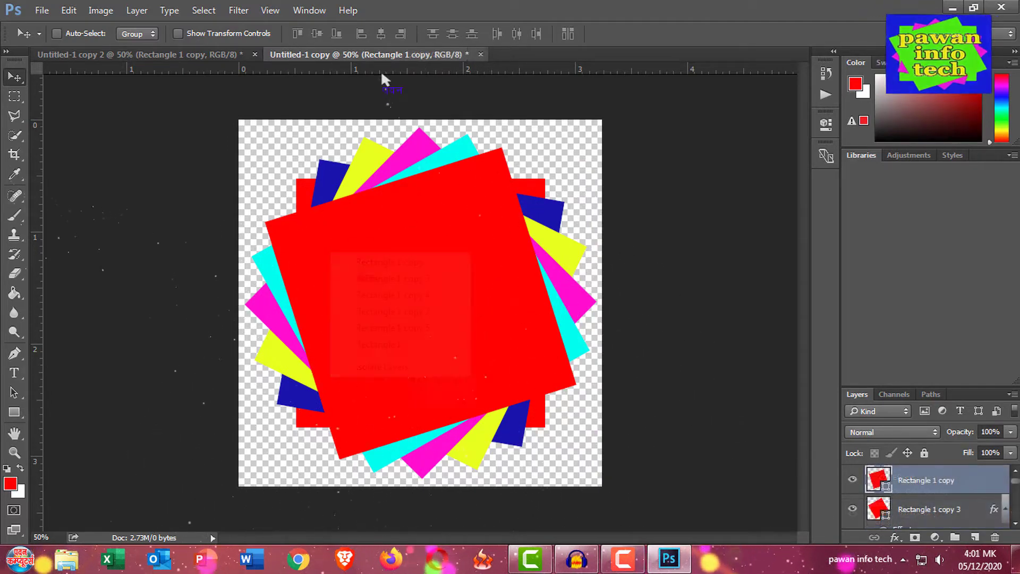
Create a new A4 document and draw a paragraph text box in its upper half
key("ctrl+n")
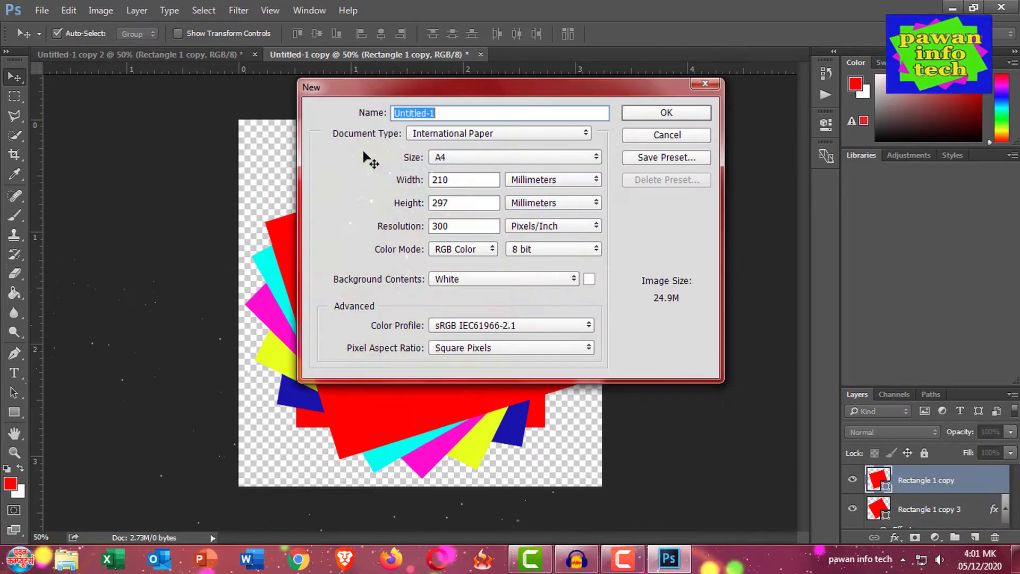
left_click(651, 113)
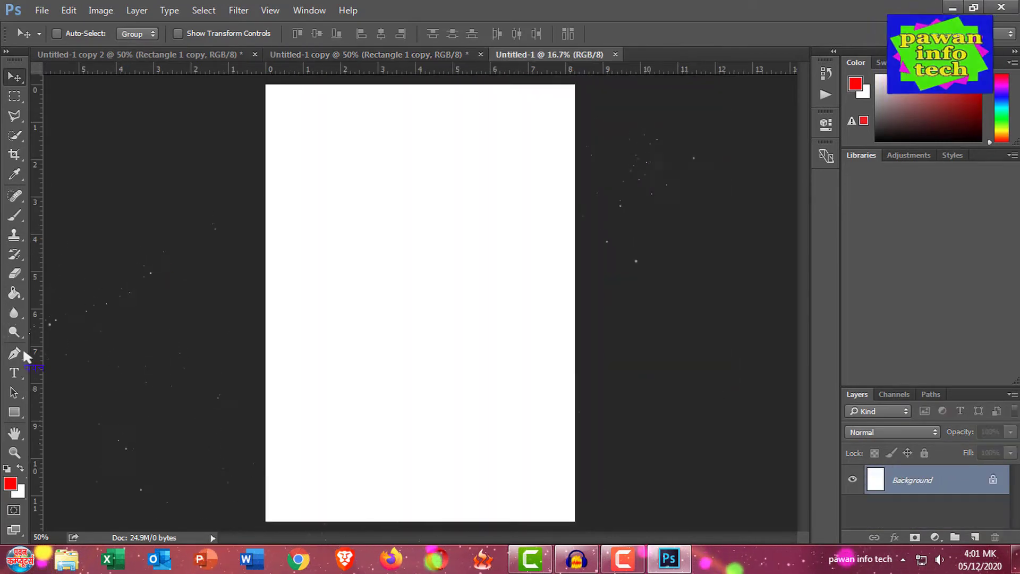
left_click(15, 374)
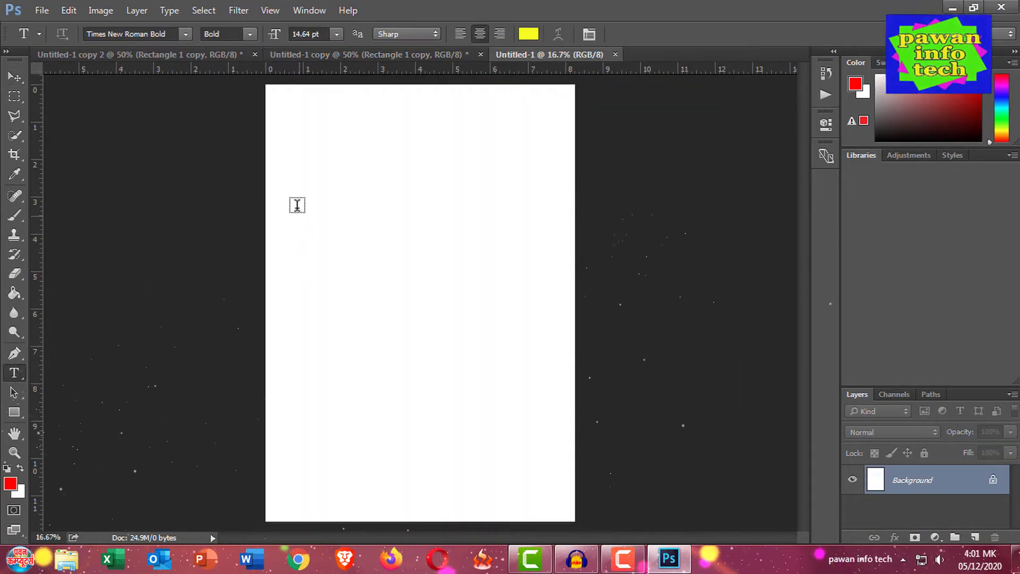
left_click_drag(296, 203, 515, 368)
type("pawan info tech")
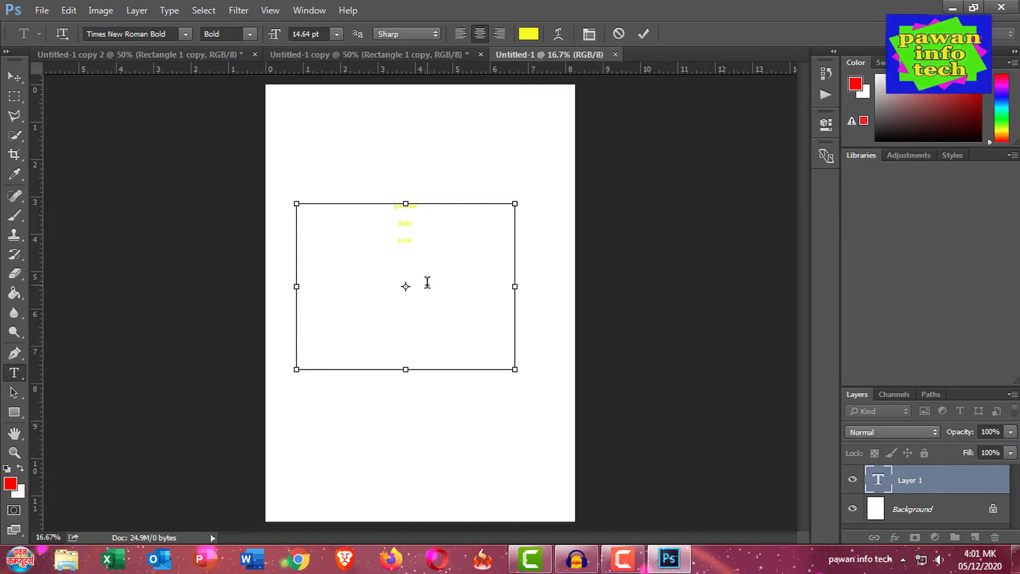
Enlarge the yellow 'pawan info tech' text to about 46 pt
key("ctrl+a")
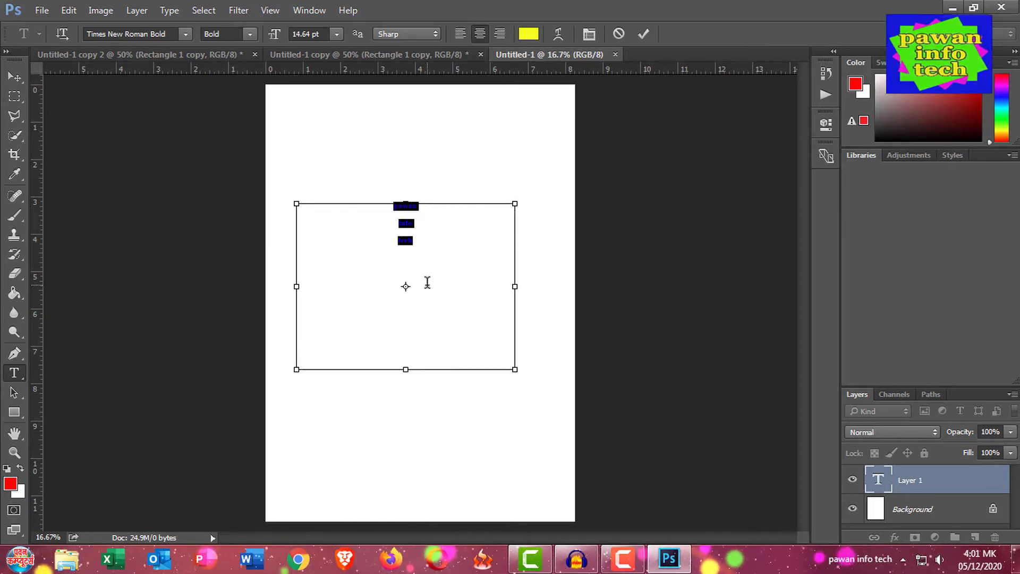
key("ctrl+shift+period")
key("ctrl+shift+period")
key("ctrl+shift+period")
key("ctrl+shift+period")
key("ctrl+shift+period")
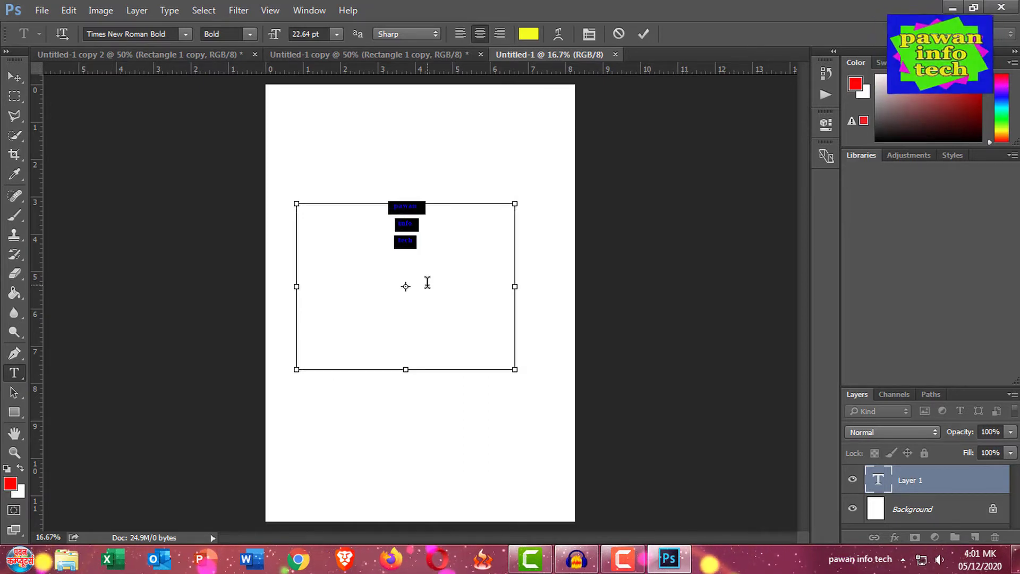
key("ctrl+shift+period")
key("ctrl+shift+period")
key("ctrl+shift+period")
key("ctrl+shift+period")
key("ctrl+shift+period")
key("ctrl+shift+period")
key("ctrl+shift+period")
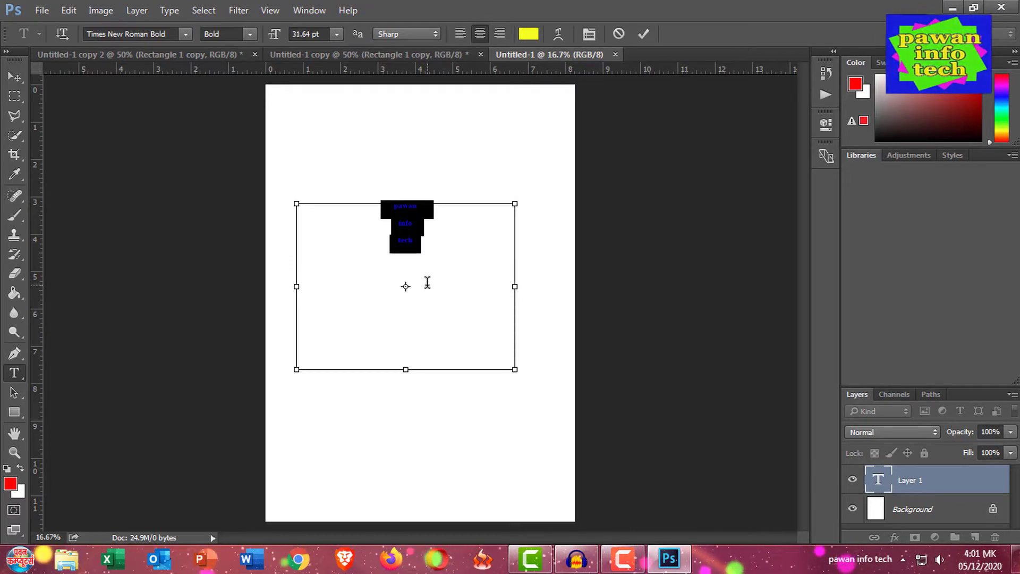
key("ctrl+shift+period")
key("ctrl+shift+period")
key("ctrl+shift+period")
key("ctrl+shift+period")
key("ctrl+shift+period")
key("ctrl+shift+period")
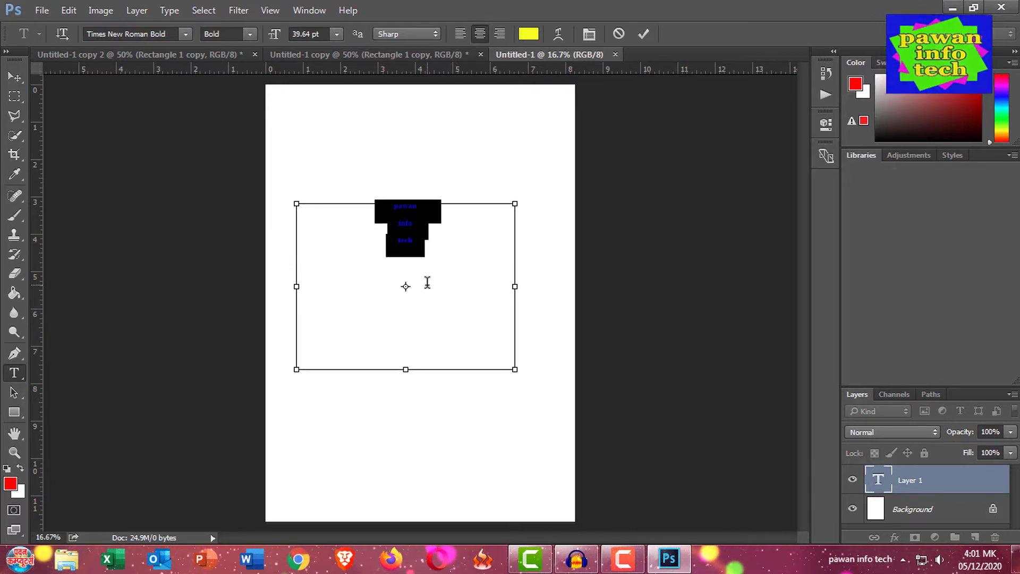
key("ctrl+shift+period")
key("ctrl+shift+period")
key("ctrl+shift+period")
key("ctrl+shift+period")
key("ctrl+shift+period")
key("ctrl+shift+period")
key("ctrl+shift+period")
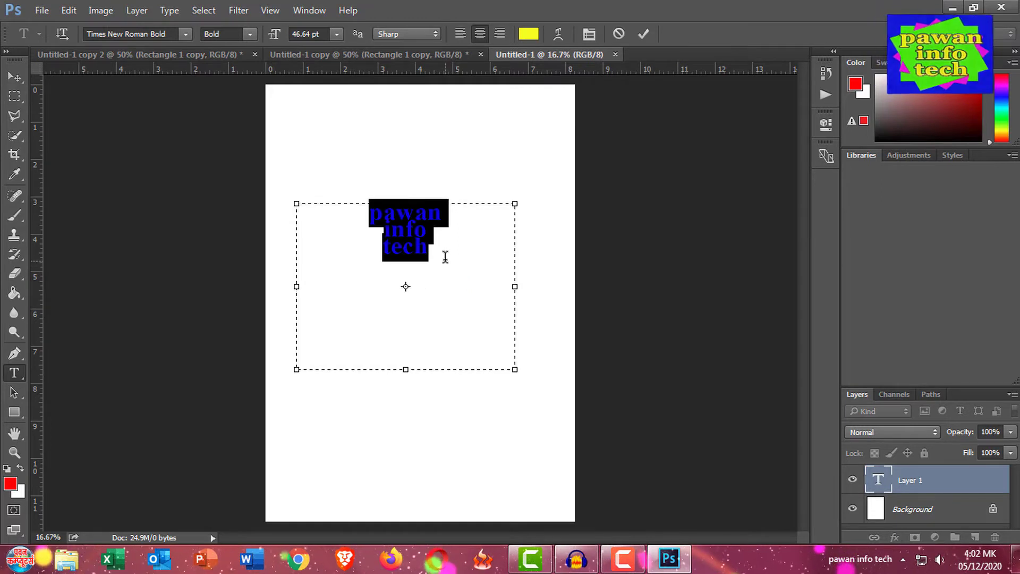
left_click(446, 249)
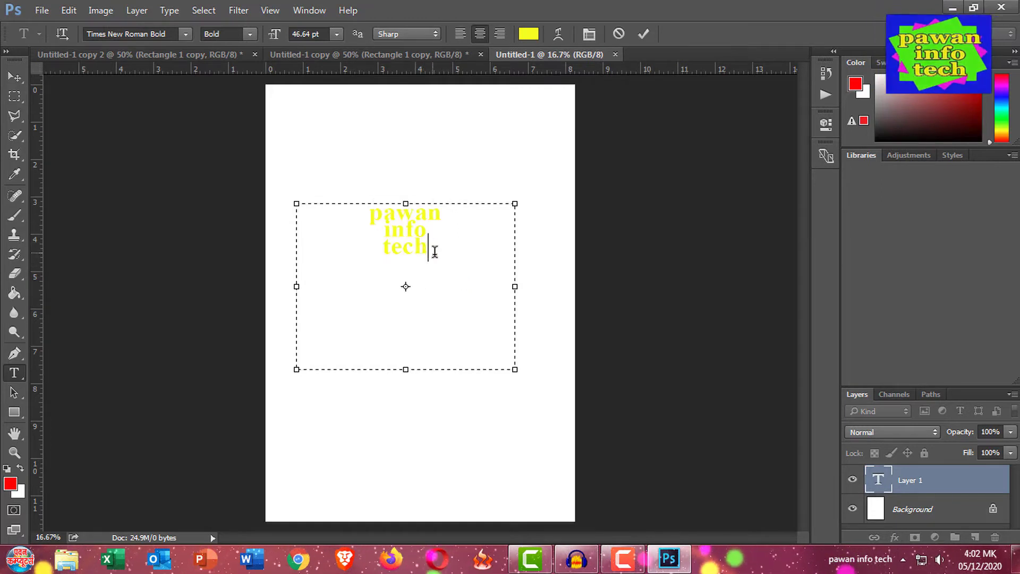
left_click_drag(428, 249, 358, 205)
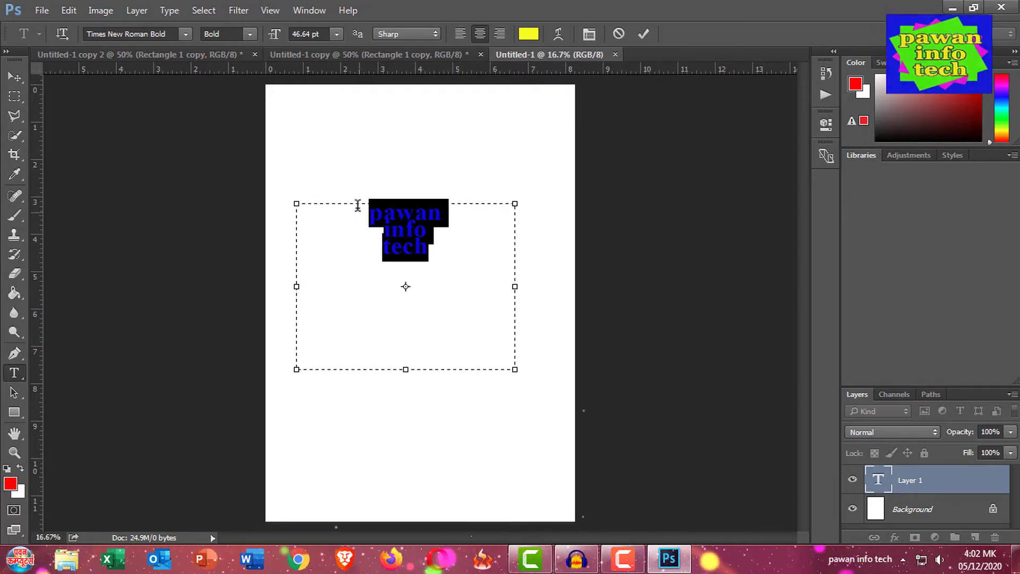
Set the text's line spacing (leading) to 60 pt in the Character panel
key("ctrl+t")
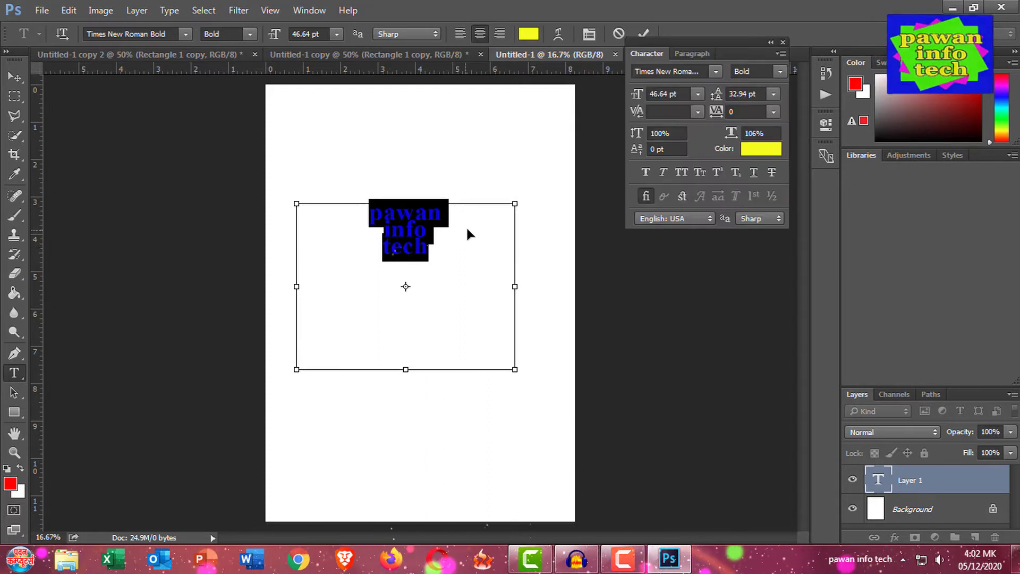
double_click(729, 94)
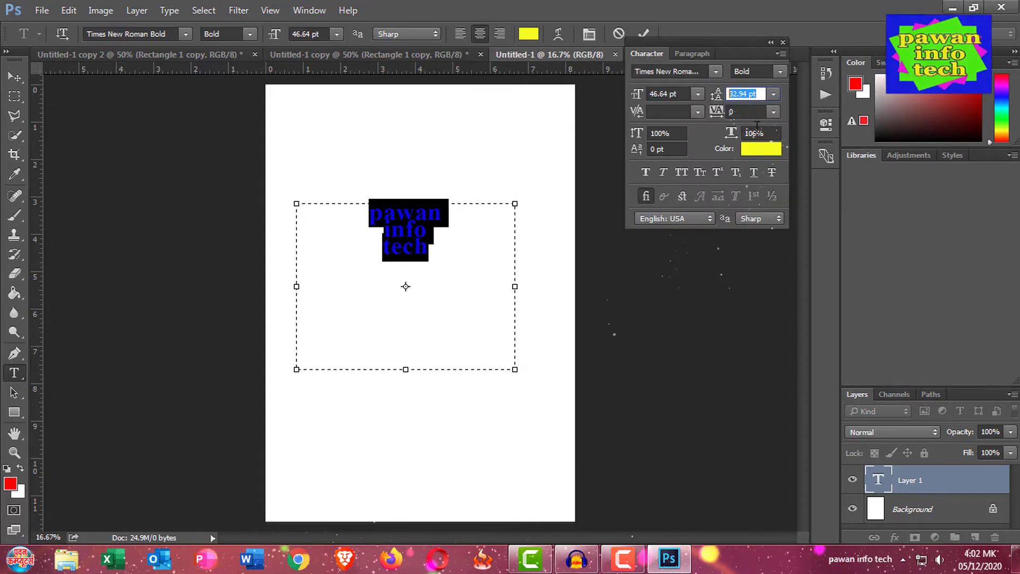
key("Down")
key("Down")
key("Down")
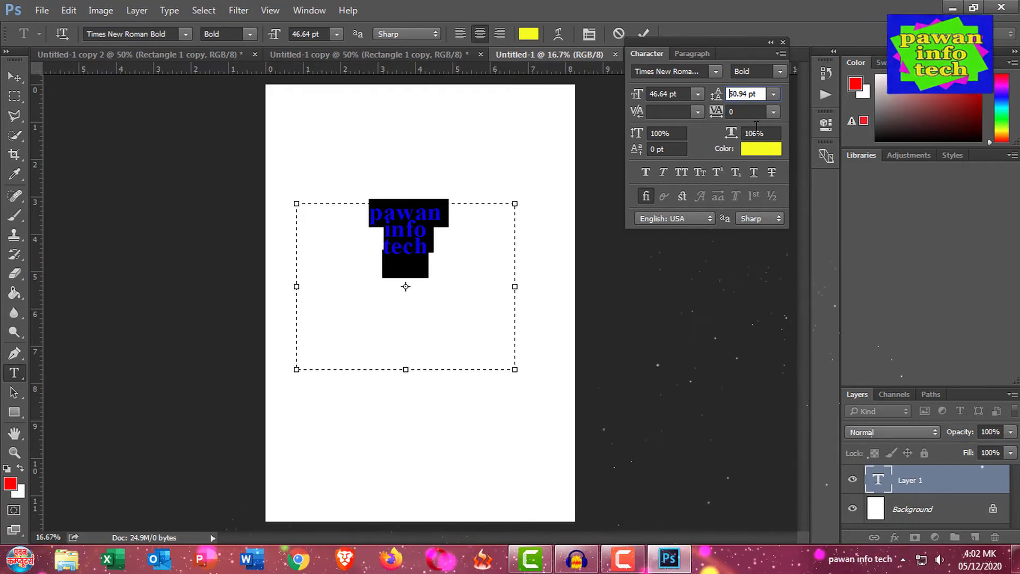
key("Up")
key("Up")
key("Up")
key("Up")
key("Up")
key("Up")
key("Up")
key("Up")
key("Up")
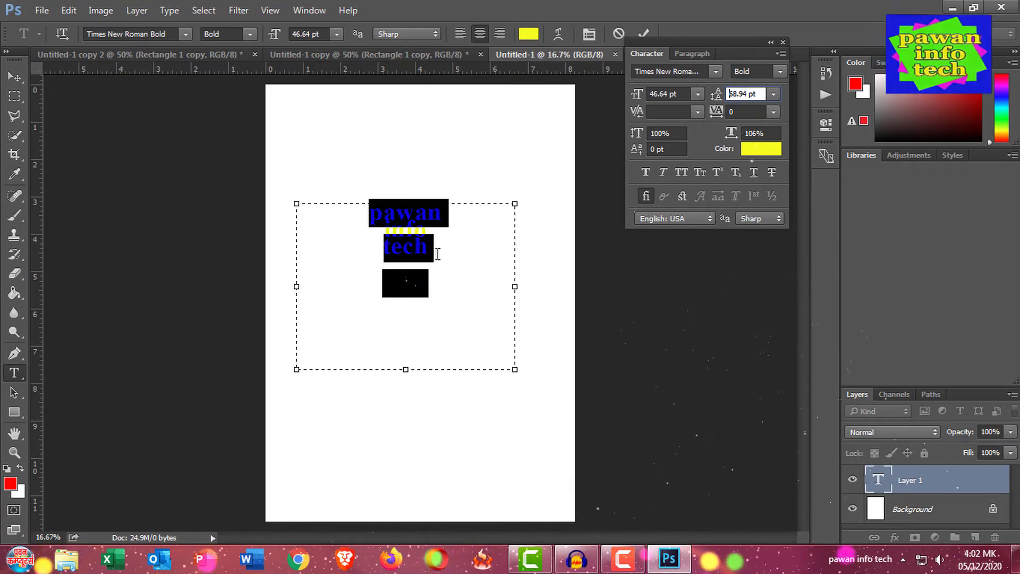
key("Up")
key("Up")
key("Up")
key("shift+Up")
key("shift+Up")
key("shift+Up")
key("Up")
key("Up")
key("Up")
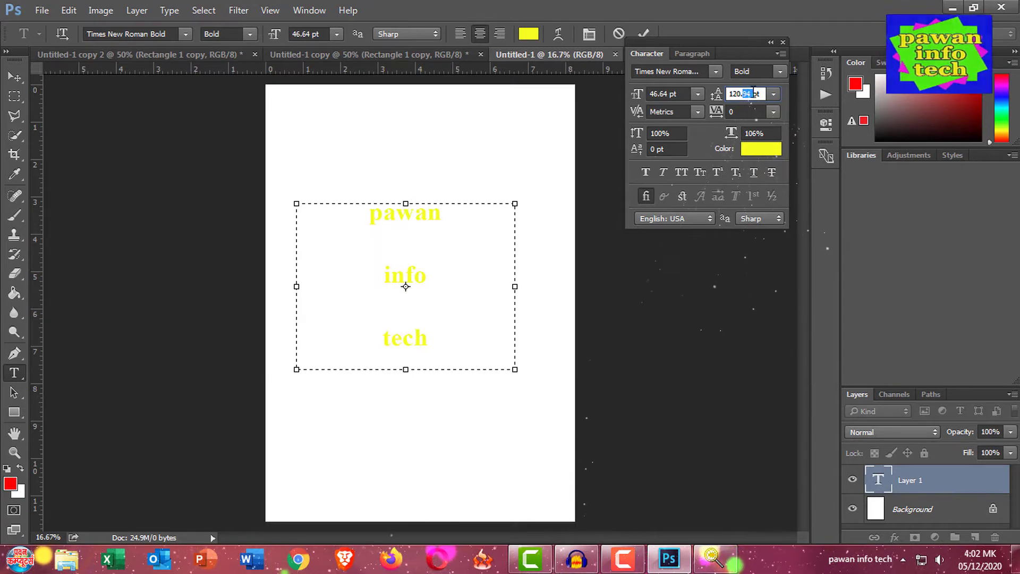
left_click(721, 96)
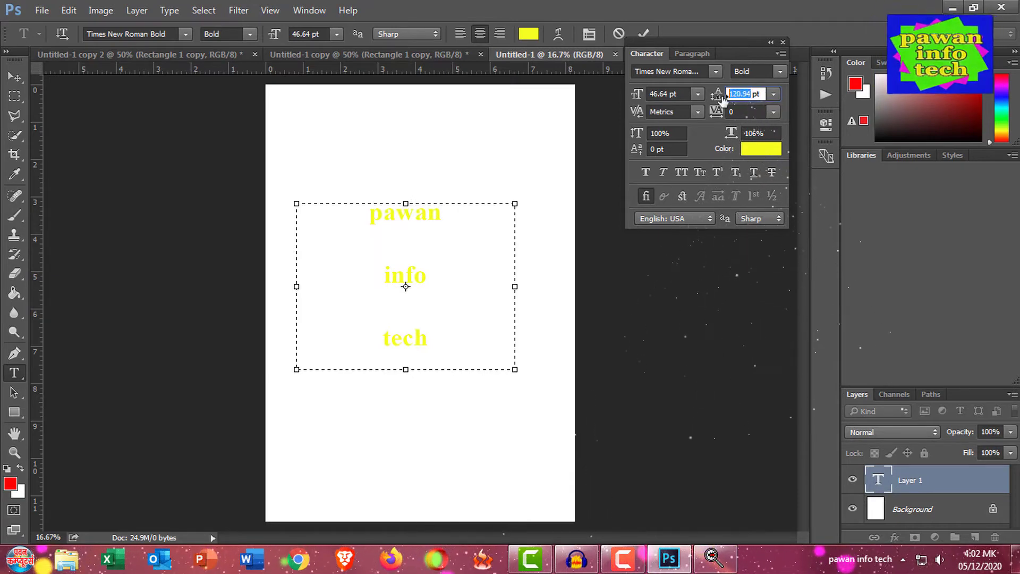
type("60")
key("Return")
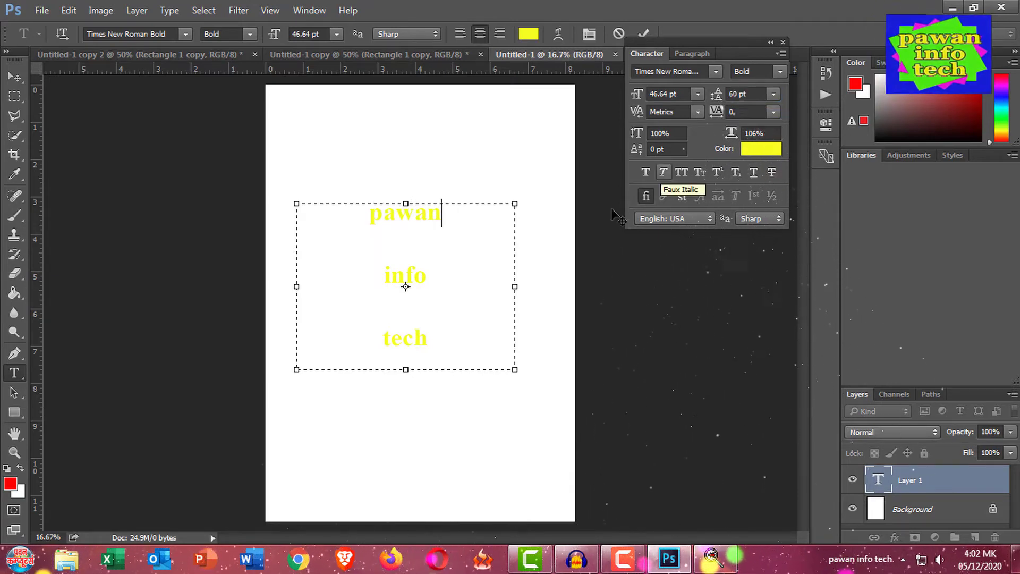
key("ctrl+a")
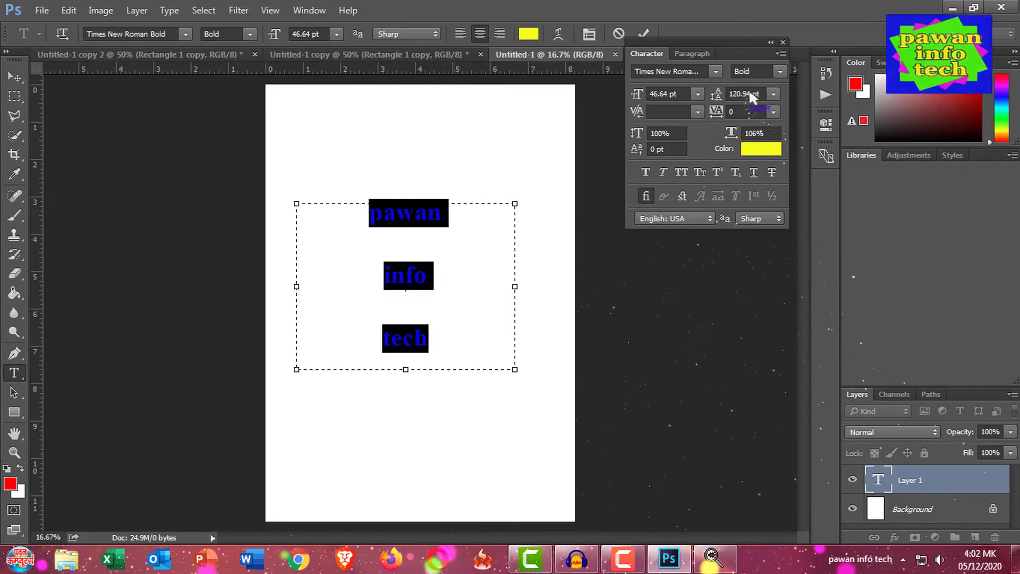
left_click(727, 97)
type("604")
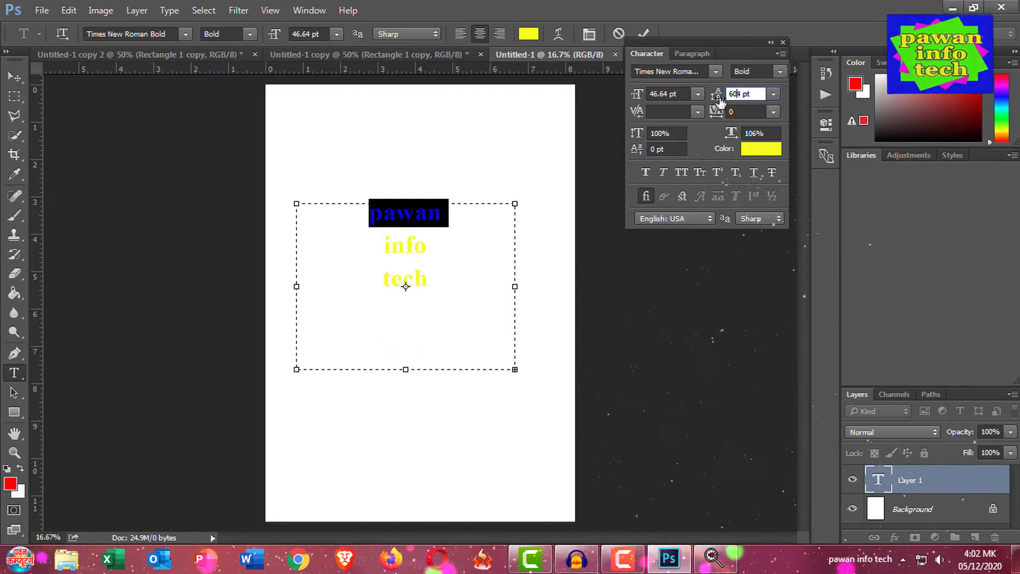
key("Return")
key("BackSpace")
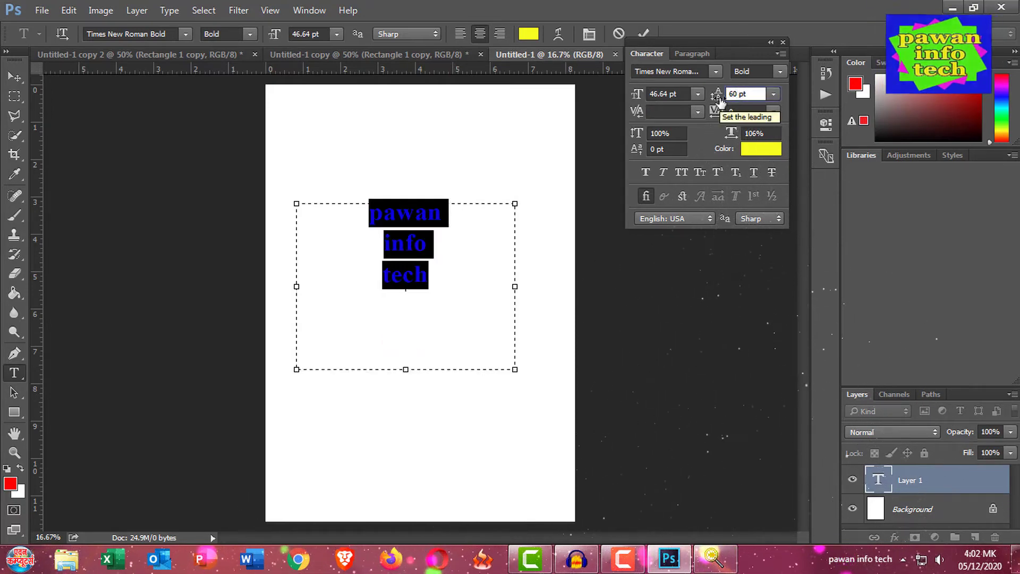
key("Return")
Narrow the text box around the words and change the font to Almonte Regular
left_click(392, 281)
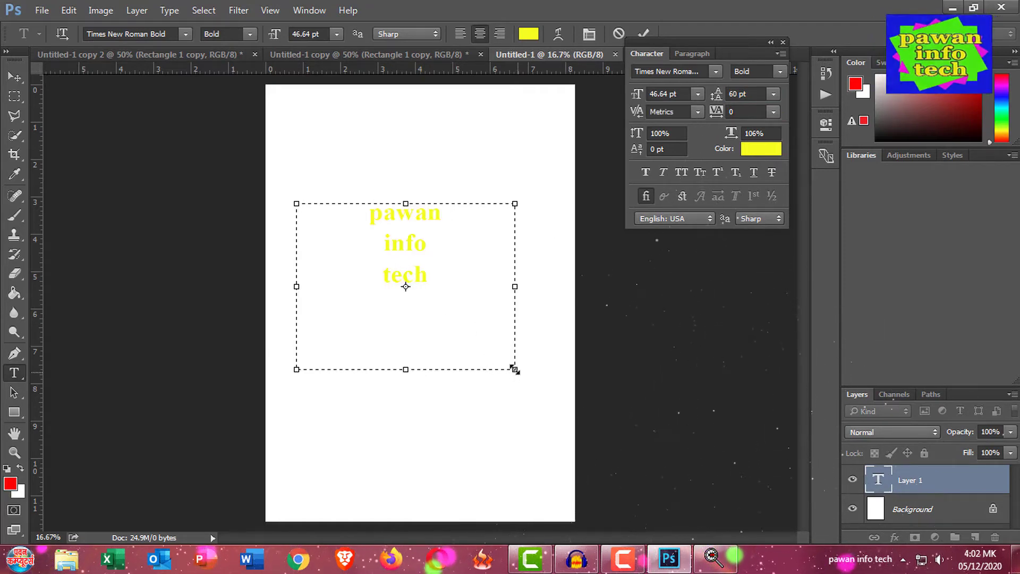
left_click_drag(514, 368, 413, 293)
left_click(378, 273)
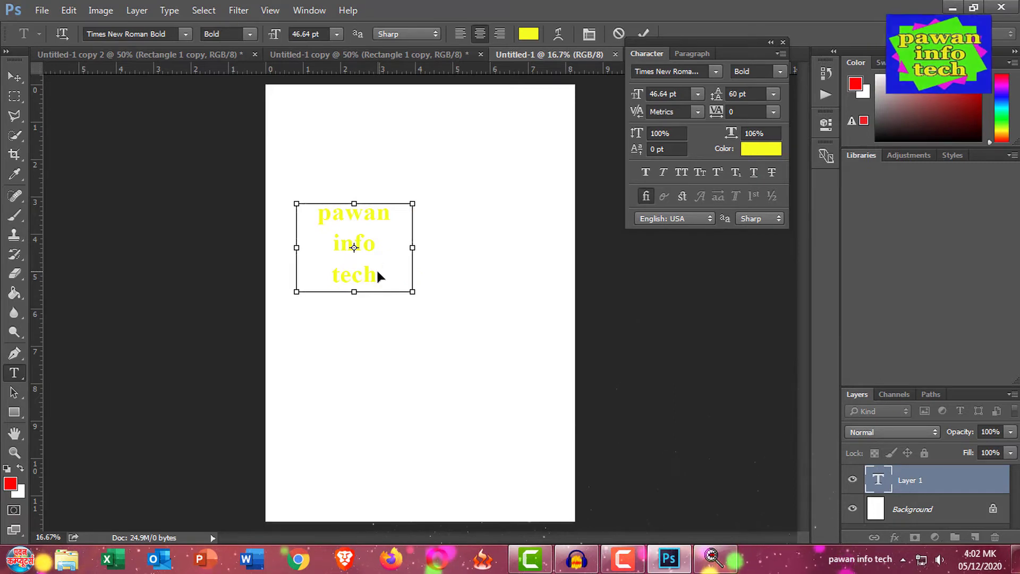
key("ctrl+a")
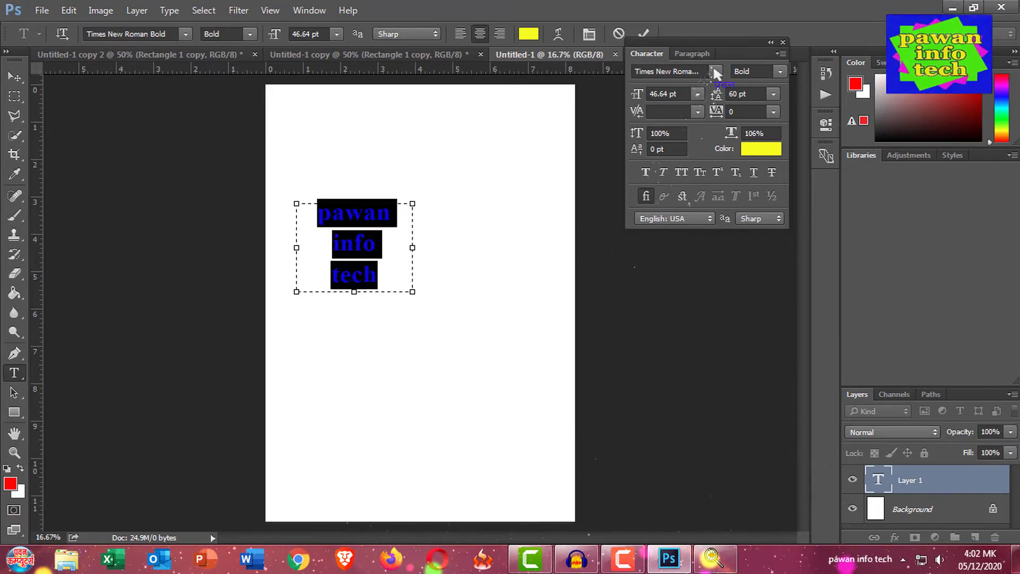
left_click(714, 69)
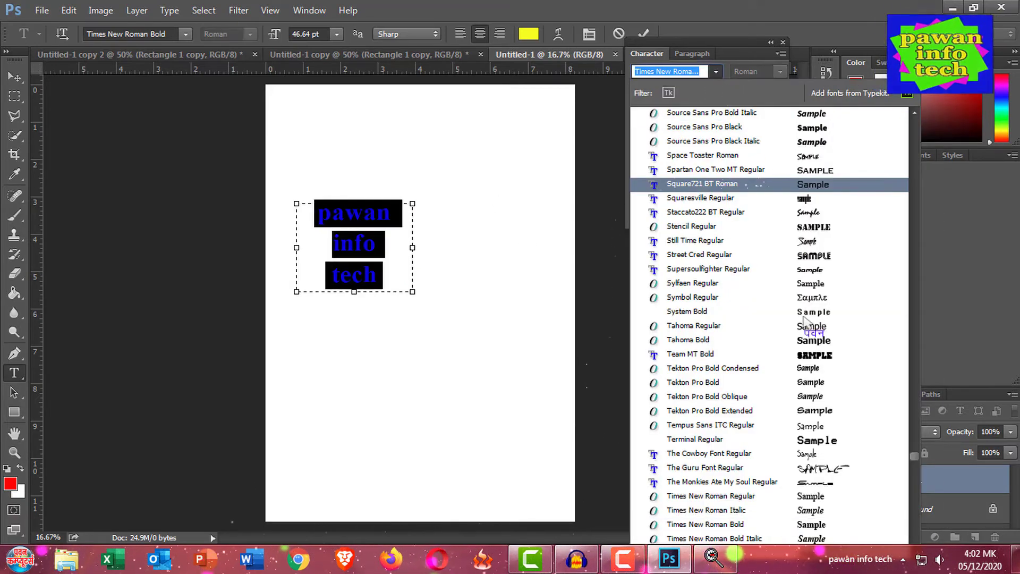
scroll(807, 325, "down", 1)
scroll(810, 334, "down", 1)
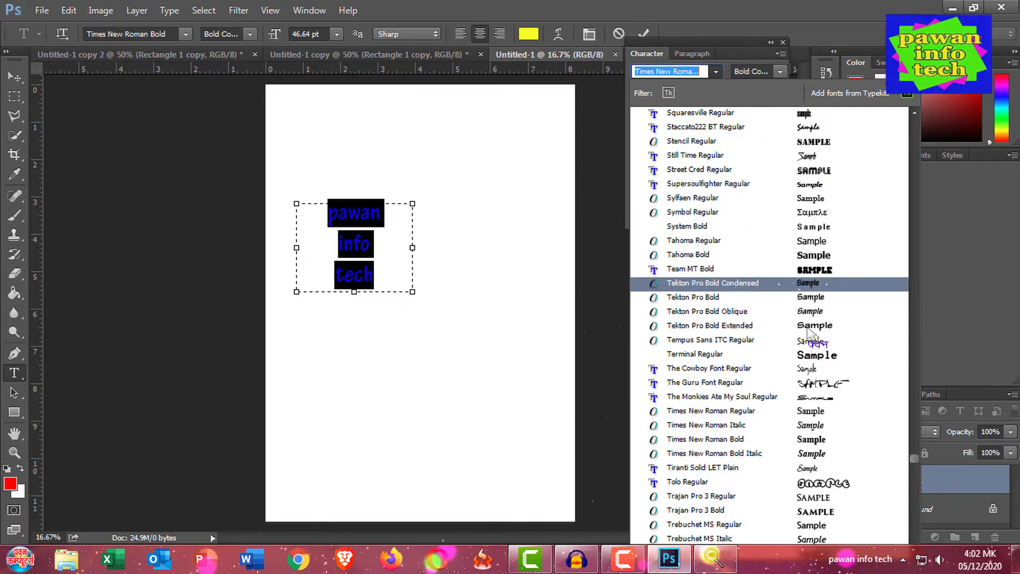
scroll(807, 332, "down", 1)
scroll(807, 331, "down", 1)
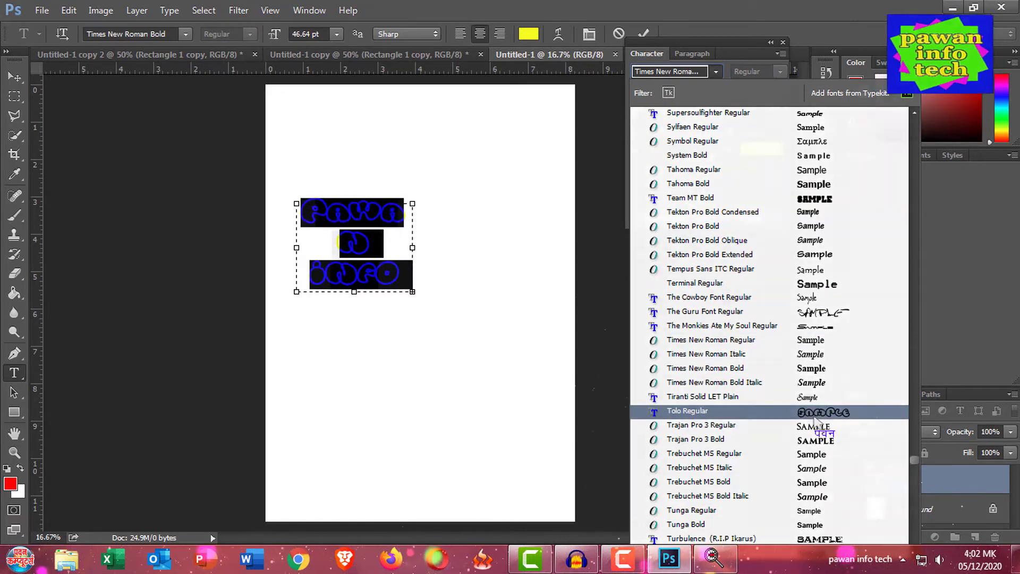
scroll(804, 361, "down", 10)
scroll(803, 362, "down", 3)
left_click(374, 246)
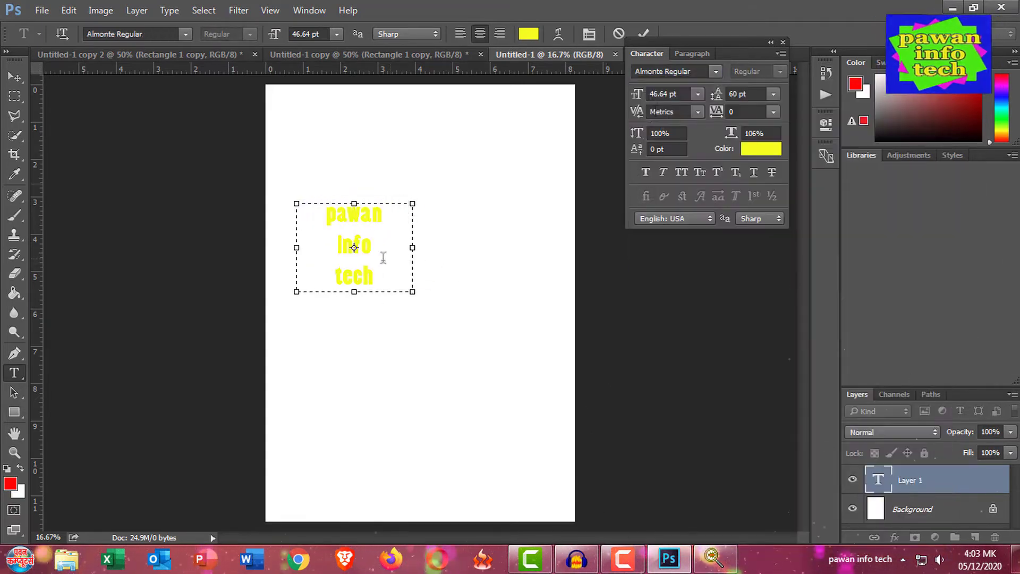
Commit the Almonte Regular text edits
key("ctrl+a")
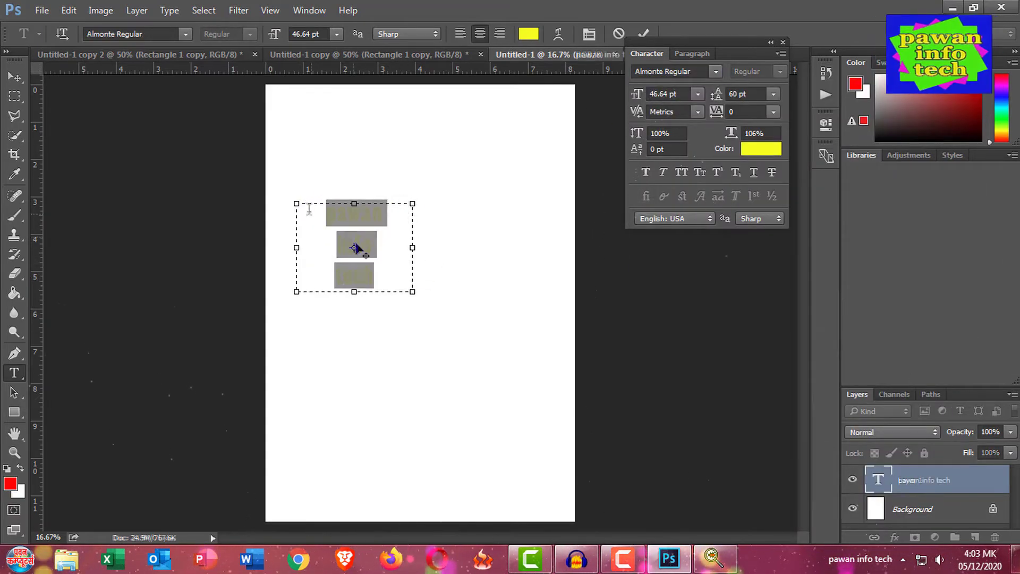
left_click(361, 215)
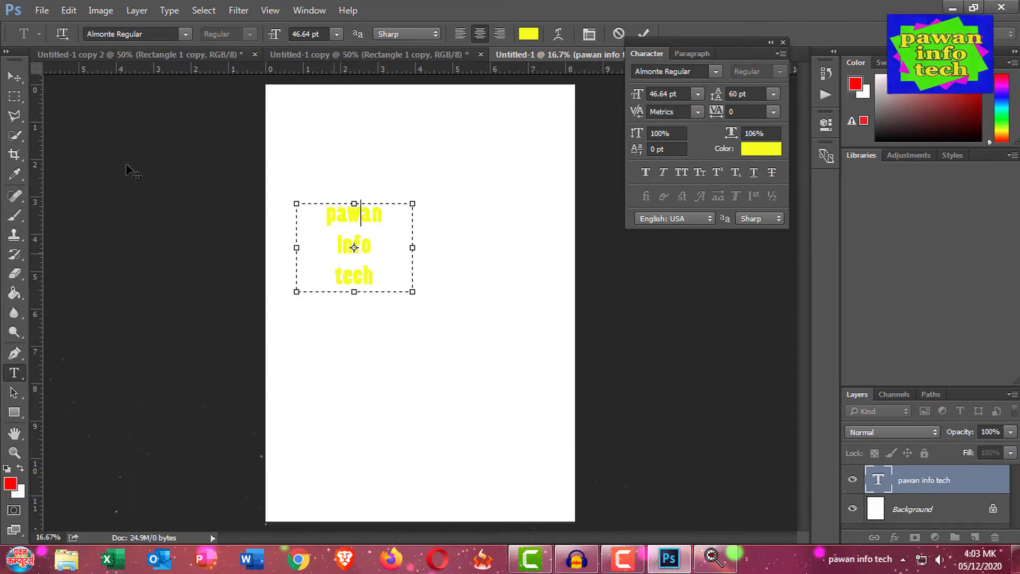
left_click(14, 76)
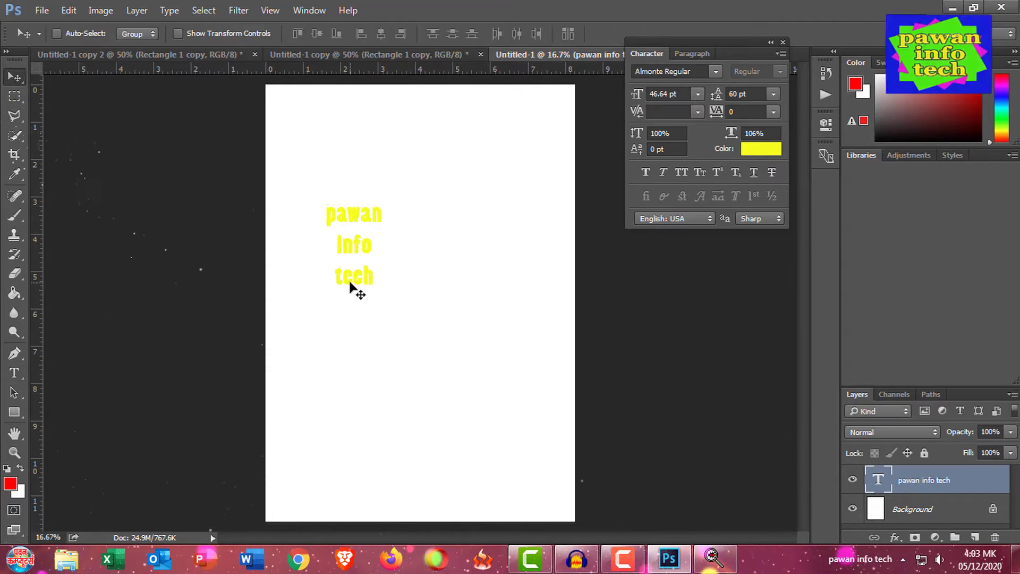
key("m")
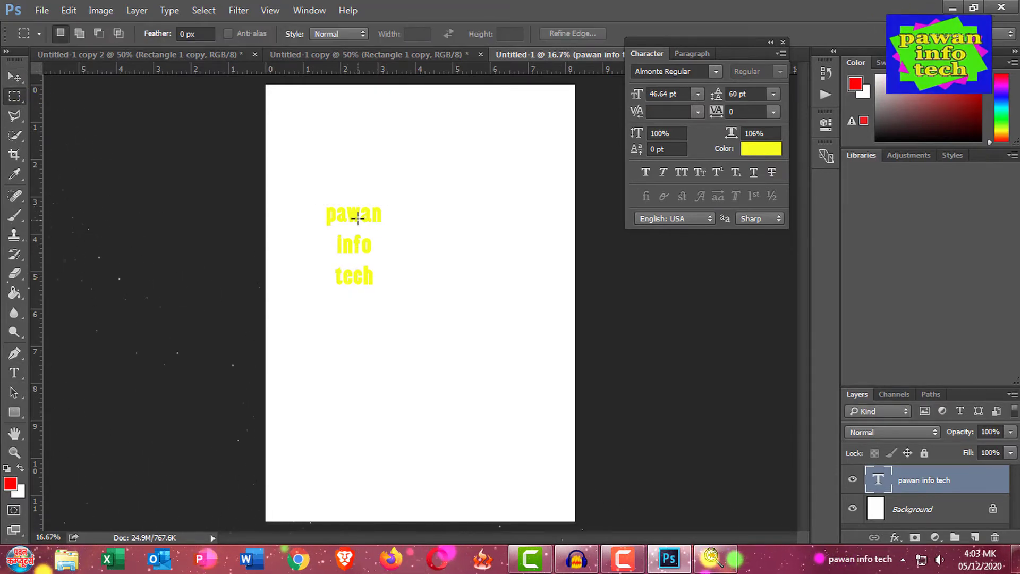
right_click(357, 217)
Enable a Stroke layer style on the text with black colour and 6 px size
left_click(396, 221)
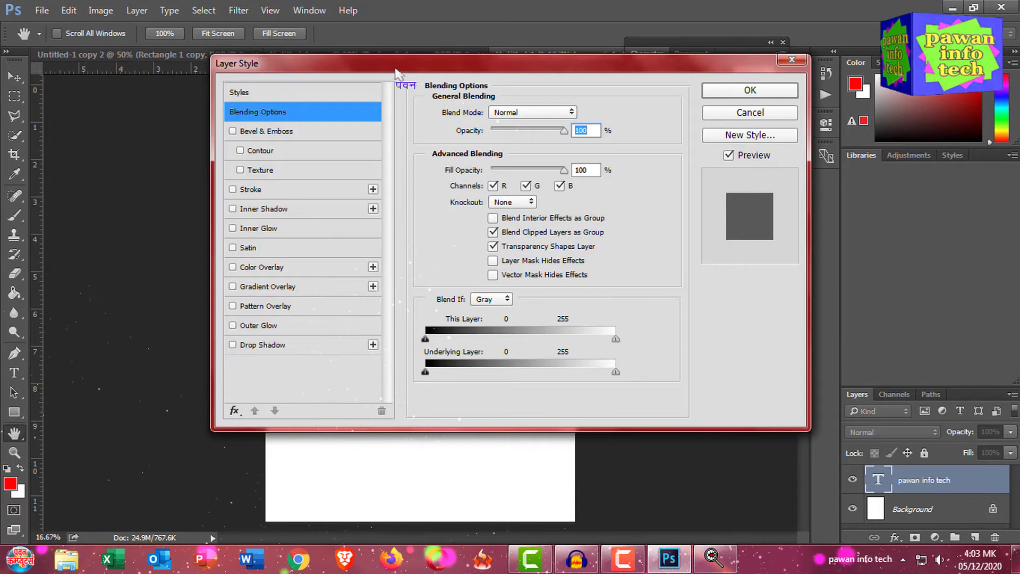
left_click_drag(398, 68, 616, 50)
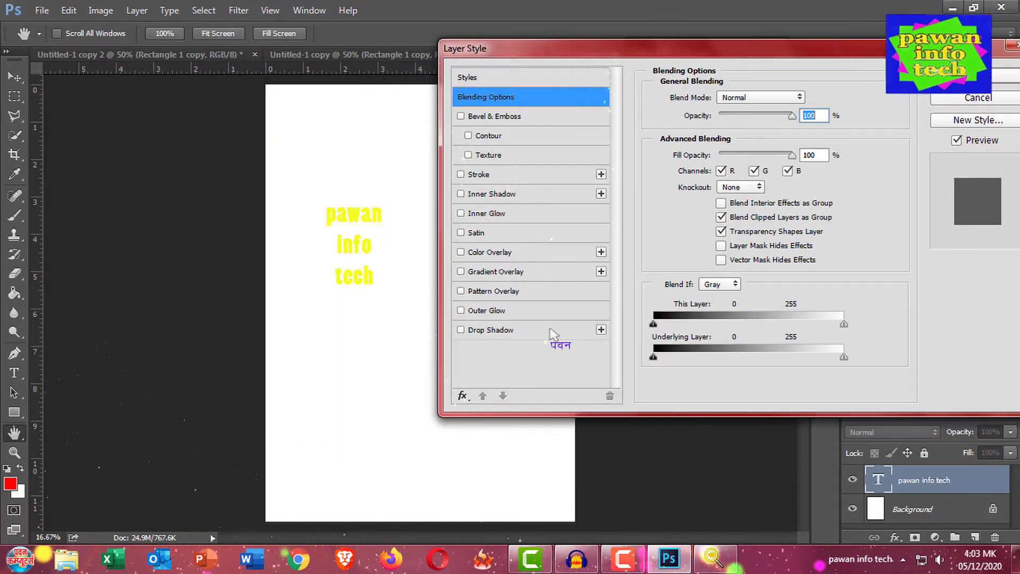
left_click(460, 174)
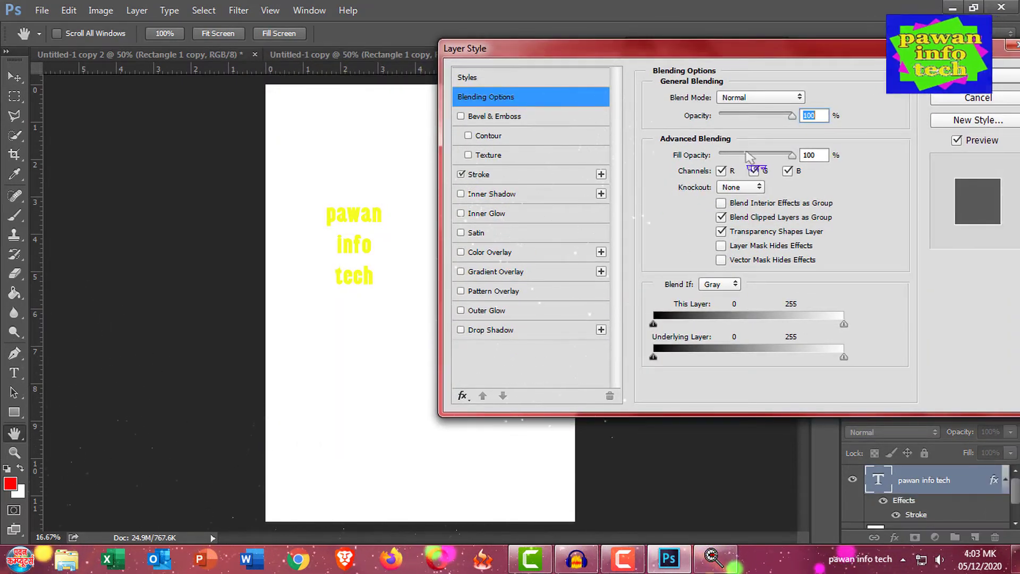
left_click(510, 174)
left_click(680, 215)
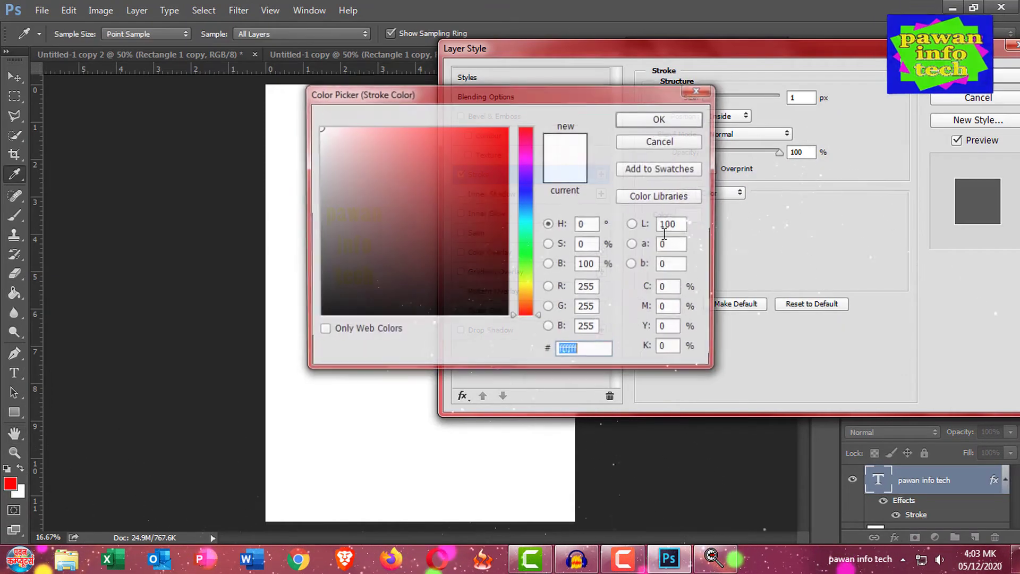
left_click_drag(478, 296, 509, 314)
left_click(659, 120)
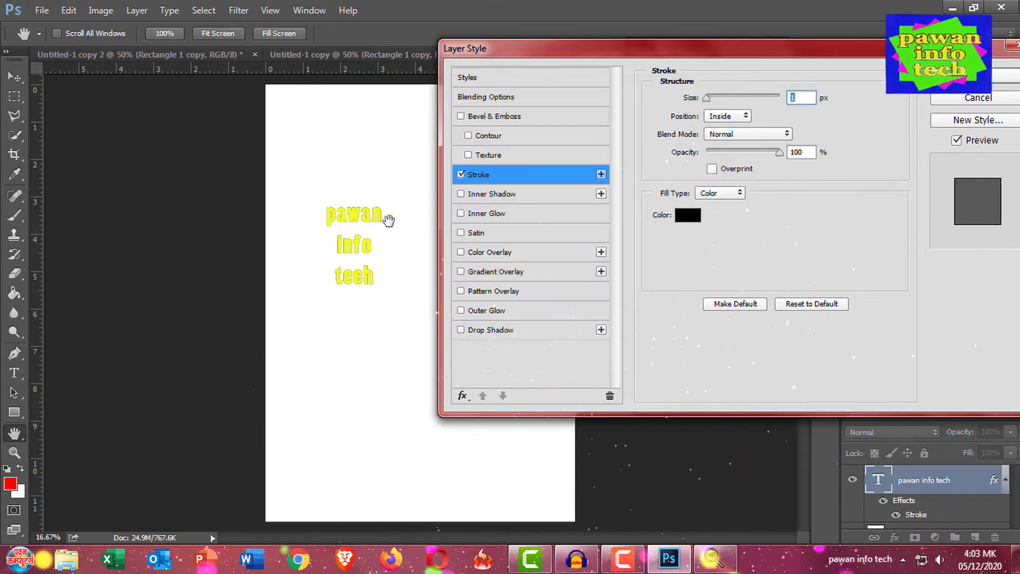
key("Up")
key("Up")
key("Up")
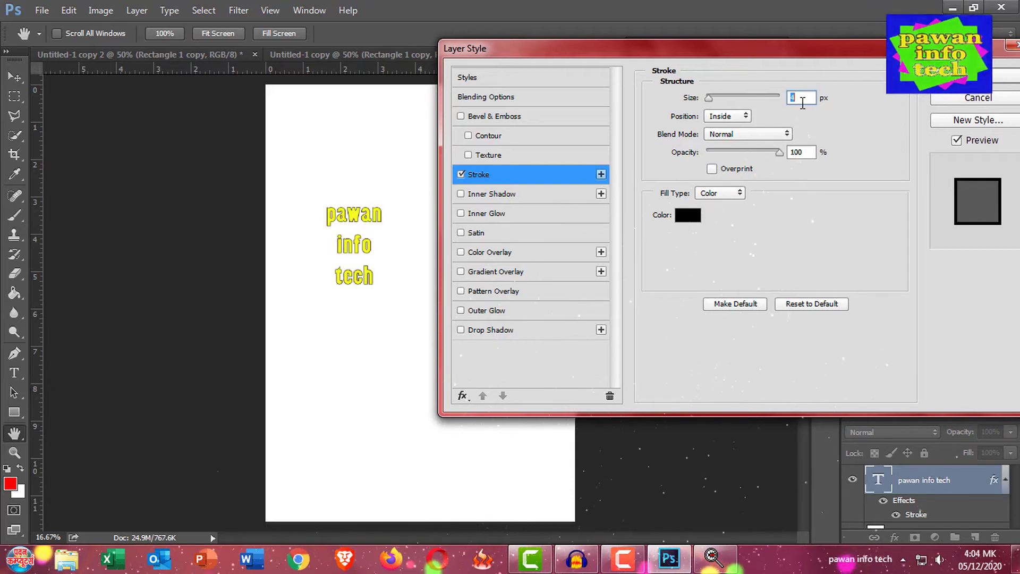
key("Up")
key("Up")
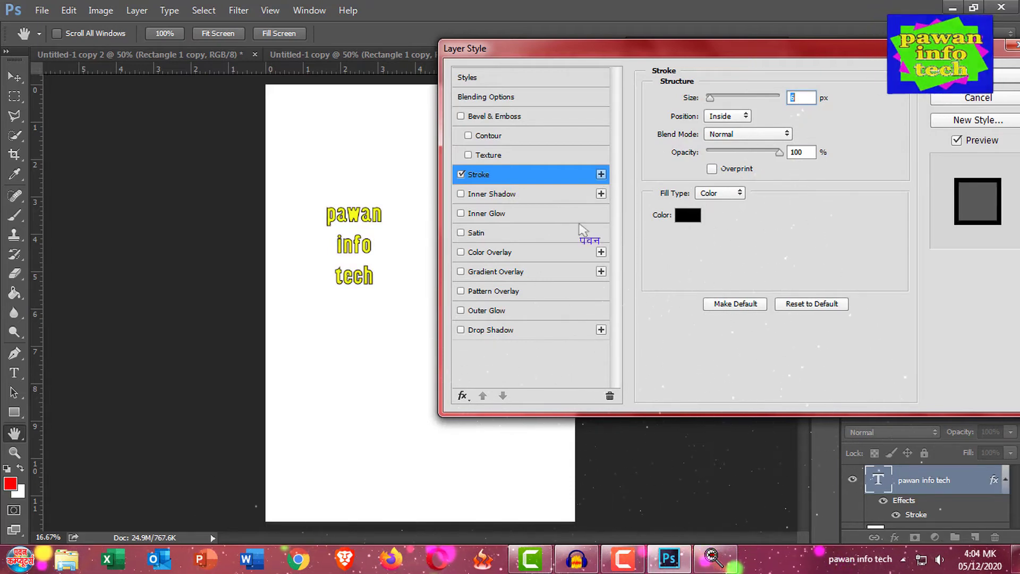
left_click(976, 78)
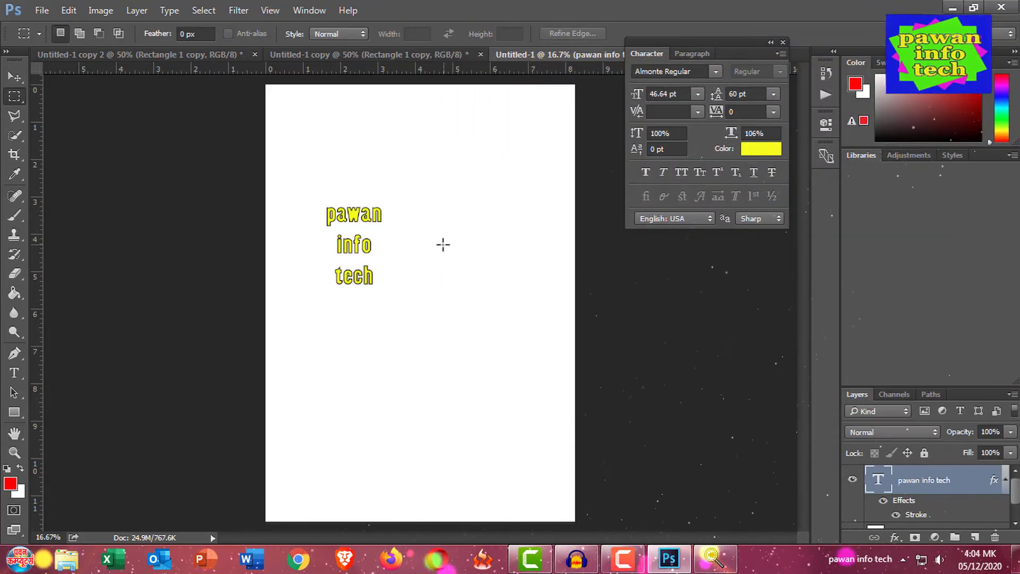
Apply Eye Candy 7 Extrude to the text as a smart object, adjusting direction, depth and light angle
key("ctrl+plus")
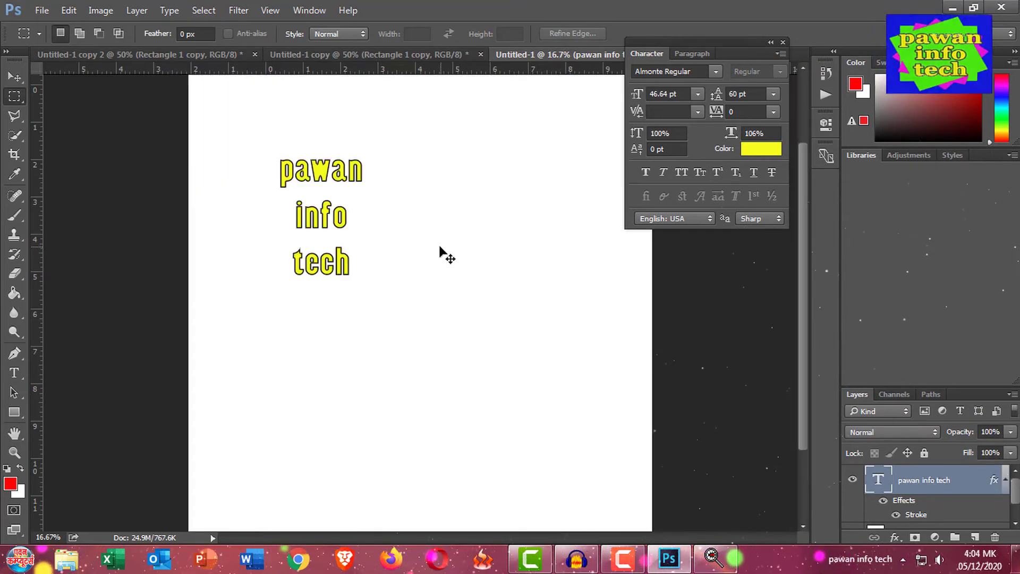
left_click(245, 15)
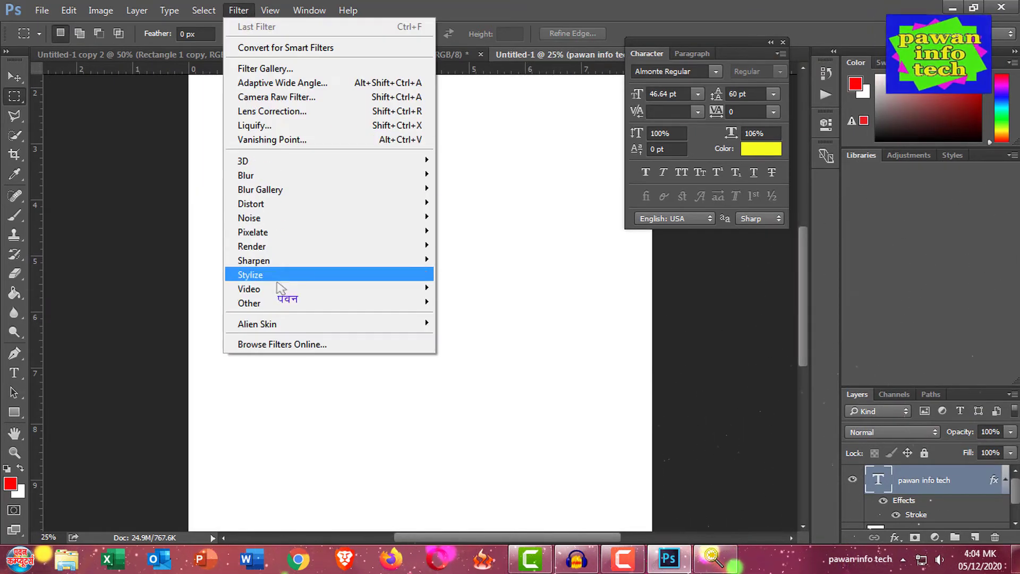
mouse_move(256, 324)
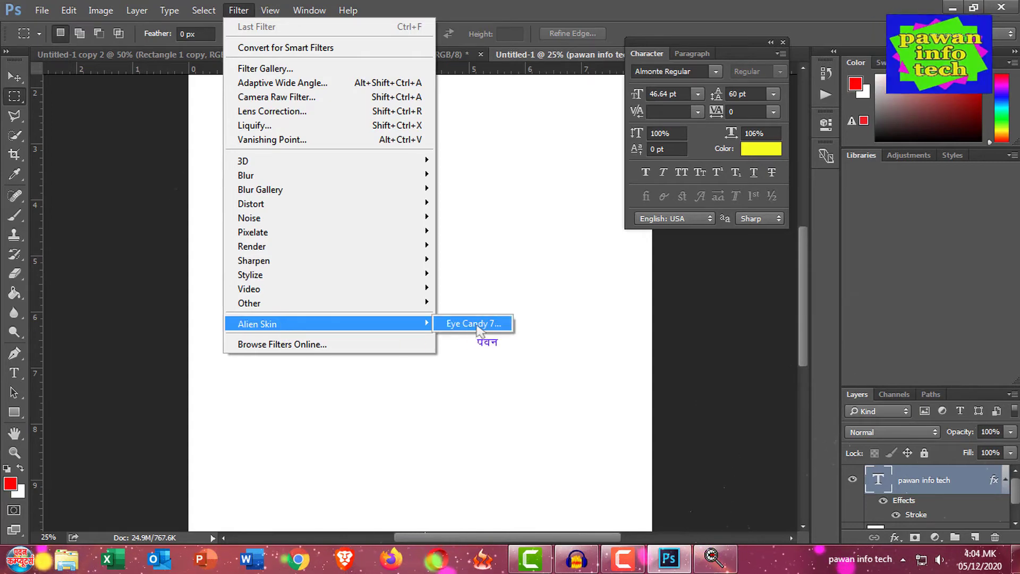
left_click(470, 325)
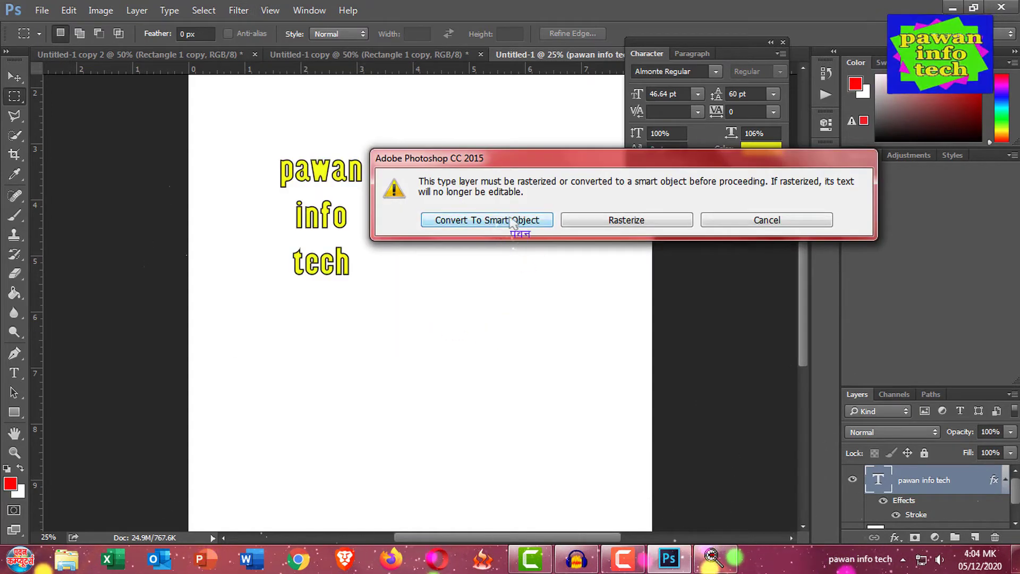
left_click(522, 223)
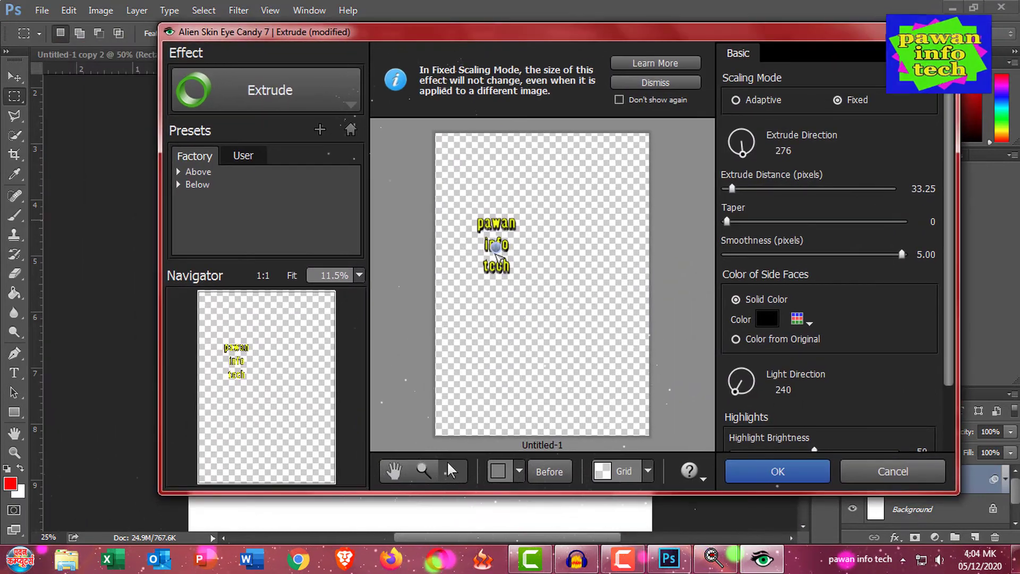
left_click_drag(494, 189, 496, 243)
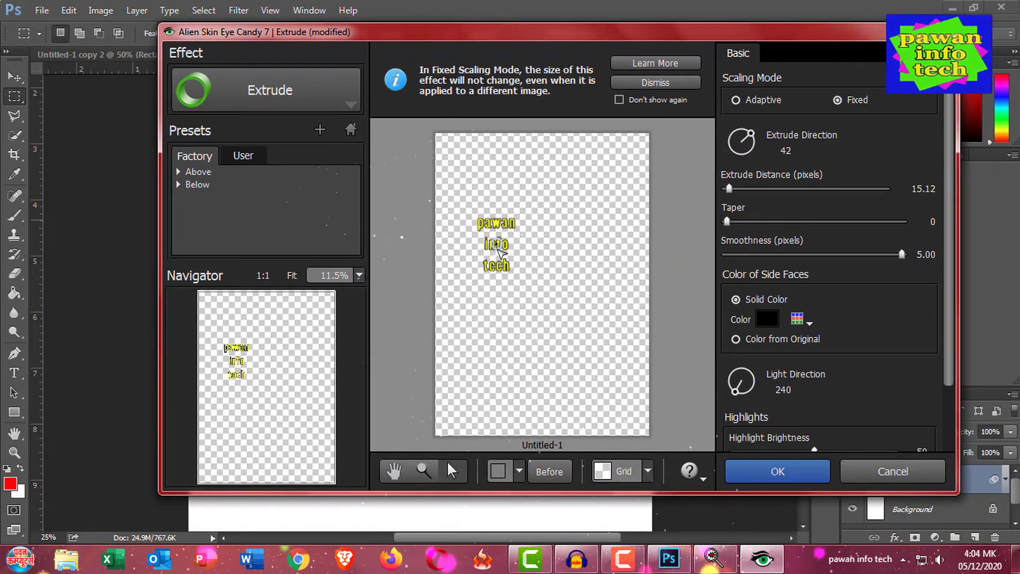
left_click_drag(742, 398, 757, 372)
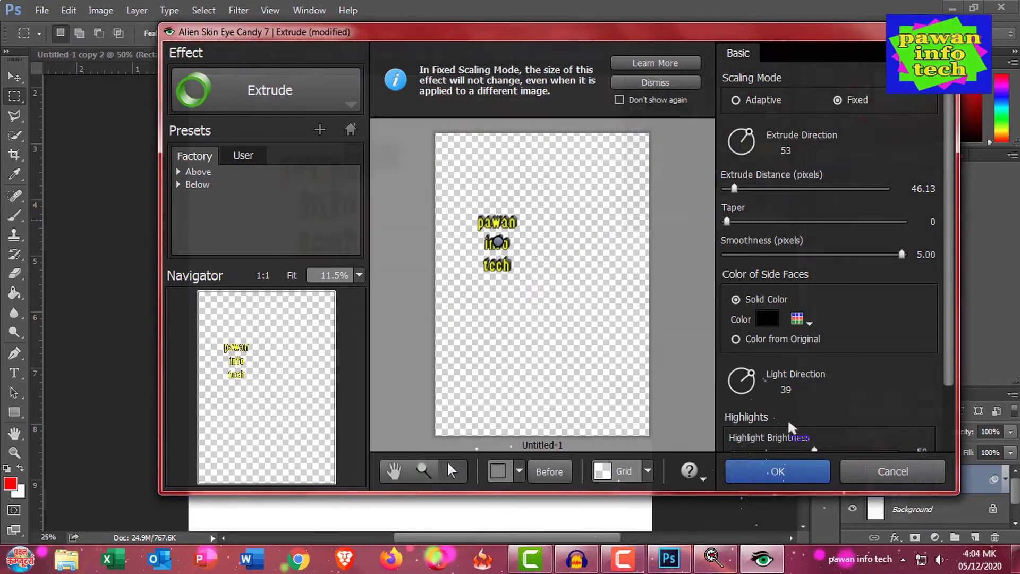
left_click(777, 471)
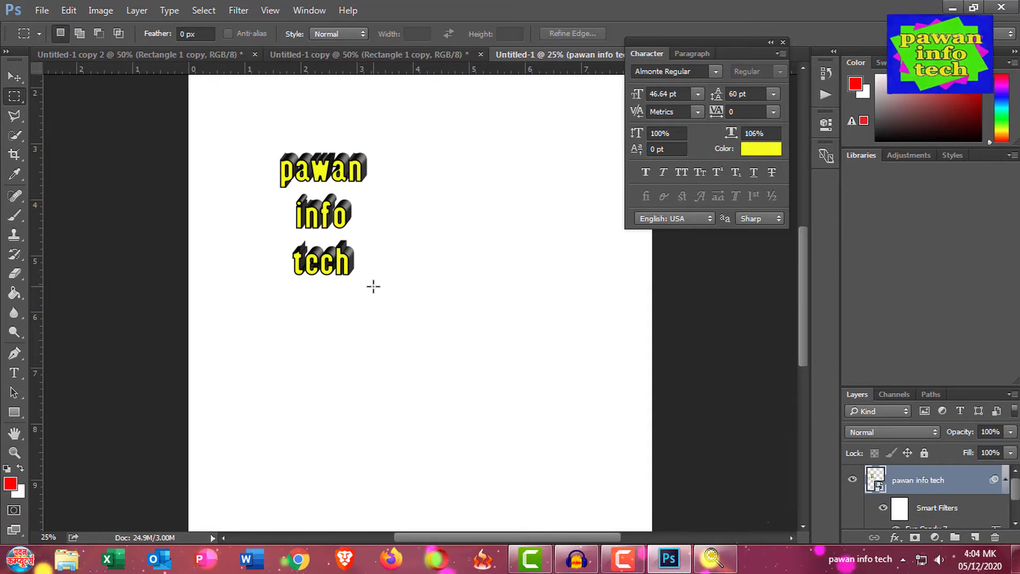
Slightly reduce the text block's height with Free Transform
key("v")
key("ctrl+t")
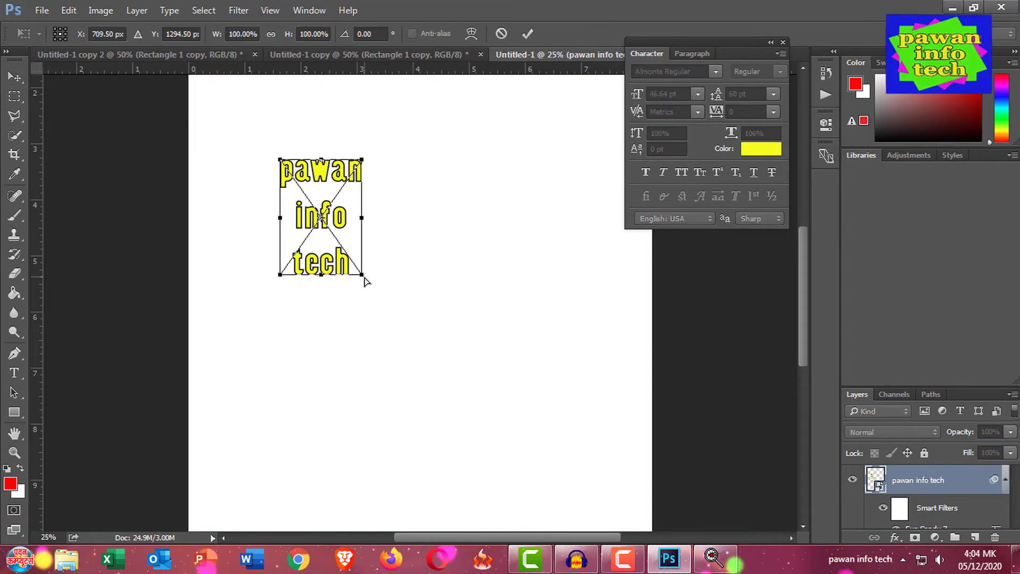
left_click_drag(365, 275, 373, 258)
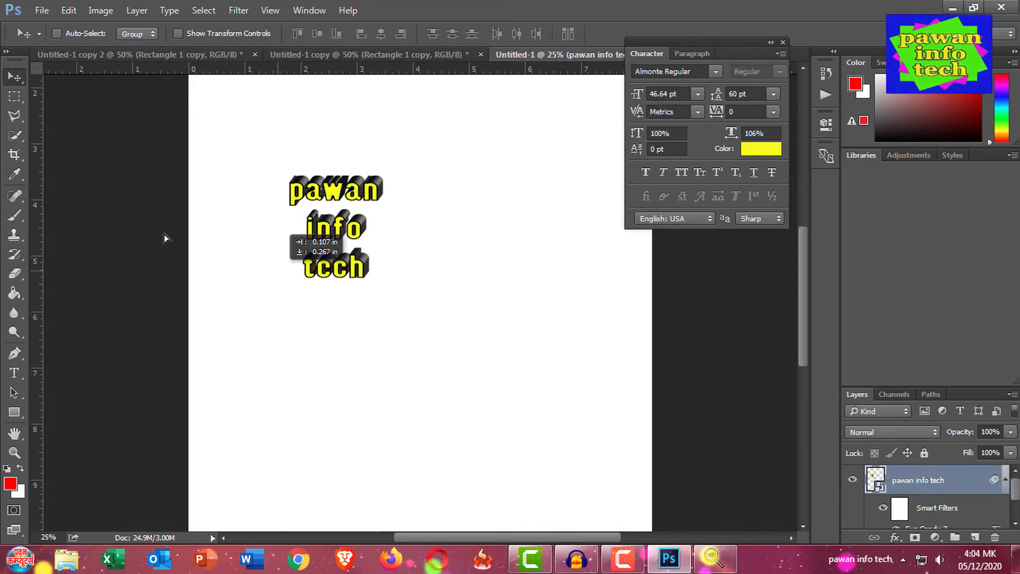
Drag the 3D text into Untitled-1 copy and enlarge it to fill the red square
mouse_move(331, 178)
left_mouse_down()
mouse_move(106, 67)
mouse_move(316, 75)
mouse_move(400, 257)
left_mouse_up()
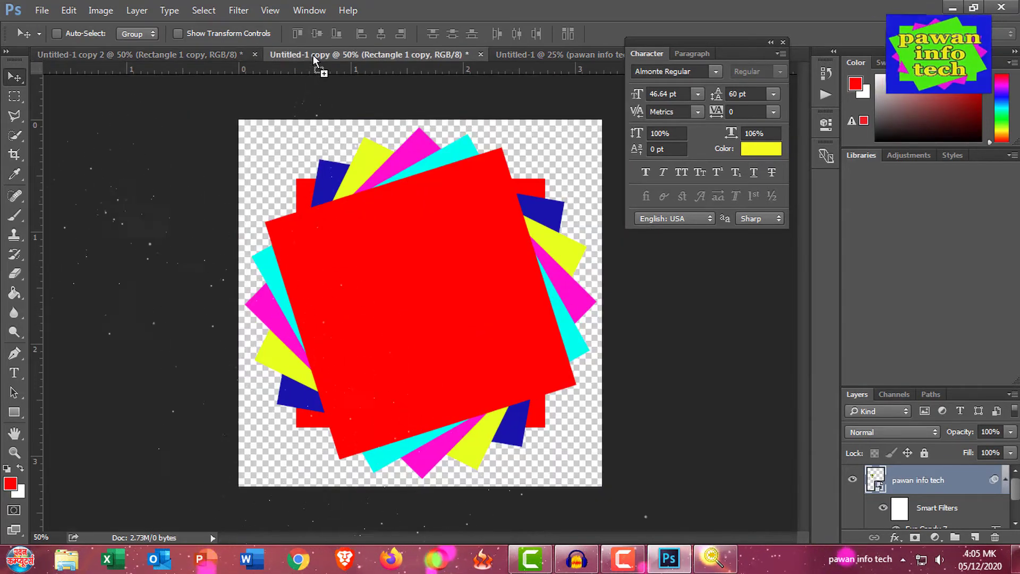
mouse_move(400, 257)
left_mouse_down()
mouse_move(412, 289)
mouse_move(390, 242)
left_mouse_up()
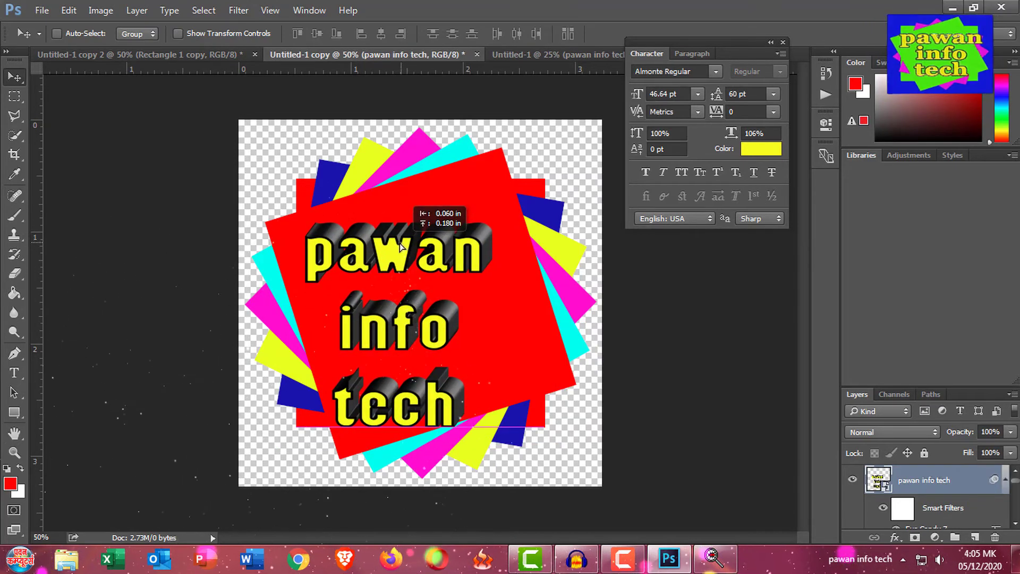
key("ctrl")
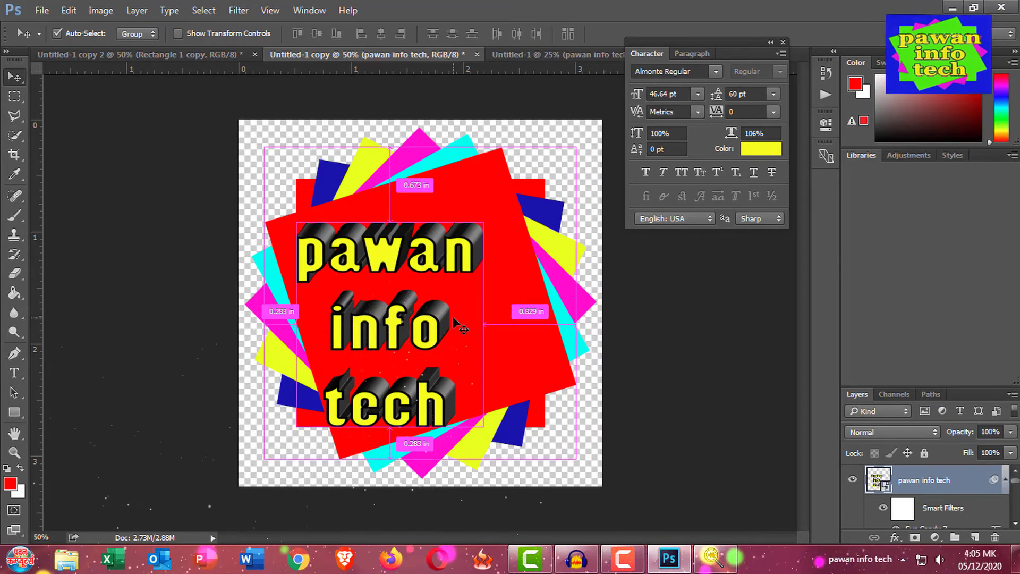
key("ctrl+t")
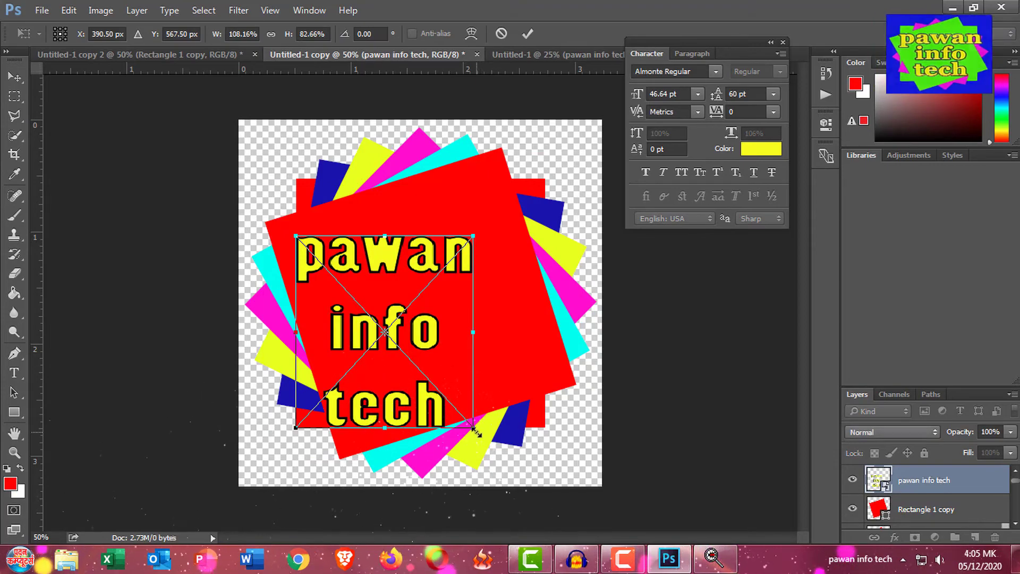
left_click_drag(474, 428, 532, 414)
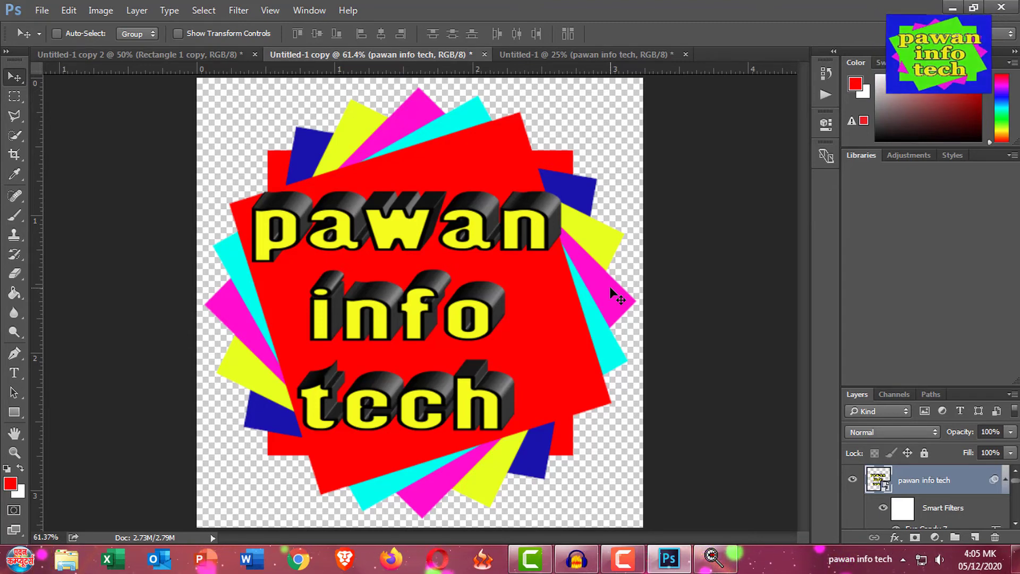
Save the logo to the Desktop as the Photoshop file 'Channel Logo'
left_click(37, 10)
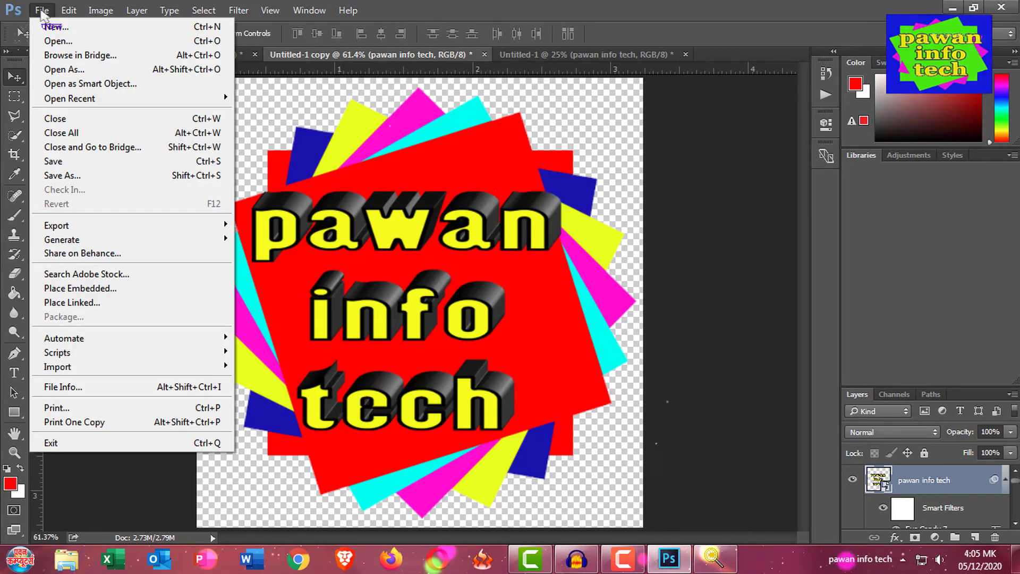
left_click(76, 160)
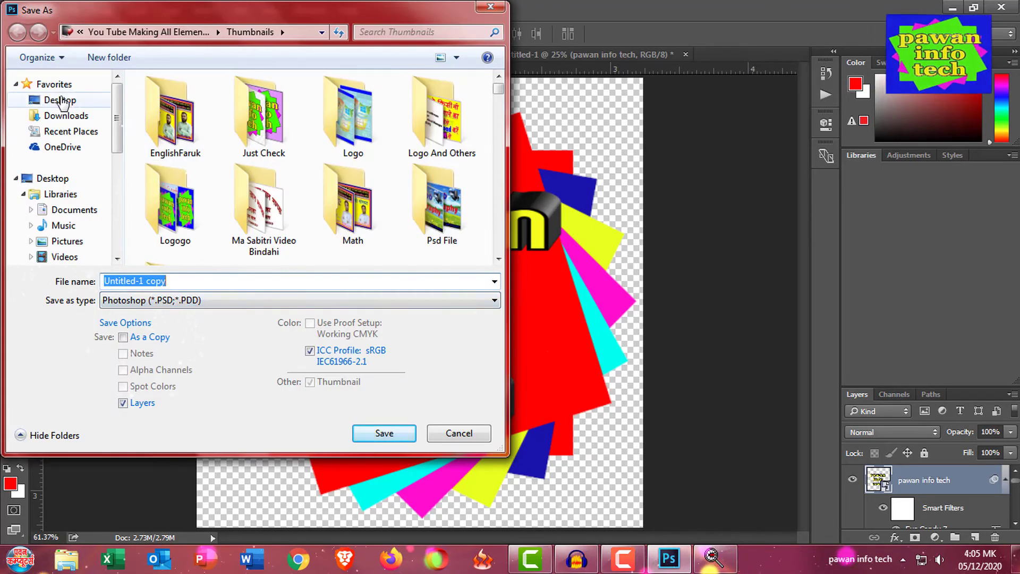
left_click(61, 100)
triple_click(201, 281)
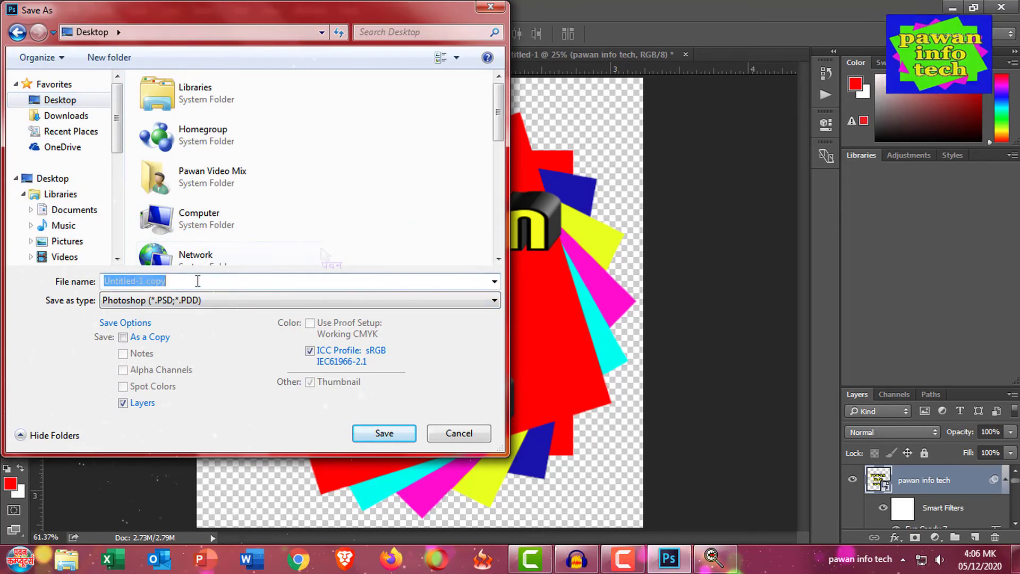
type("Channe")
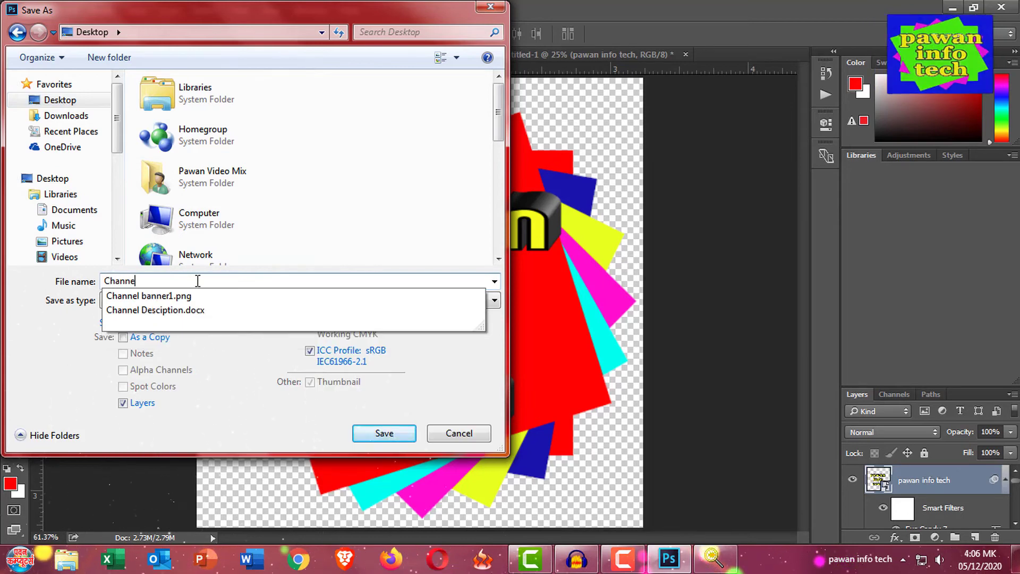
type("el")
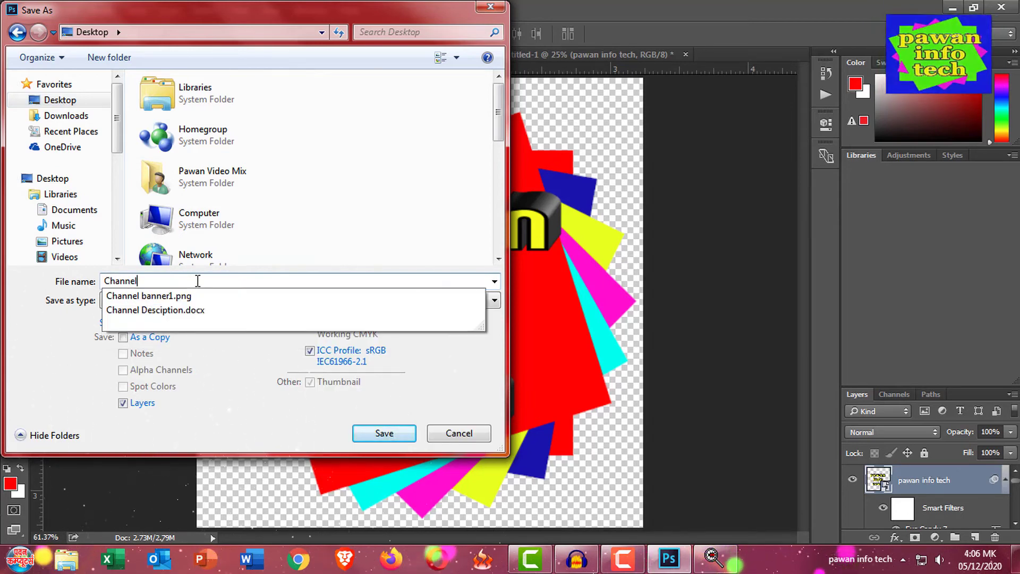
type(" Logo")
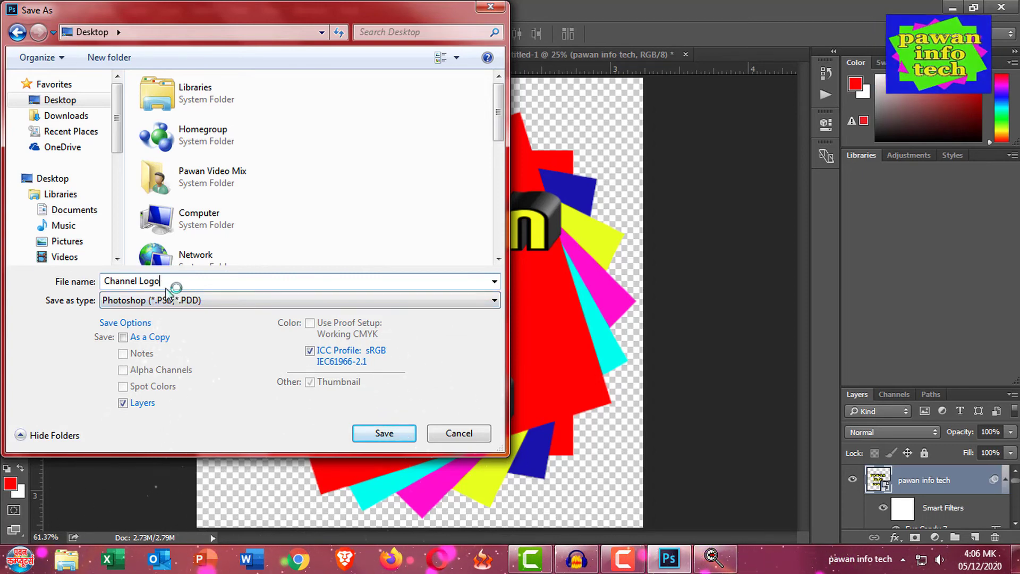
left_click(382, 436)
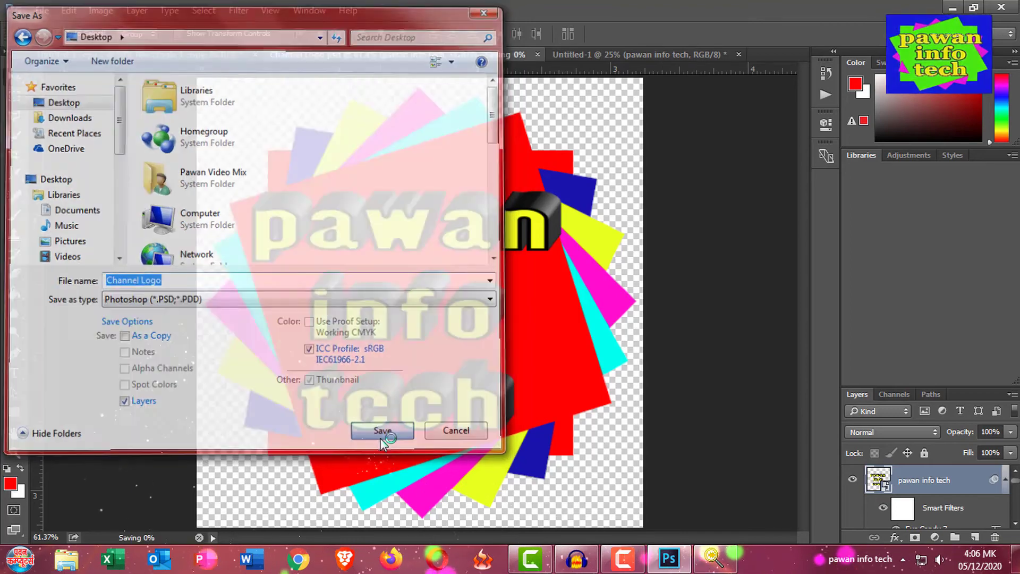
Save a PNG copy of Channel Logo with default PNG options, then minimise Photoshop
key("ctrl")
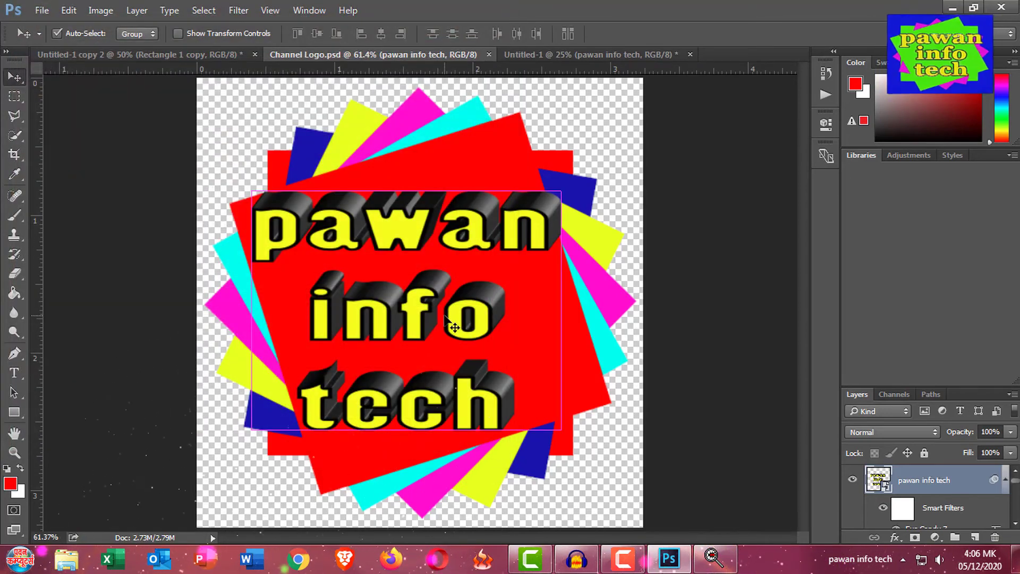
key("ctrl+shift+s")
left_click(218, 300)
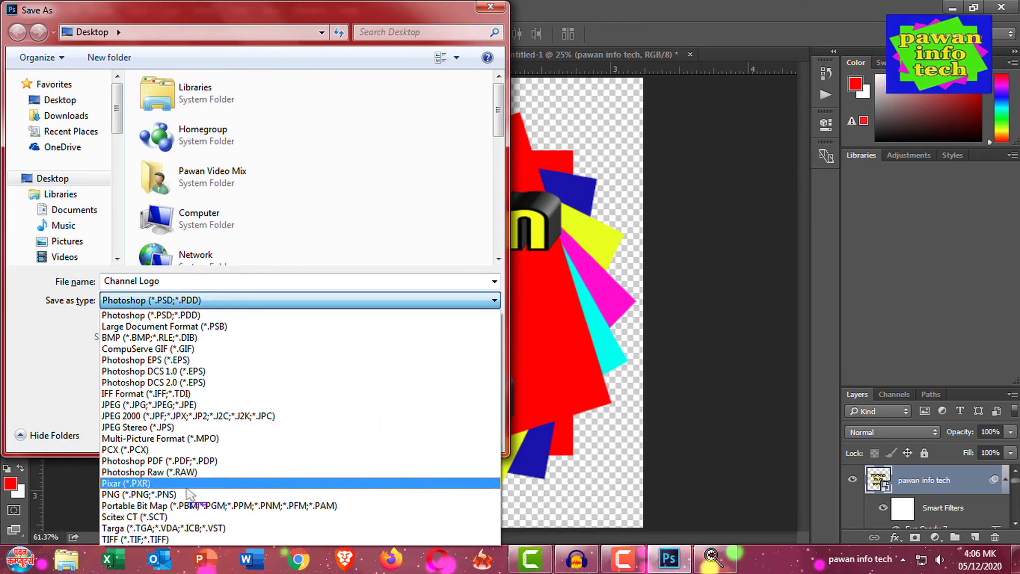
left_click(177, 494)
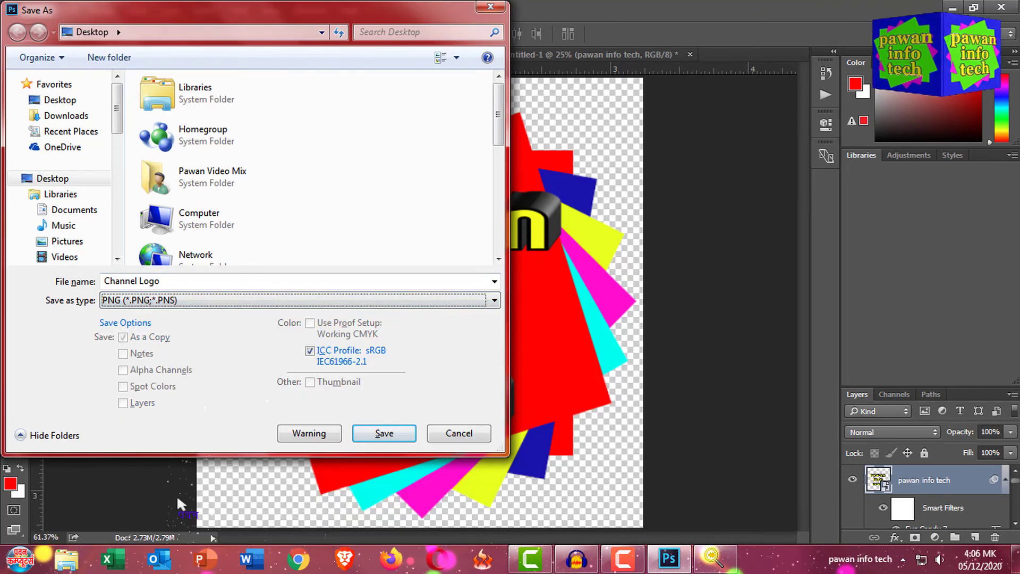
left_click(384, 433)
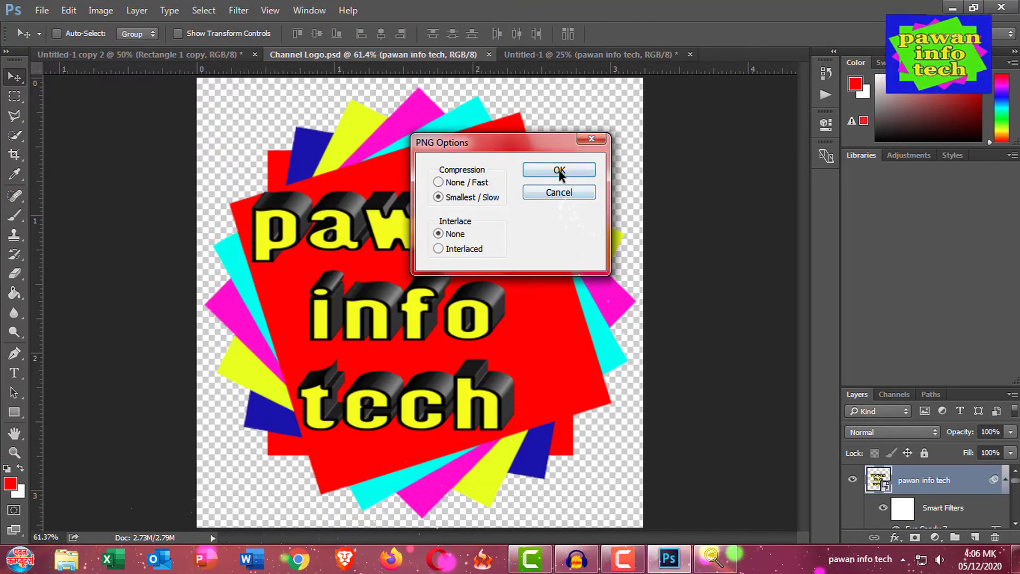
left_click(560, 174)
key("super+d")
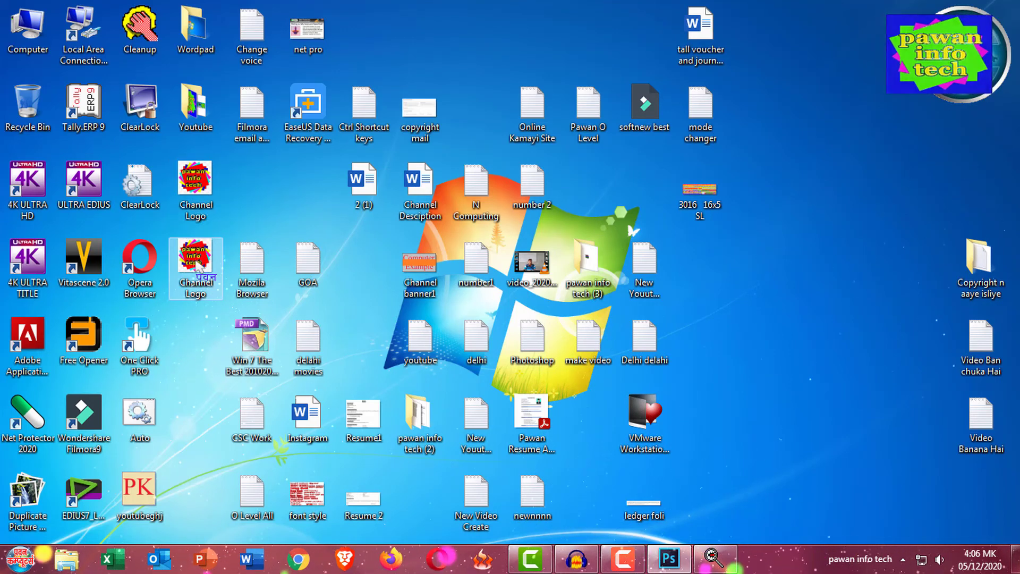
Preview the desktop's Channel Logo image in Windows Photo Viewer
left_click(209, 197)
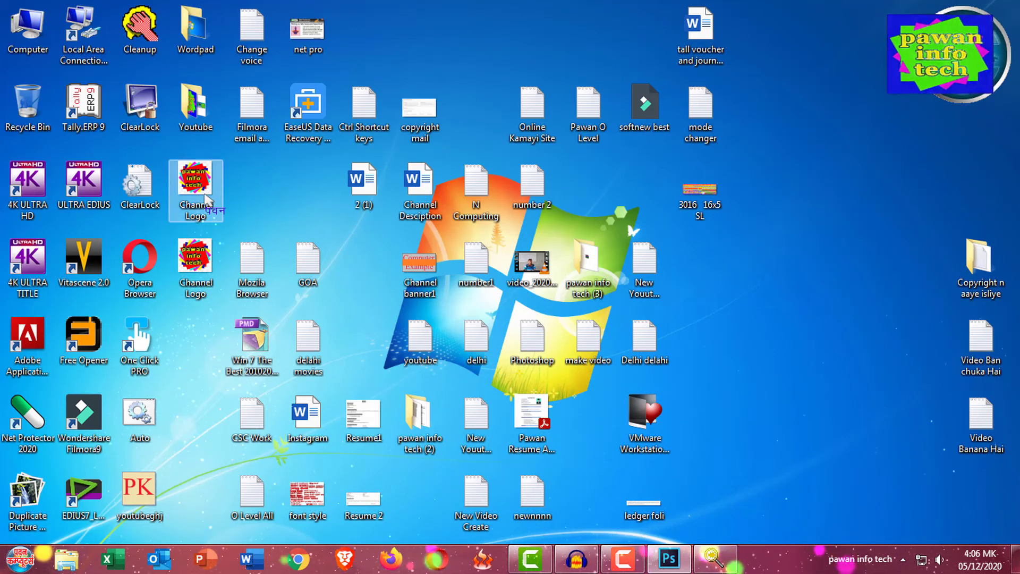
left_click(194, 257)
right_click(196, 260)
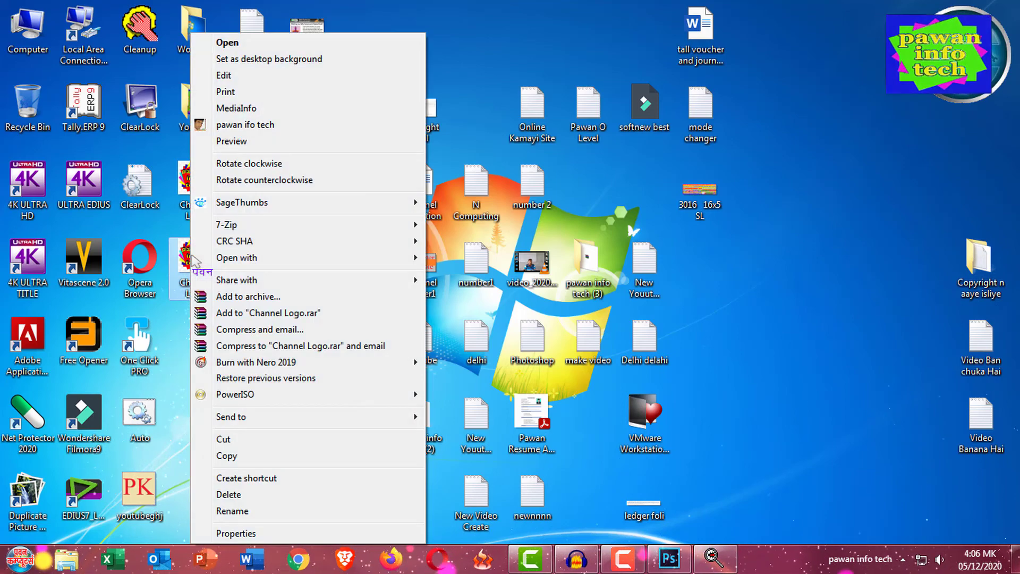
left_click(248, 142)
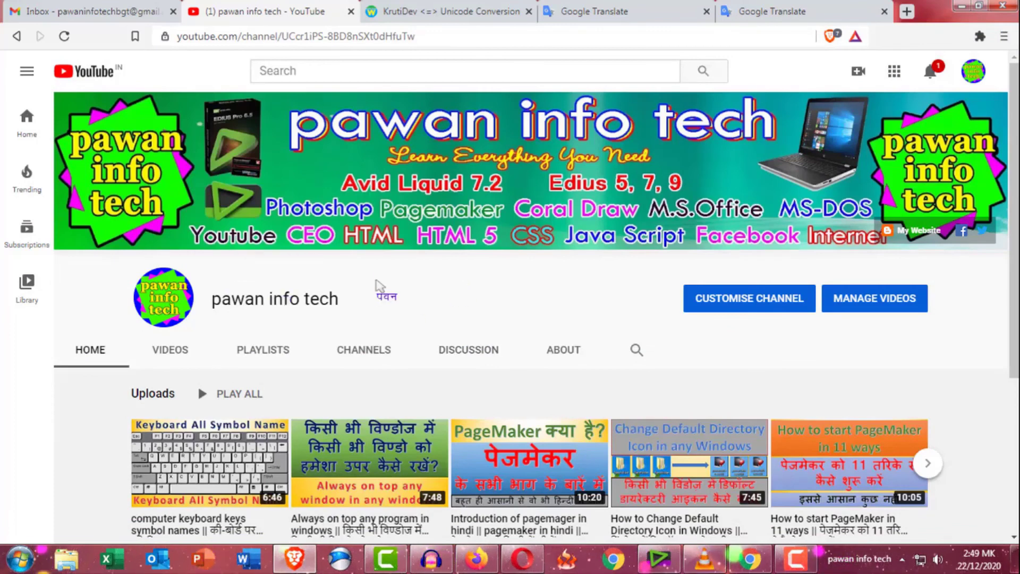
Highlight the 'pawan info tech' channel name and scroll the recent uploads, then clear the highlight
left_click_drag(342, 300, 194, 306)
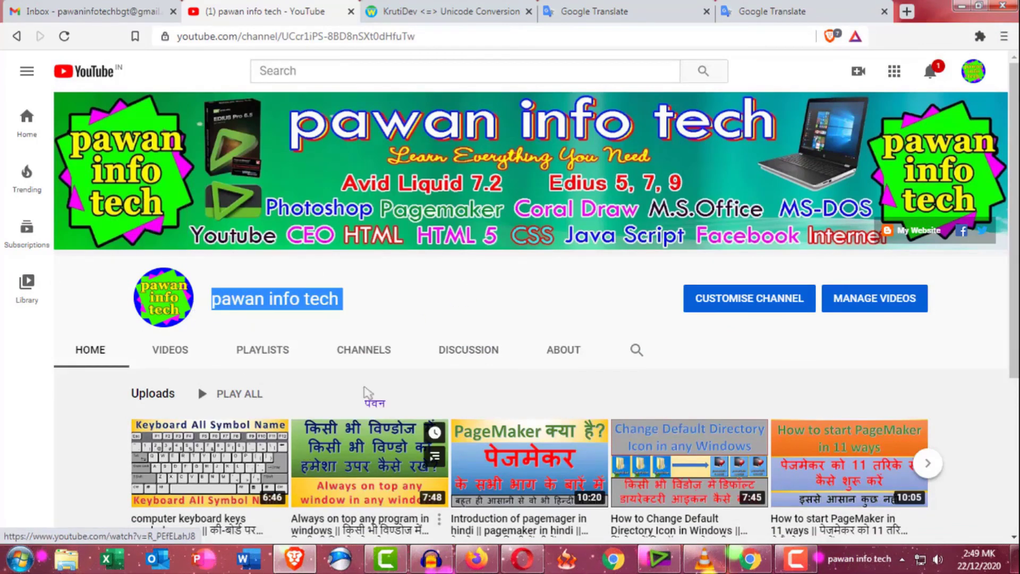
scroll(371, 371, "down", 2)
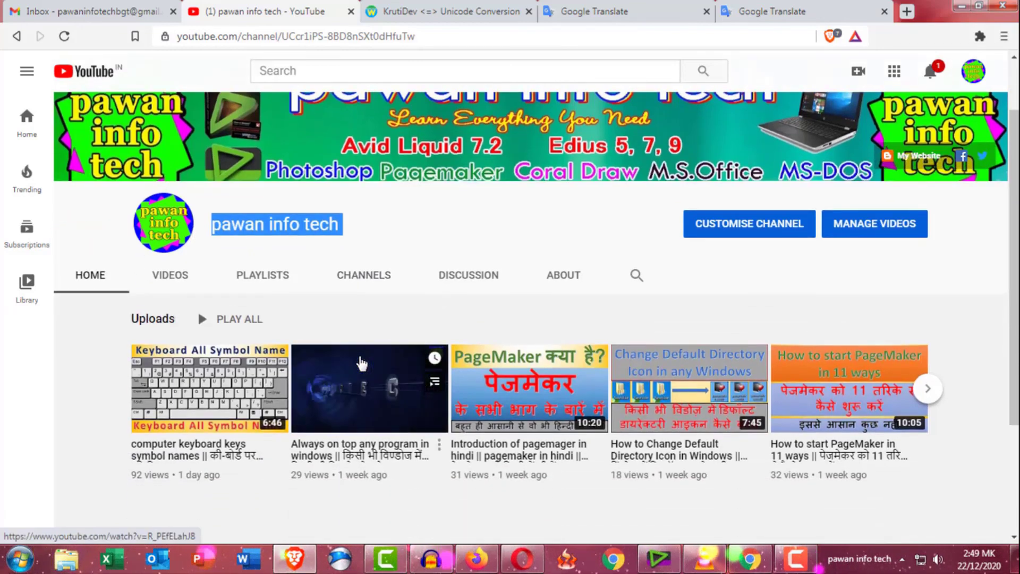
scroll(407, 338, "up", 2)
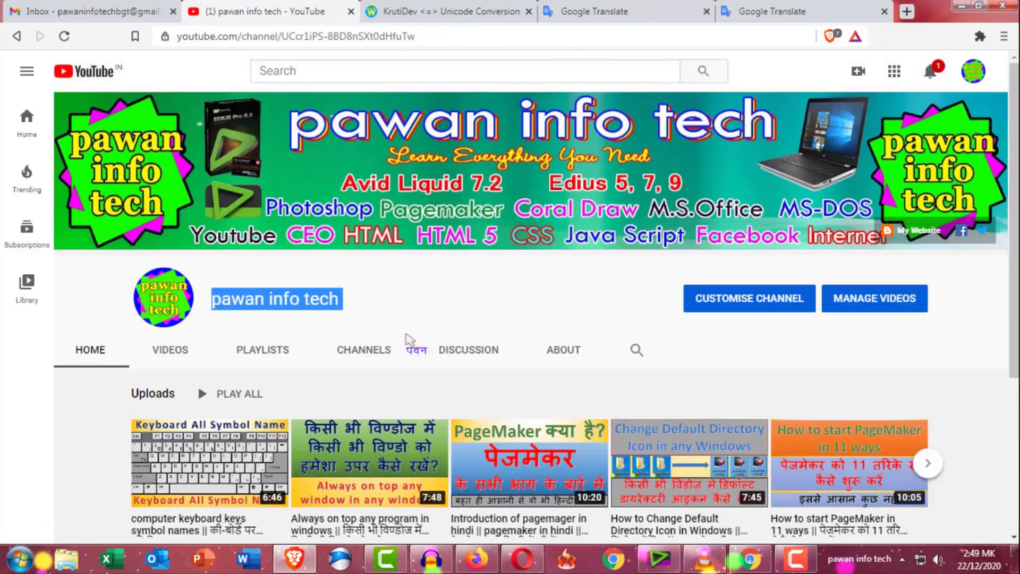
left_click(391, 307)
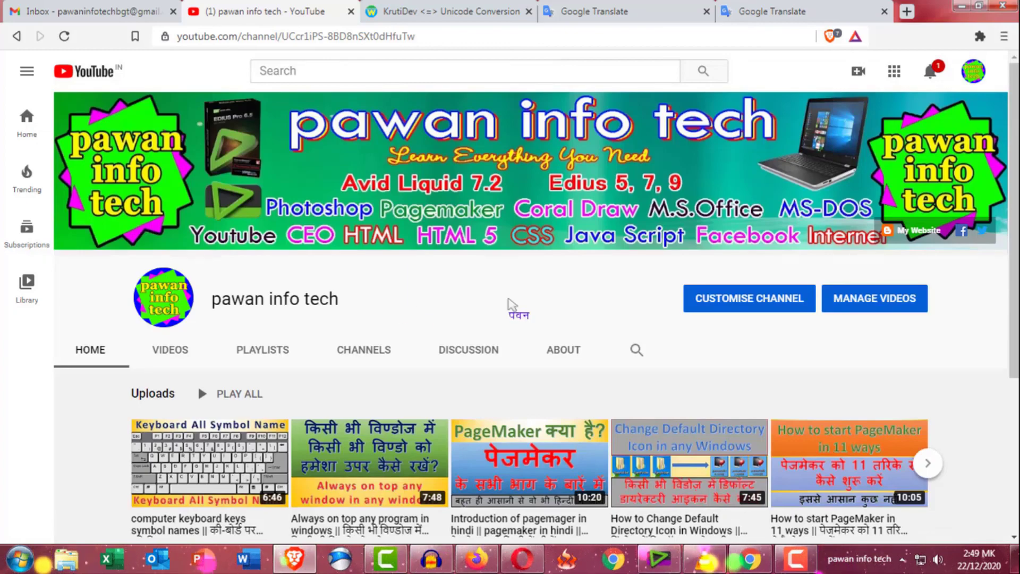